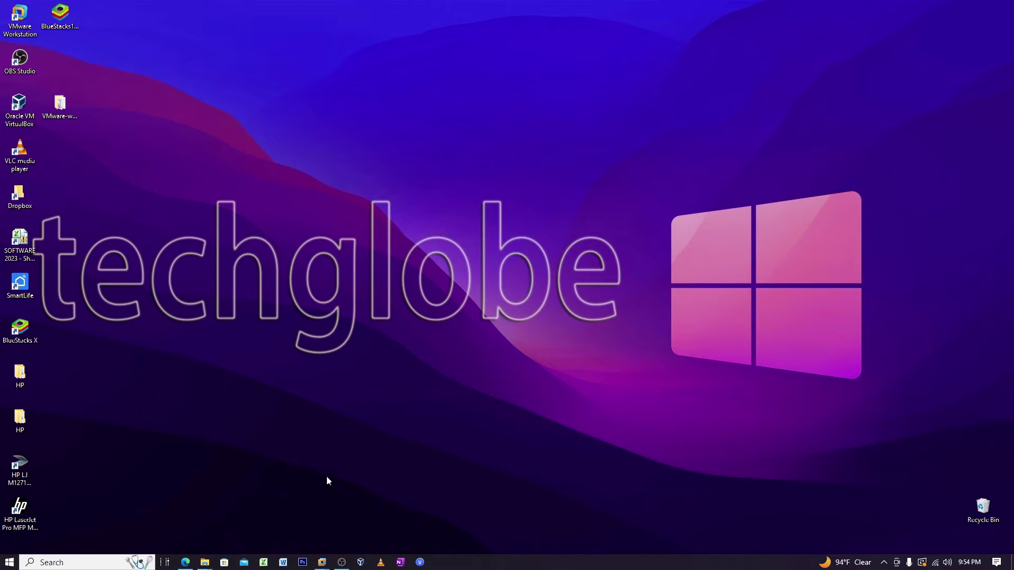
# Switch to the Windows Server 2022 virtual machine from the VMware taskbar preview.
pyautogui.click(323, 563)
pyautogui.click(335, 517)
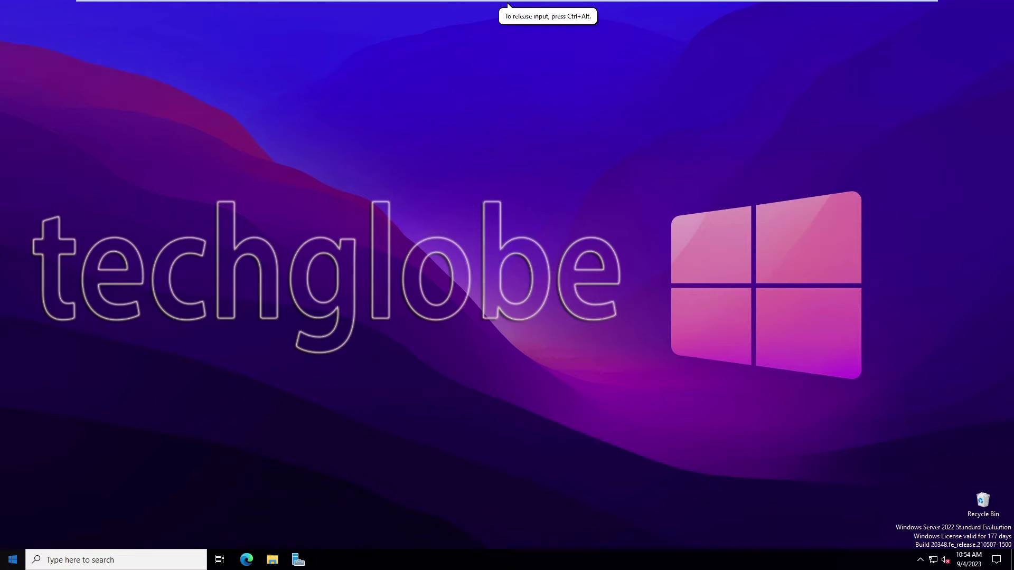
# Launch Server Manager and open Active Directory Users and Computers from its Tools menu.
pyautogui.press('super')
pyautogui.click(205, 251)
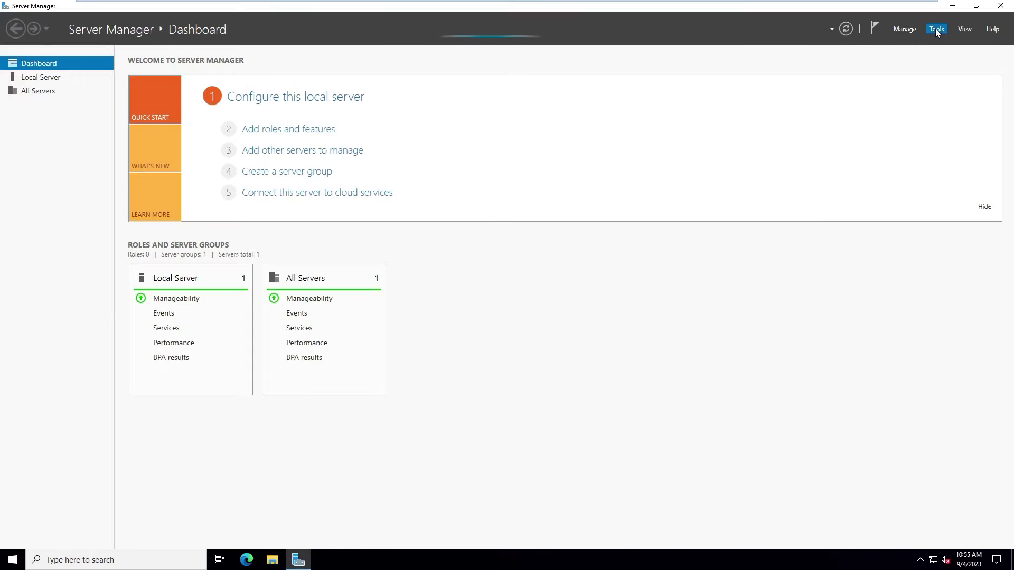
pyautogui.click(937, 28)
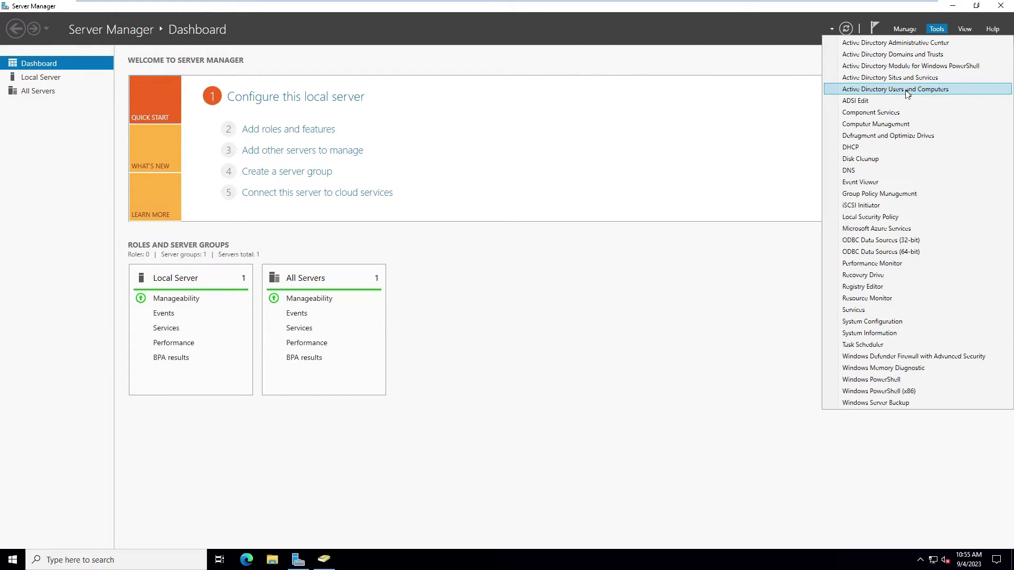
pyautogui.click(922, 90)
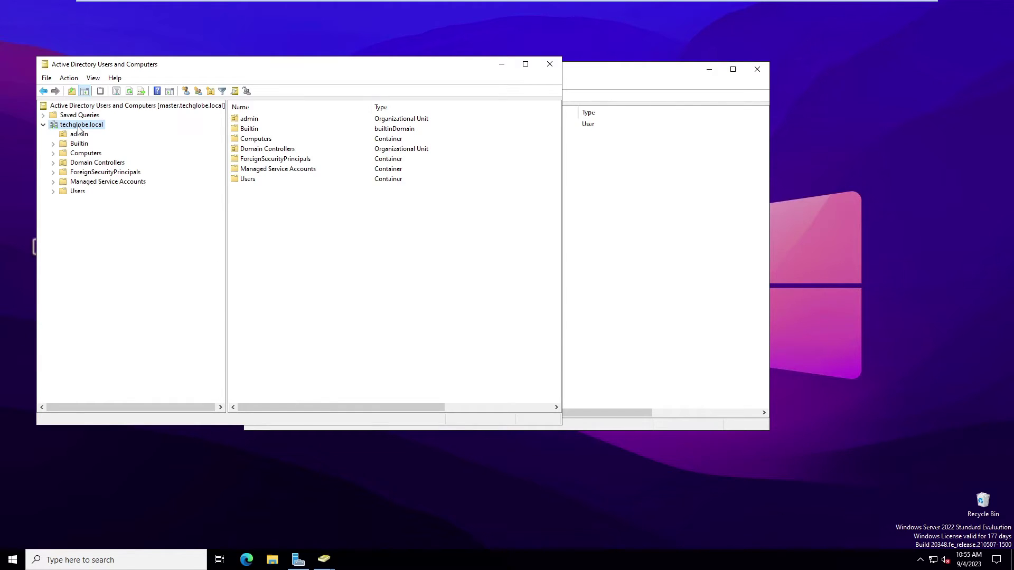
# Create an organizational unit named 'Hr Manager' directly under techglobe.local.
pyautogui.rightClick(74, 128)
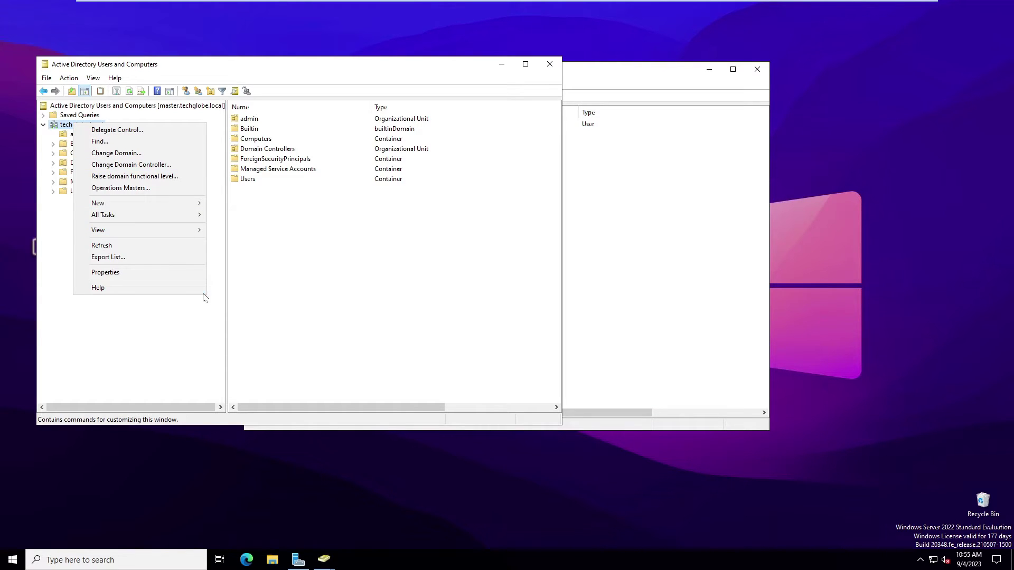
pyautogui.moveTo(104, 207)
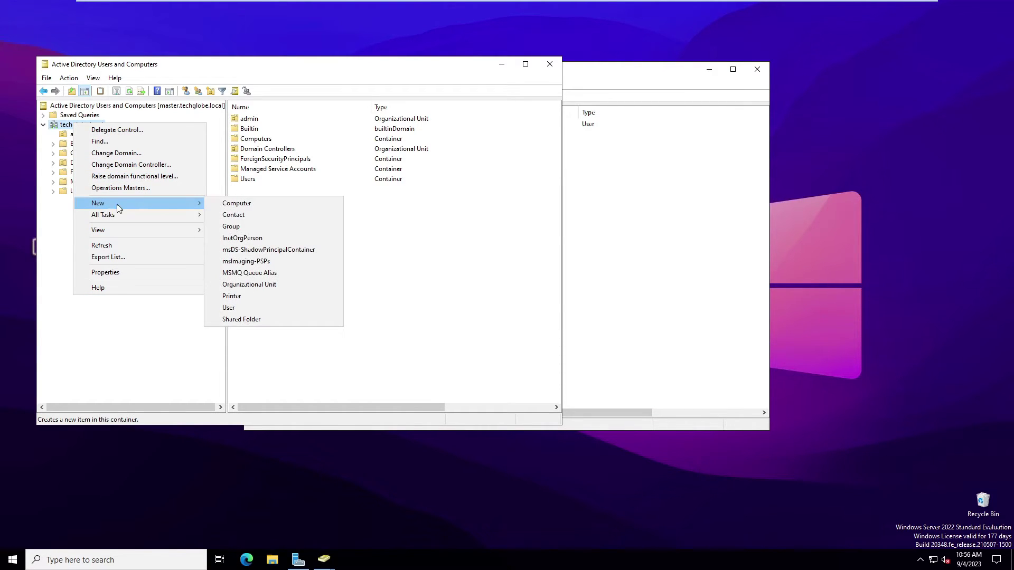
pyautogui.click(253, 285)
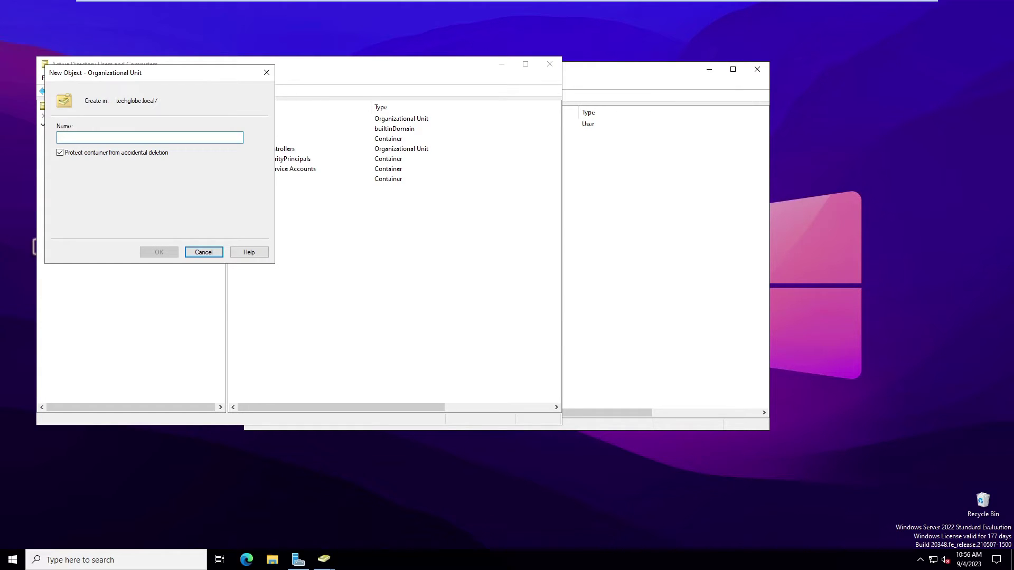
pyautogui.write('Hr Manager')
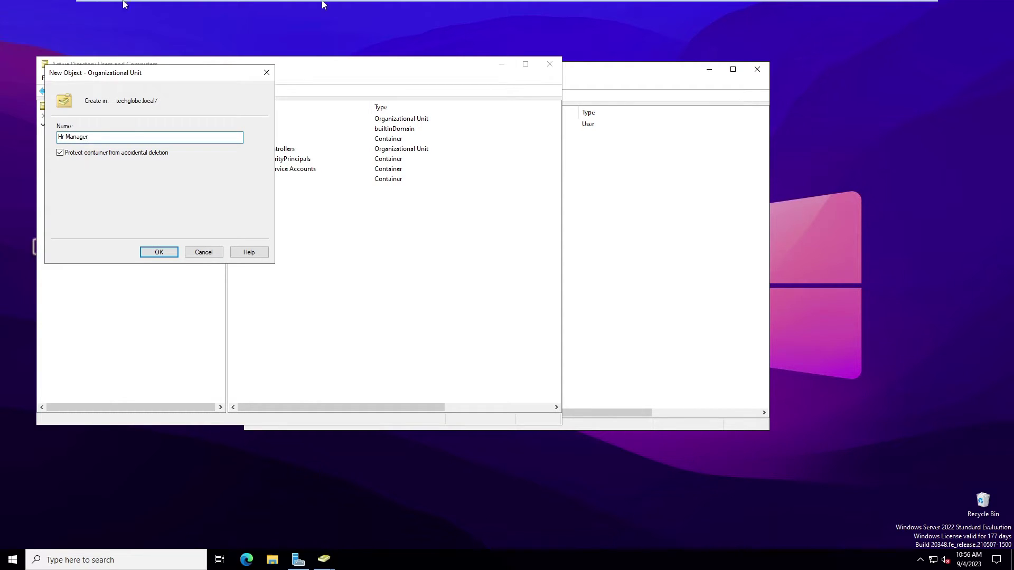
pyautogui.click(159, 252)
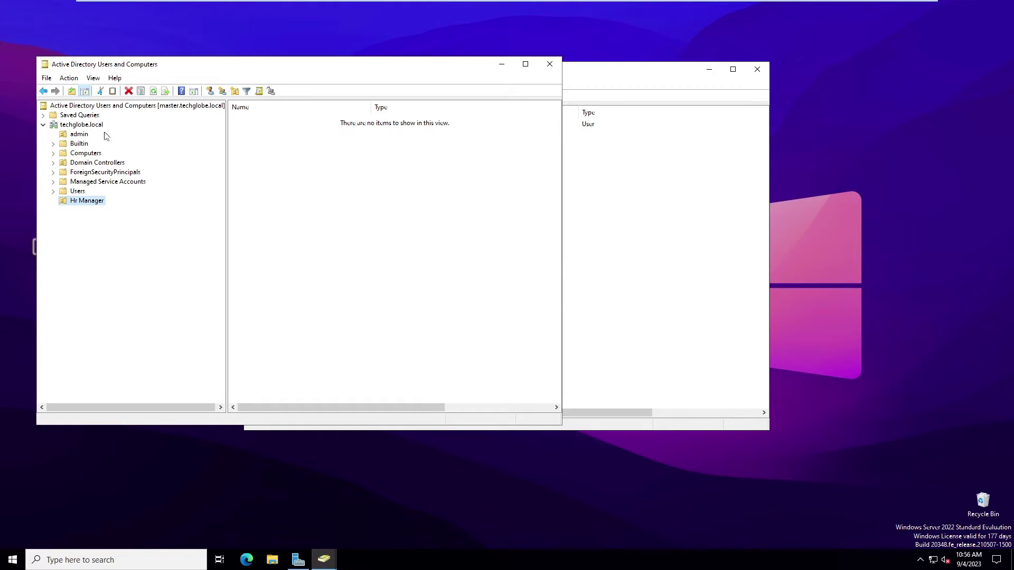
pyautogui.click(80, 146)
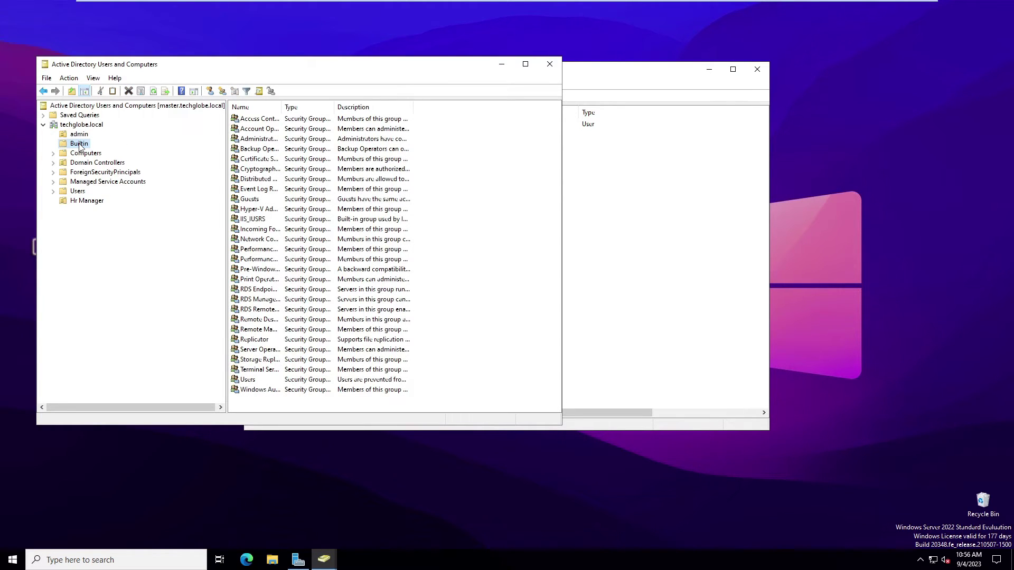
# Create a global security group named 'Root' inside the Builtin container.
pyautogui.rightClick(80, 147)
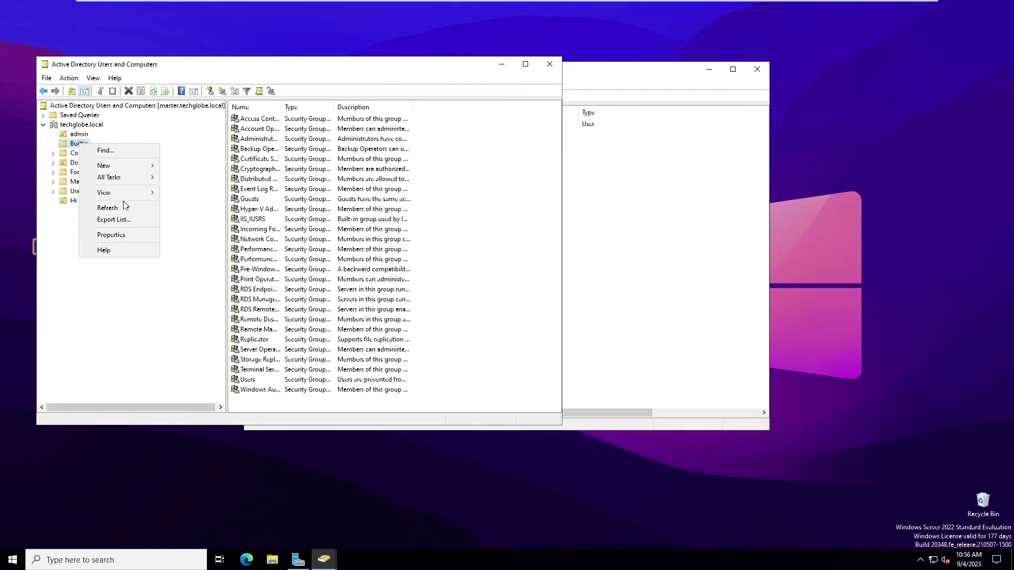
pyautogui.moveTo(127, 174)
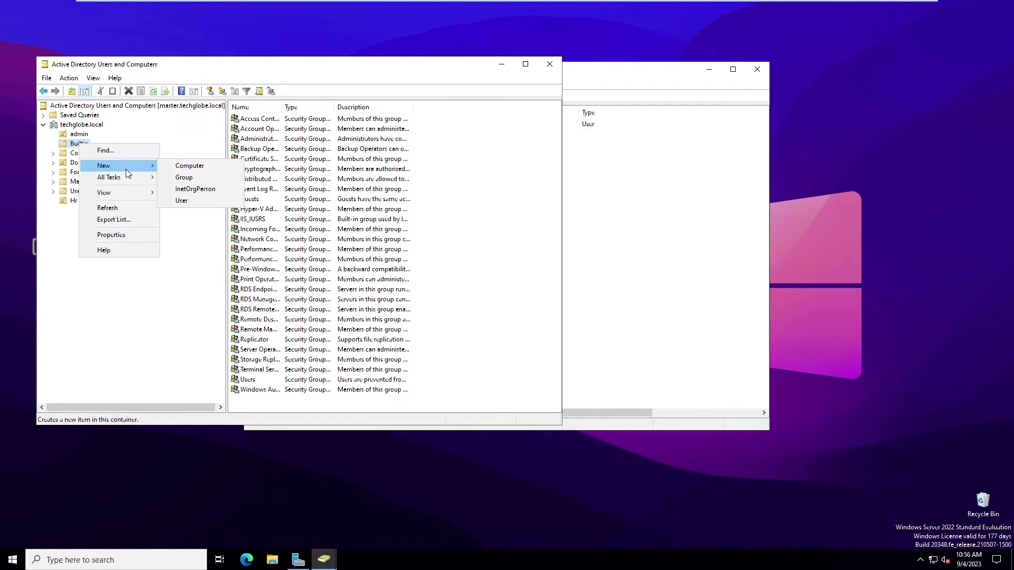
pyautogui.click(195, 181)
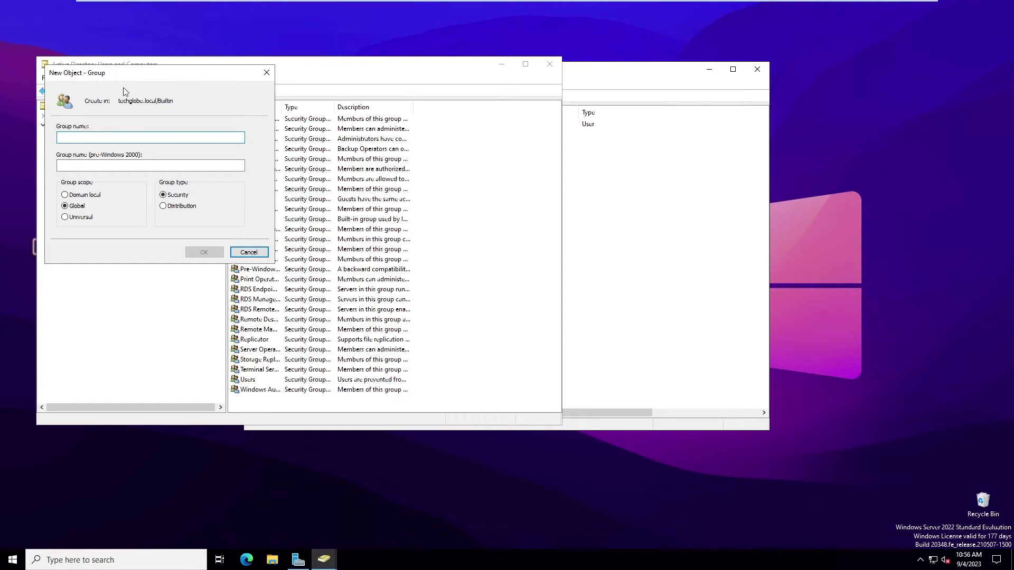
pyautogui.moveTo(123, 78); pyautogui.dragTo(229, 105)
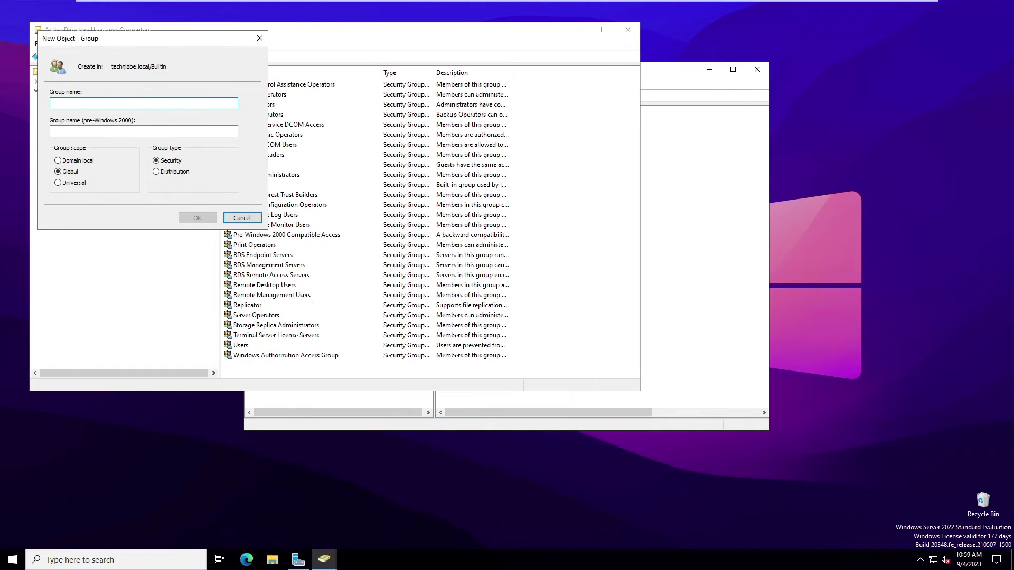
pyautogui.write('R')
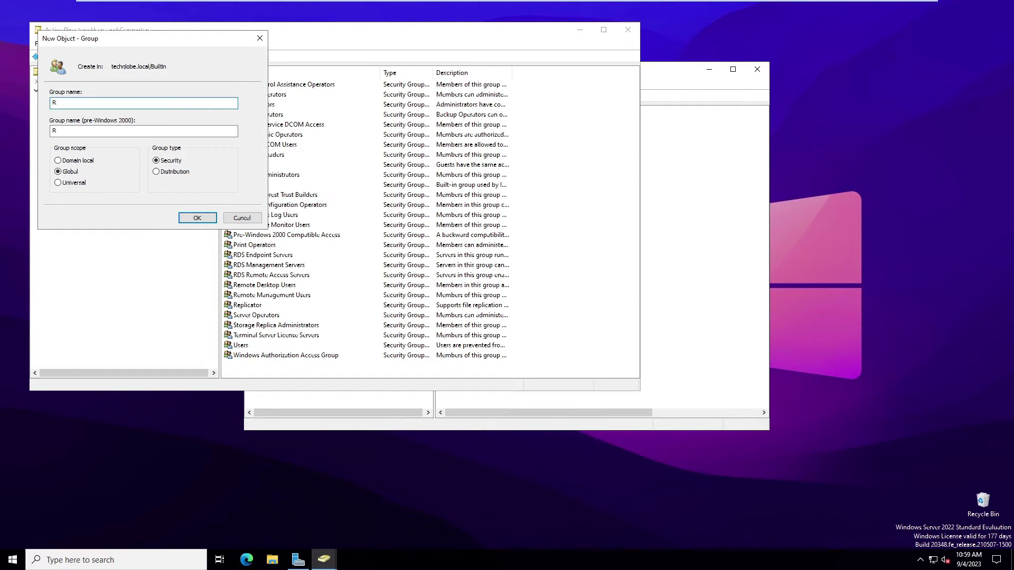
pyautogui.write('oot')
pyautogui.click(197, 218)
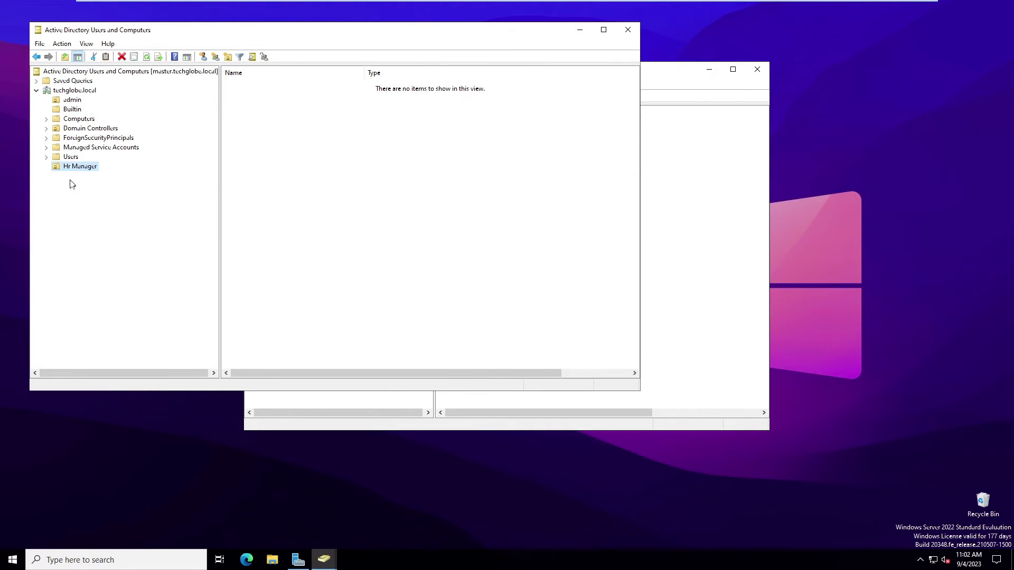
# Start a new user in Hr Manager with first name and logon name 'accounts'.
pyautogui.rightClick(65, 167)
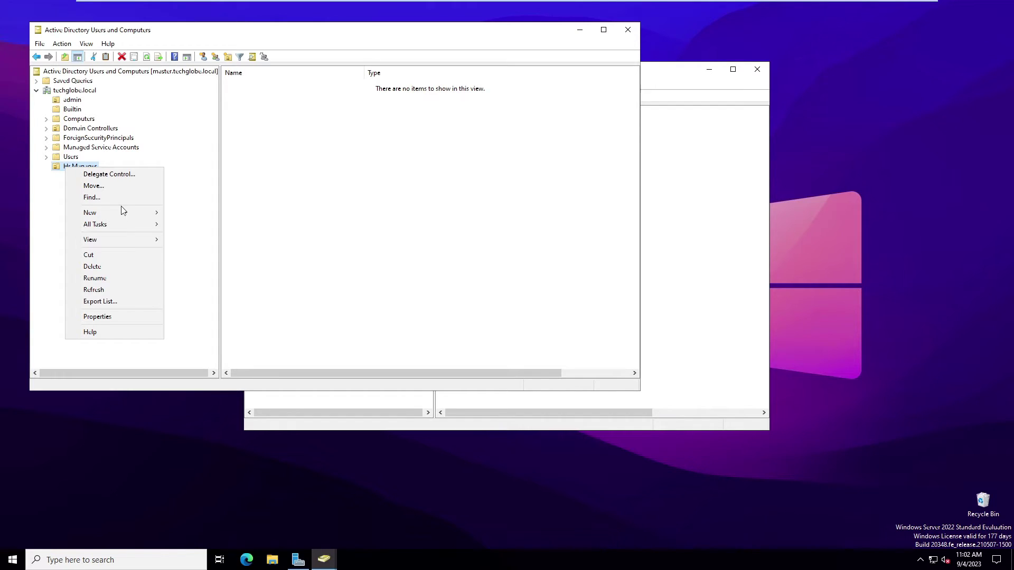
pyautogui.moveTo(107, 211)
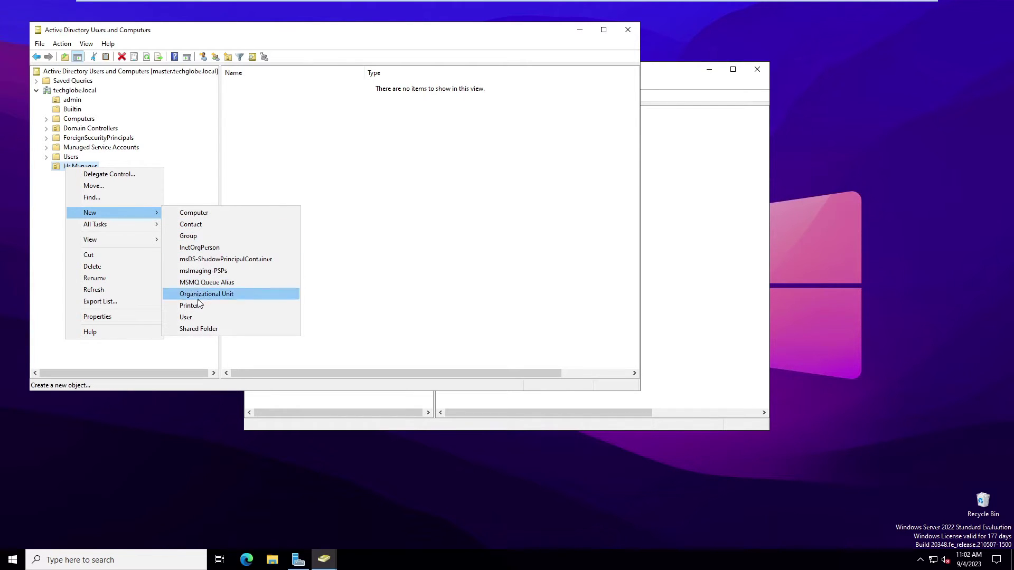
pyautogui.click(191, 318)
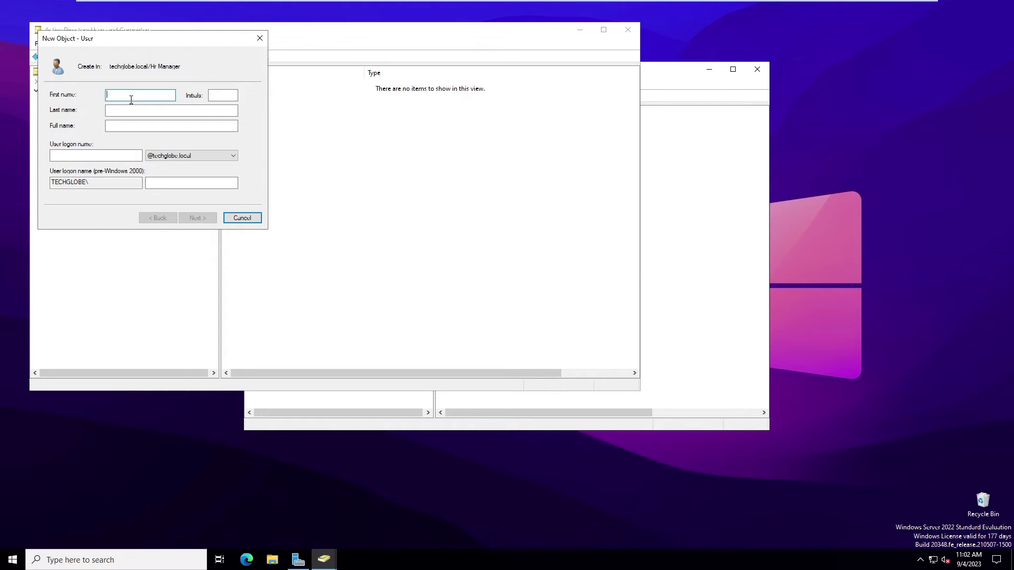
pyautogui.write('uc')
pyautogui.press('Tab')
pyautogui.press('Tab')
pyautogui.press('Tab')
pyautogui.press('Tab')
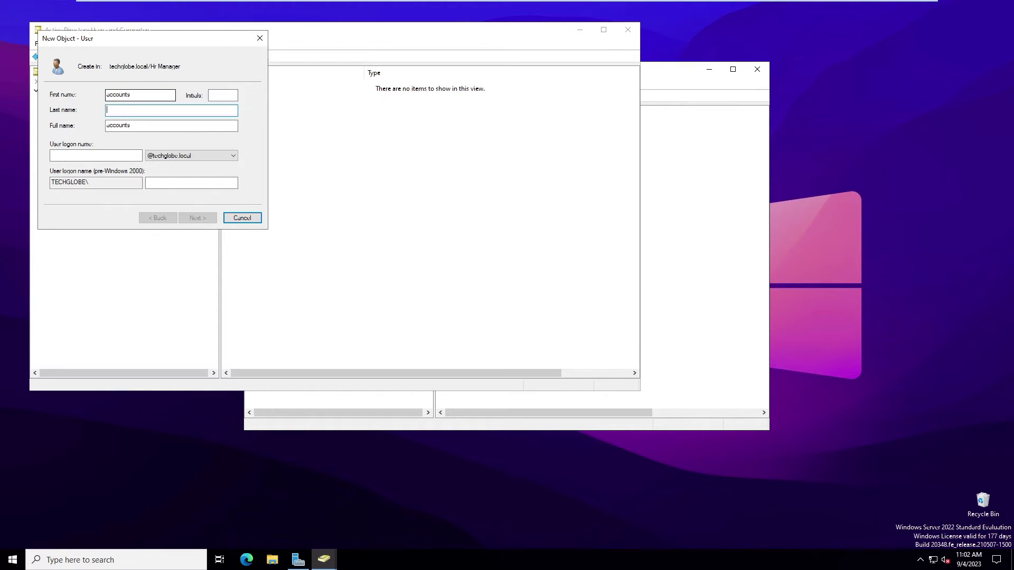
pyautogui.write('acc')
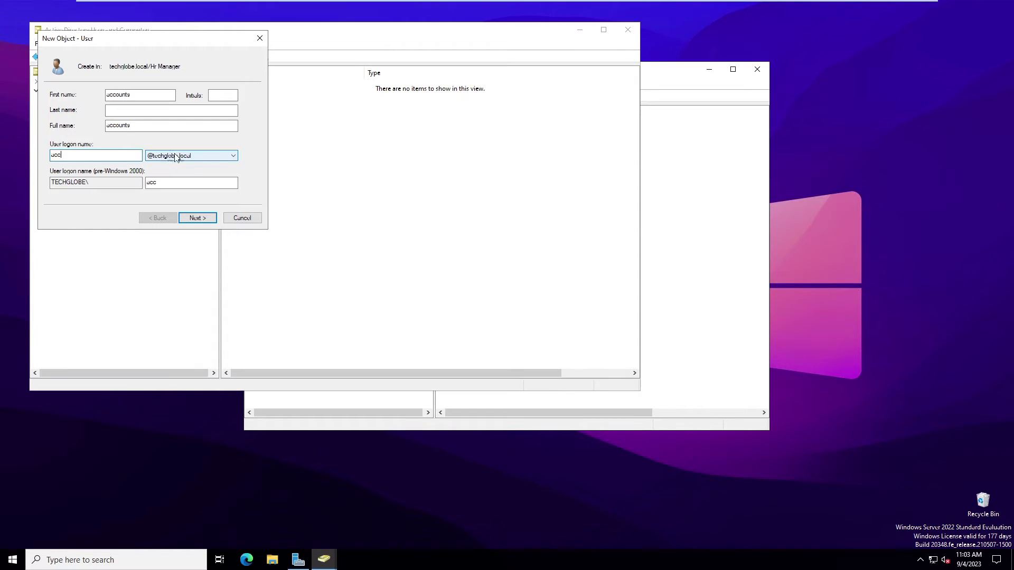
pyautogui.click(199, 218)
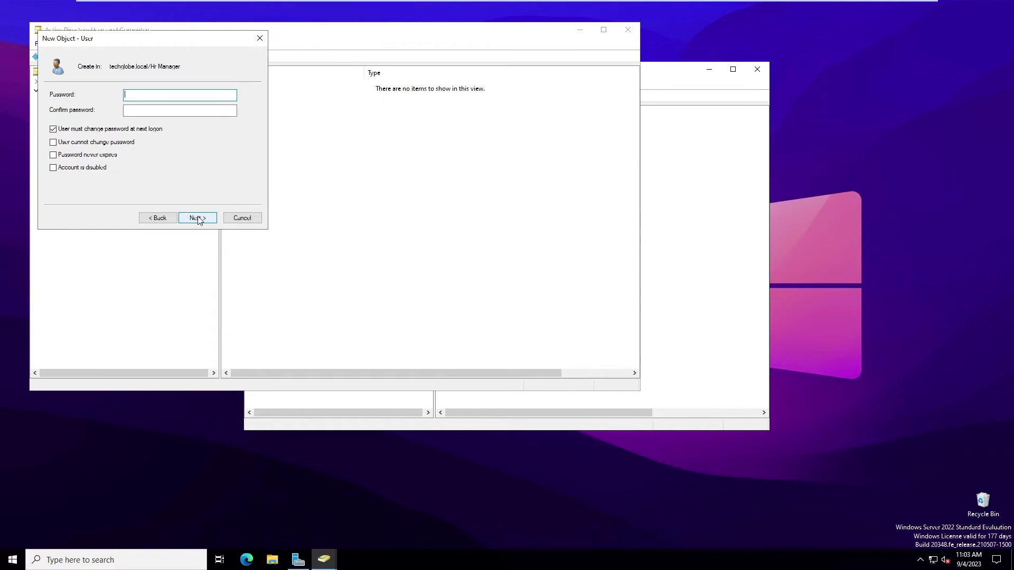
# Enter and confirm the user's password, requiring change at next logon, and finish creating it.
pyautogui.write('••••')
pyautogui.click(180, 110)
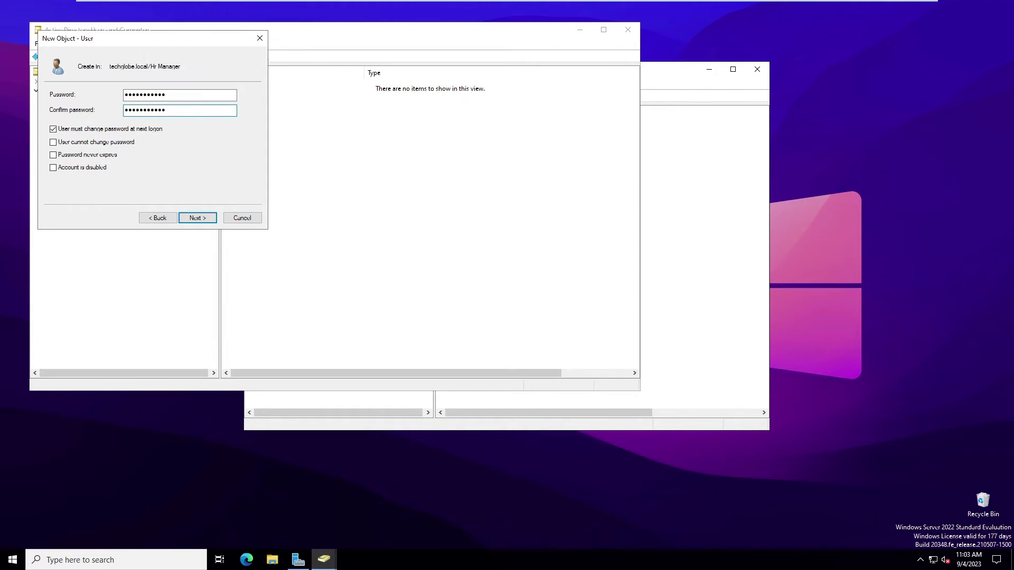
pyautogui.click(198, 218)
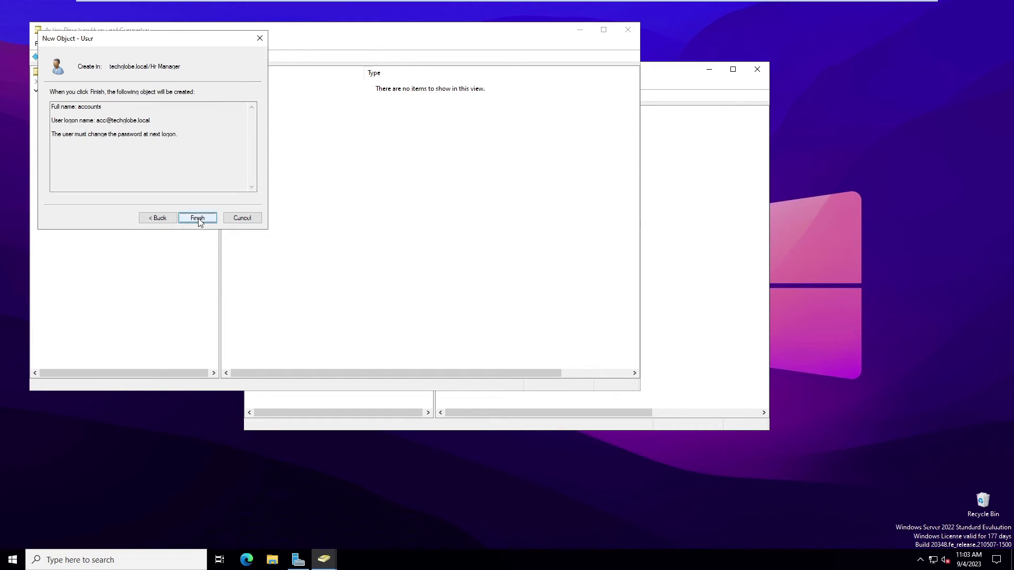
pyautogui.click(197, 218)
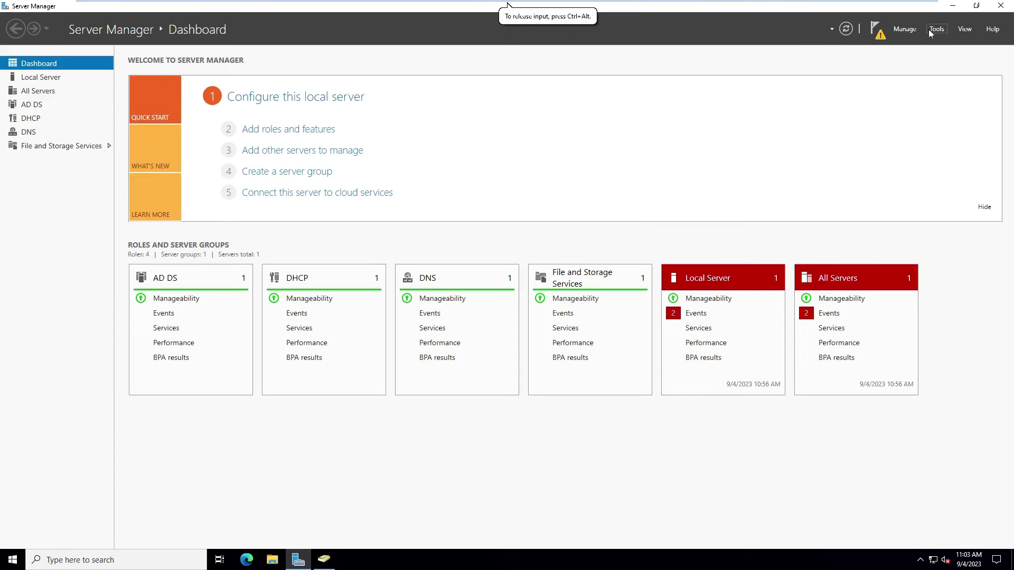
pyautogui.click(937, 28)
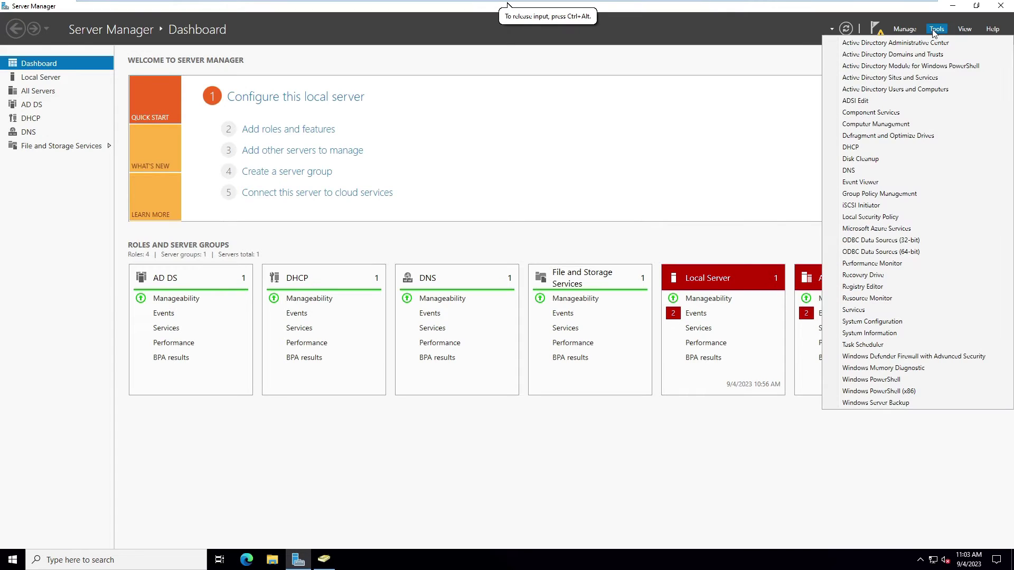
# Open Group Policy Management and expand techglobe.local to its Group Policy Objects.
pyautogui.click(871, 197)
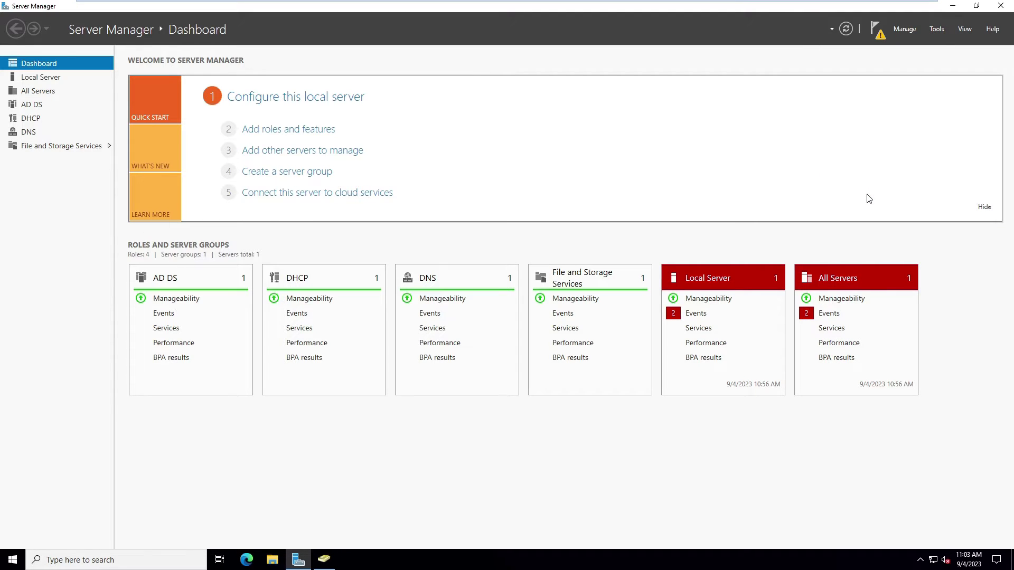
pyautogui.click(17, 66)
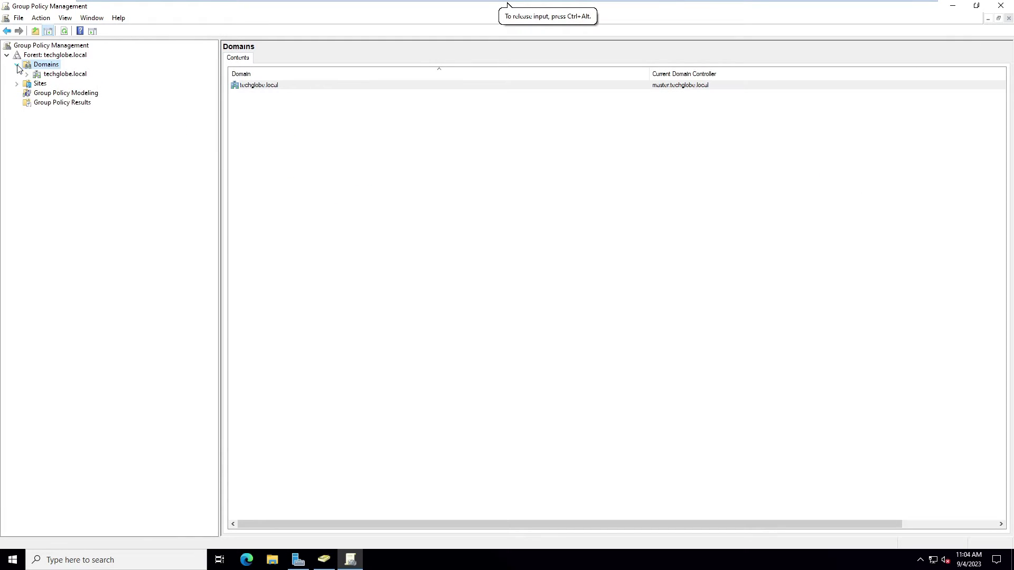
pyautogui.click(45, 76)
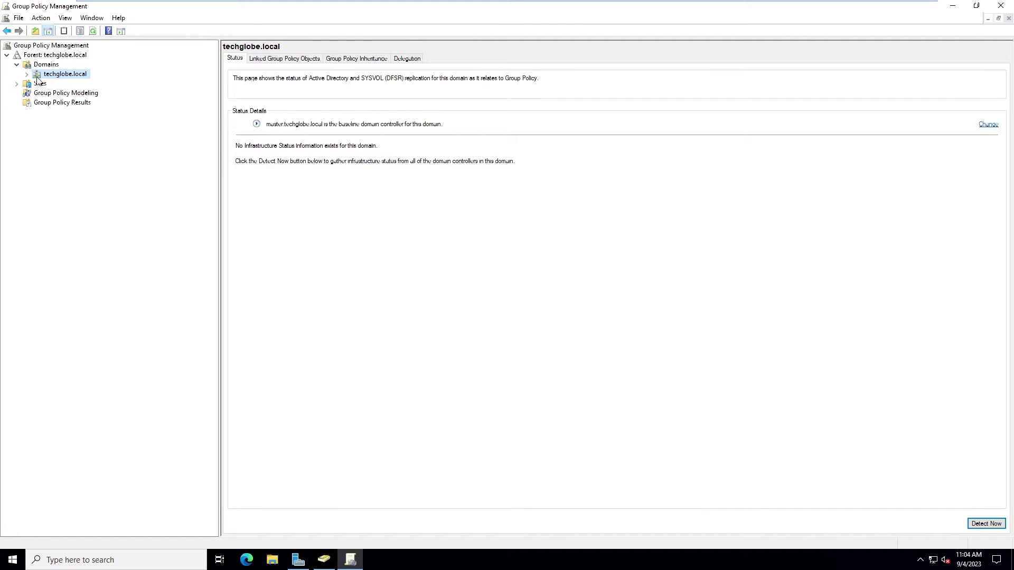
pyautogui.click(27, 74)
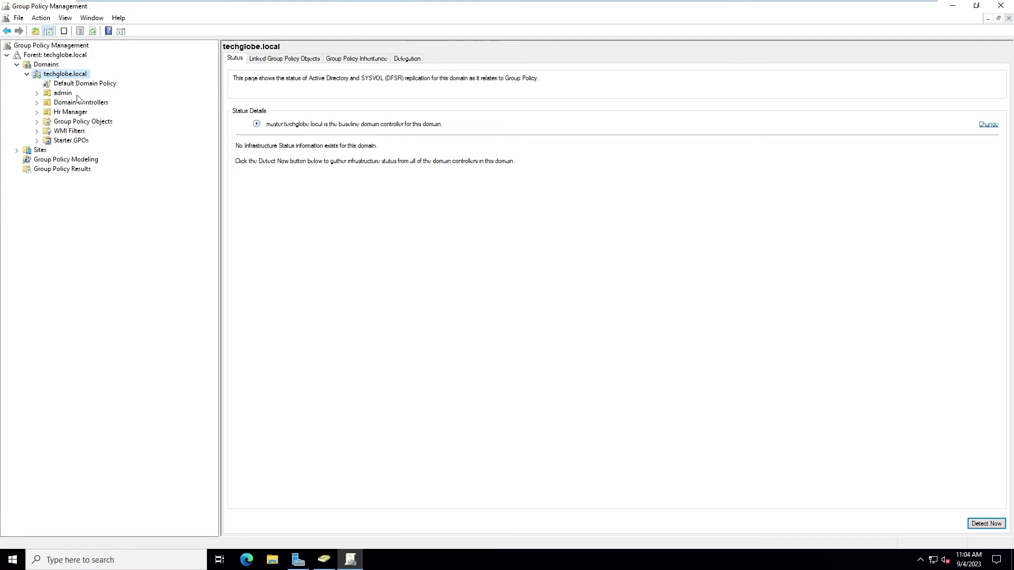
pyautogui.doubleClick(79, 121)
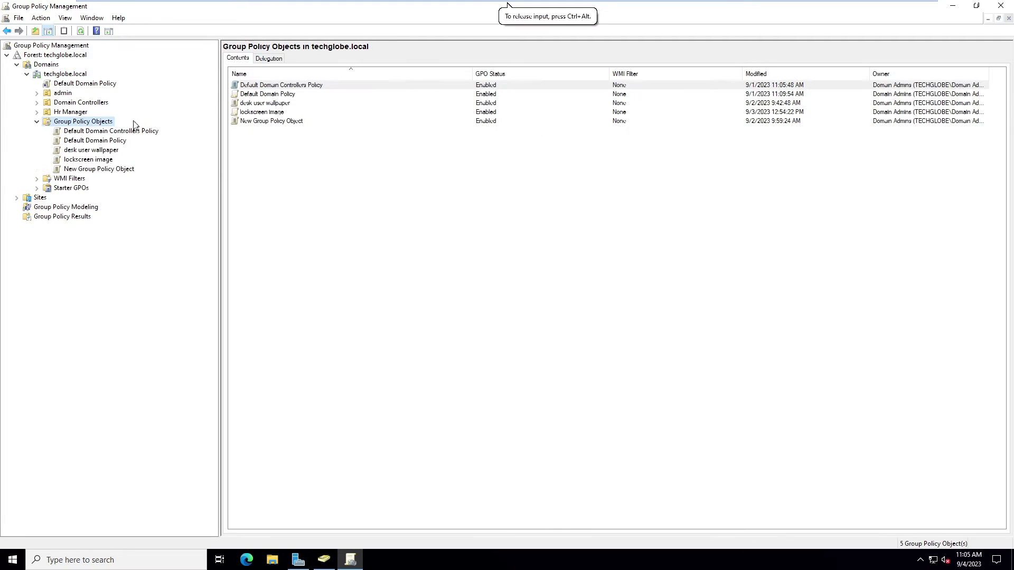
# Create a new GPO named 'folder redirection_GPO' under Group Policy Objects.
pyautogui.rightClick(84, 123)
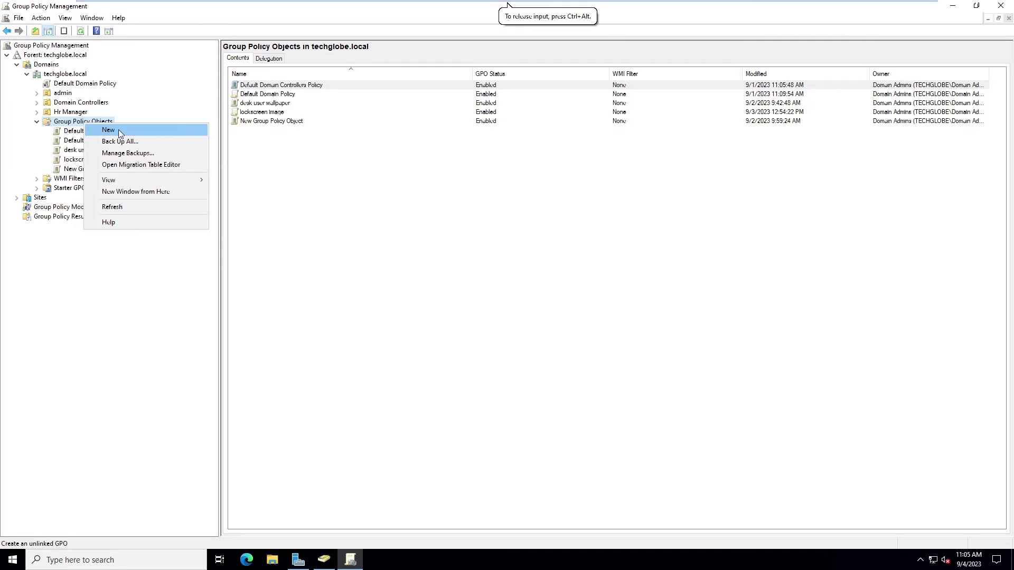
pyautogui.click(118, 130)
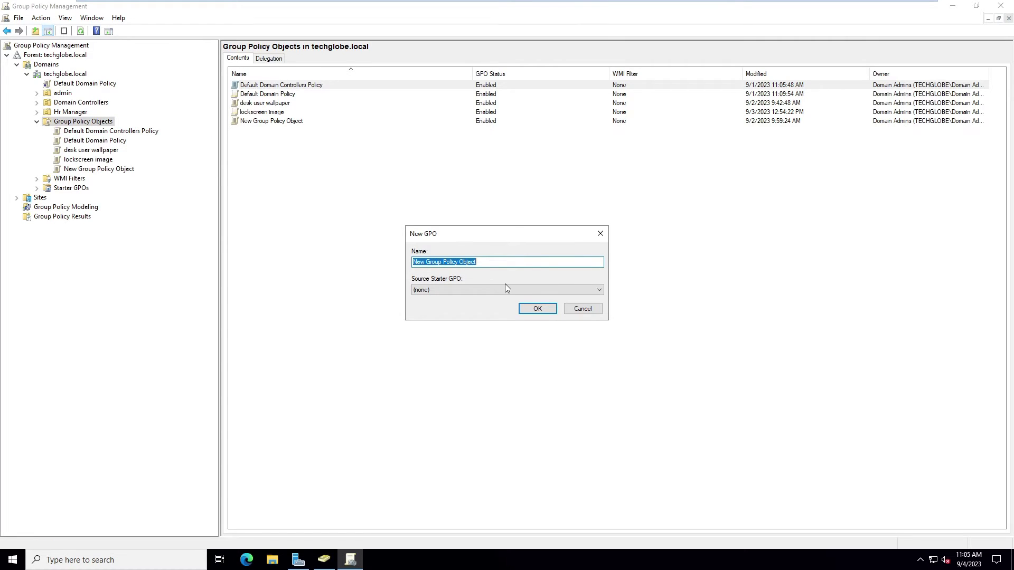
pyautogui.write('fold')
pyautogui.write('PO')
pyautogui.click(537, 310)
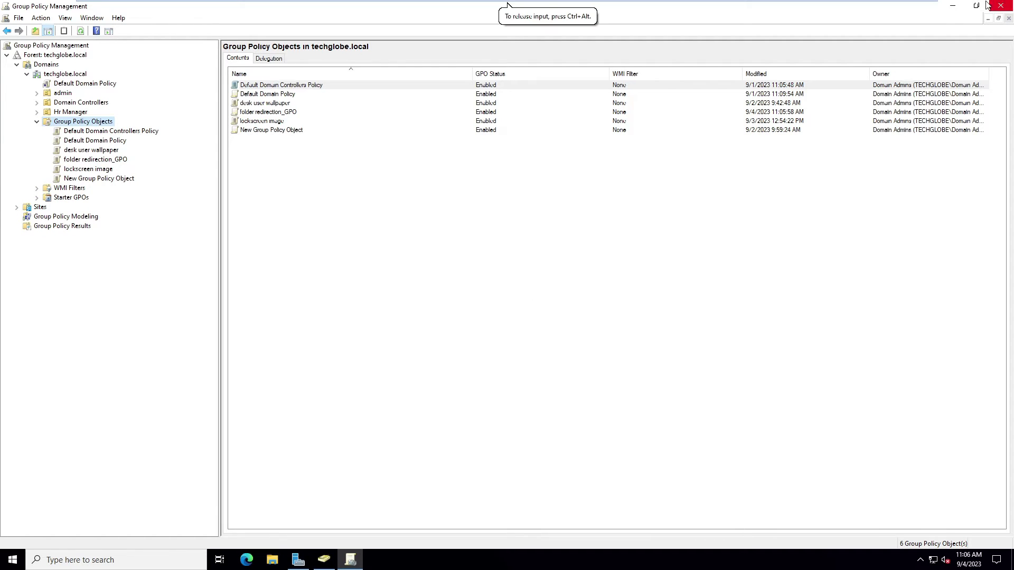
# Minimize Group Policy Management and browse File Explorer to Local Disk (C:).
pyautogui.click(962, 9)
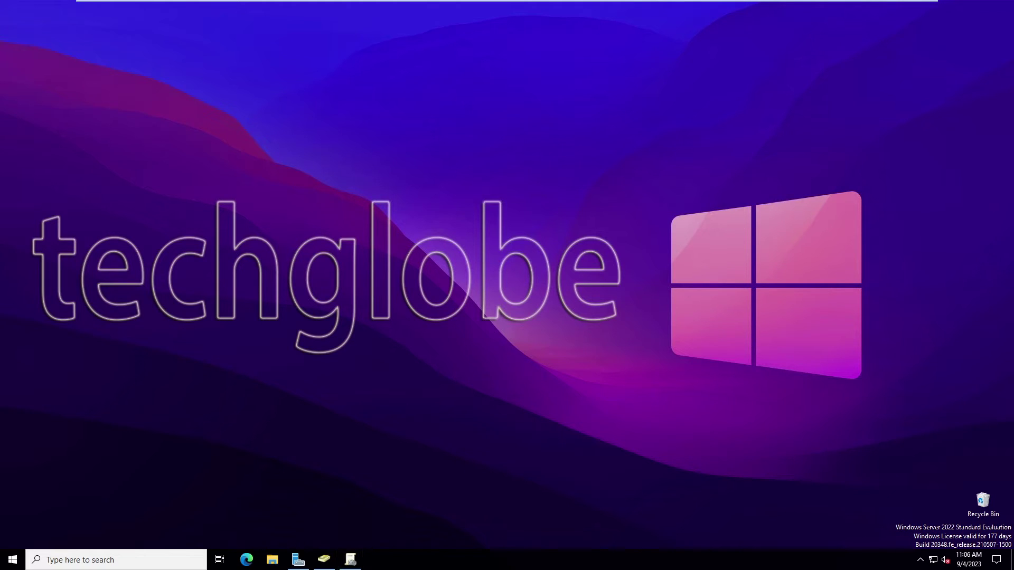
pyautogui.click(275, 561)
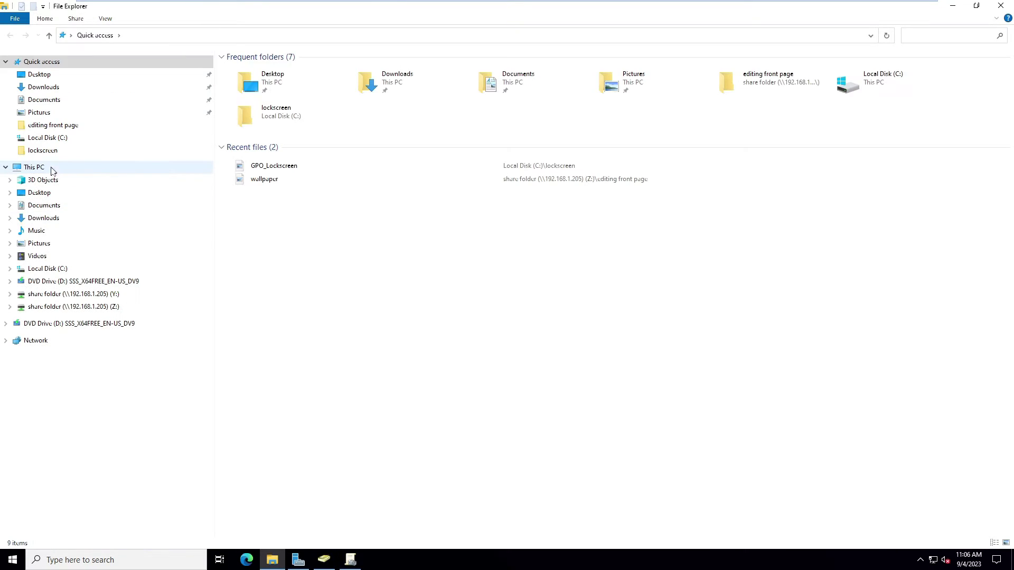
pyautogui.click(51, 169)
pyautogui.click(390, 158)
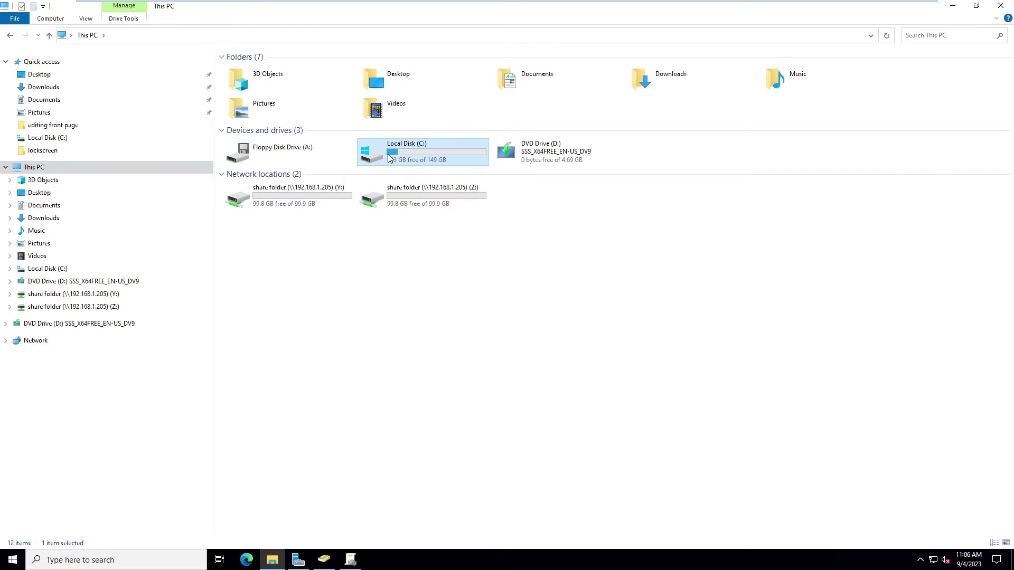
pyautogui.doubleClick(390, 158)
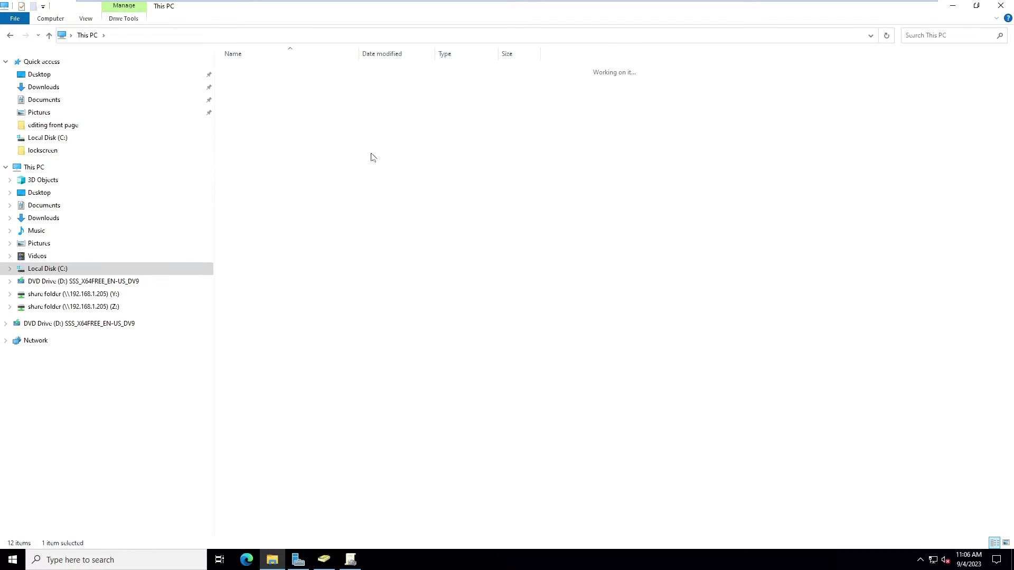
# Create a new folder named 'folder redirection' at the root of C:.
pyautogui.rightClick(251, 163)
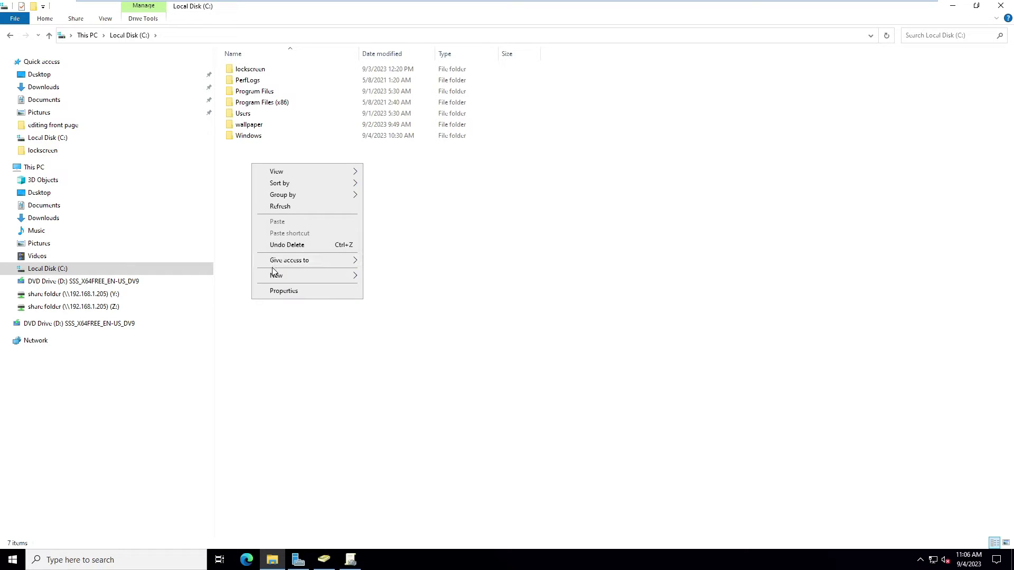
pyautogui.moveTo(272, 271)
pyautogui.click(404, 286)
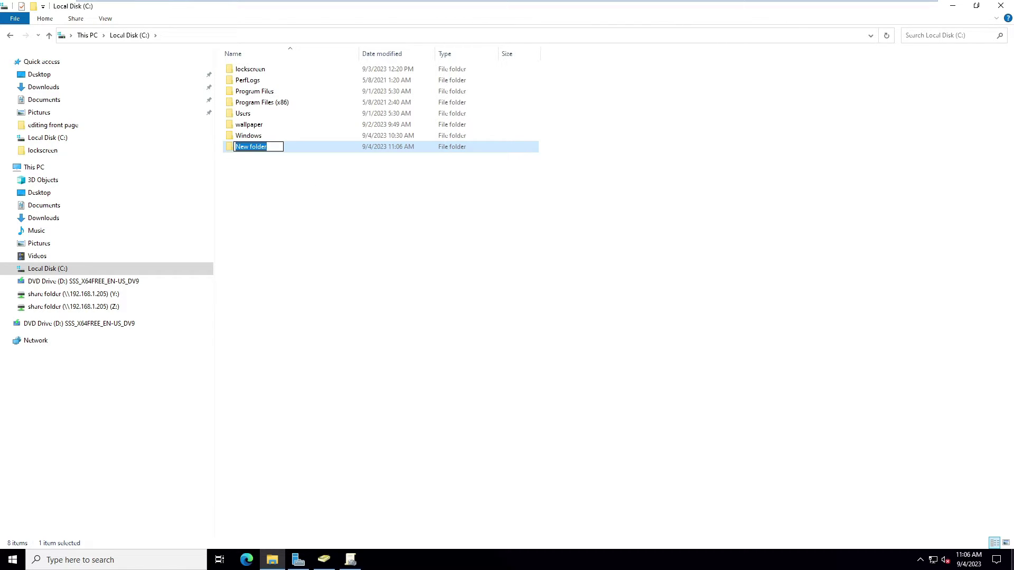
pyautogui.write('folder redirection')
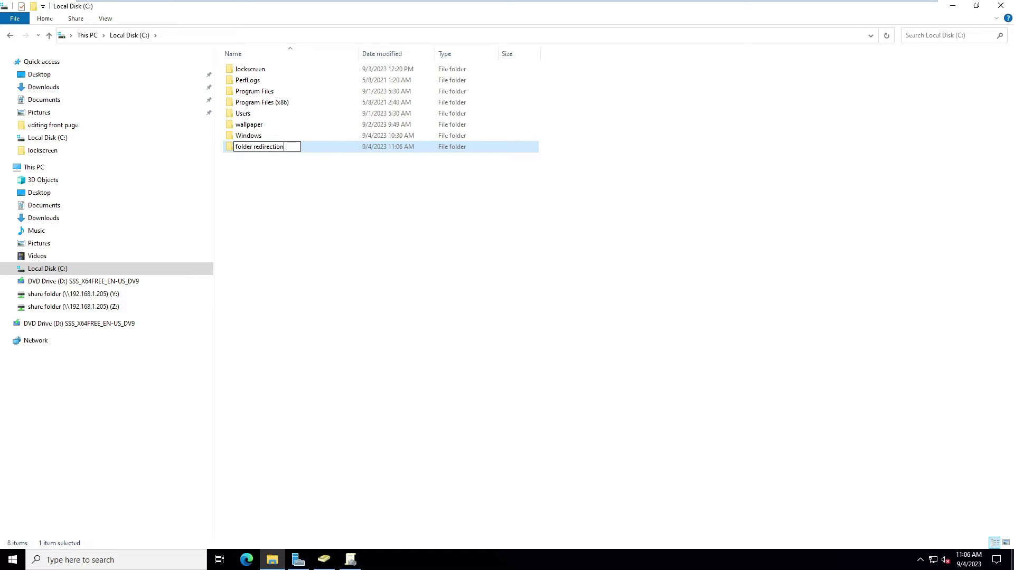
pyautogui.press('Return')
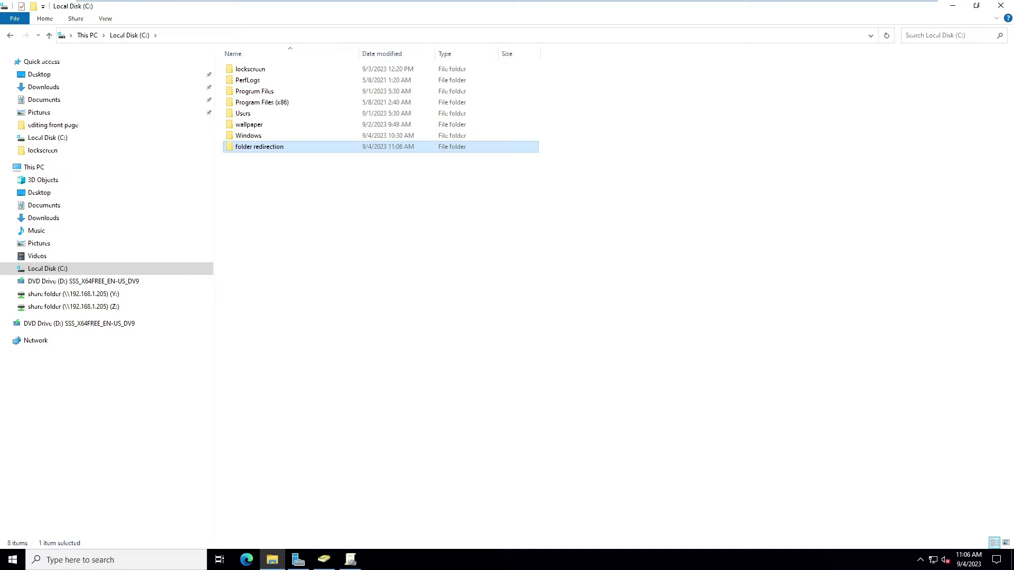
# Share the 'folder redirection' folder on the network as \\MASTER\folder redirection.
pyautogui.rightClick(262, 151)
pyautogui.click(293, 326)
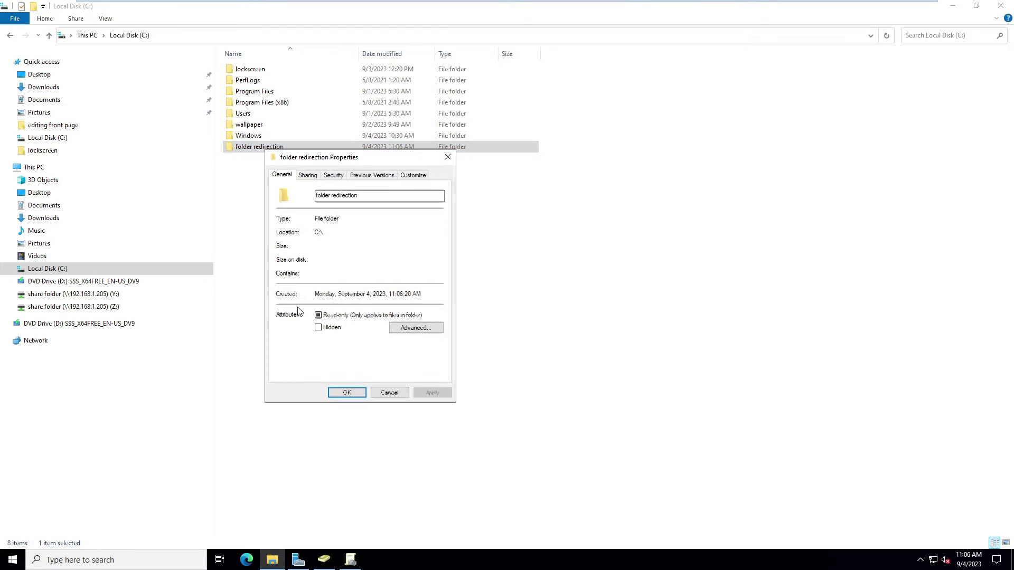
pyautogui.click(309, 177)
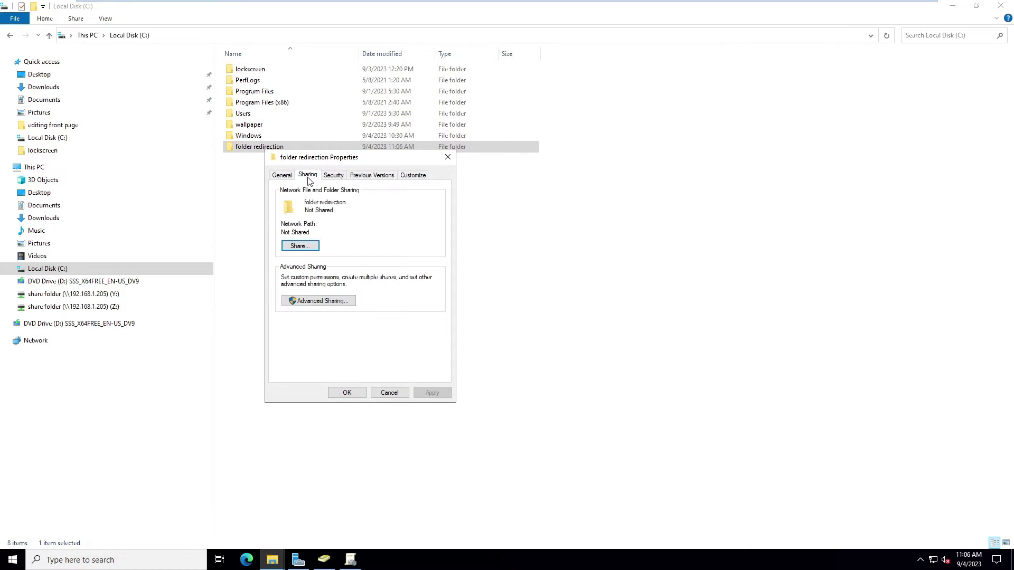
pyautogui.click(300, 246)
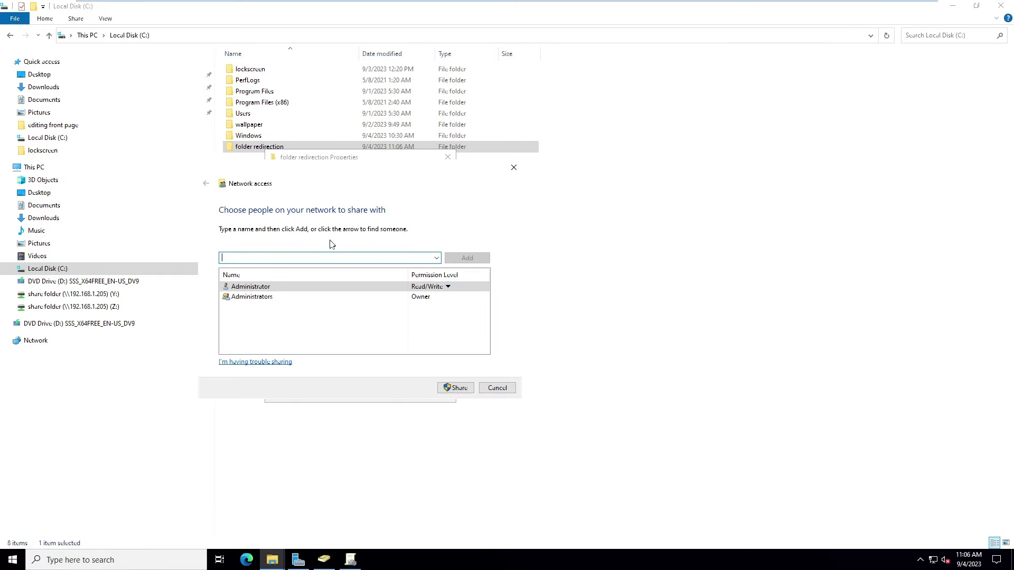
pyautogui.click(452, 388)
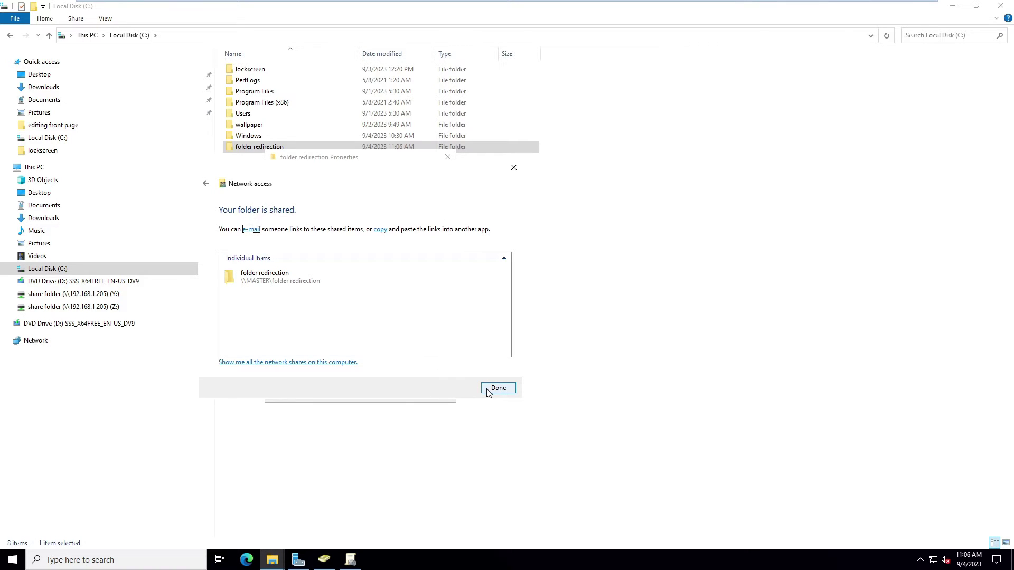
pyautogui.click(486, 389)
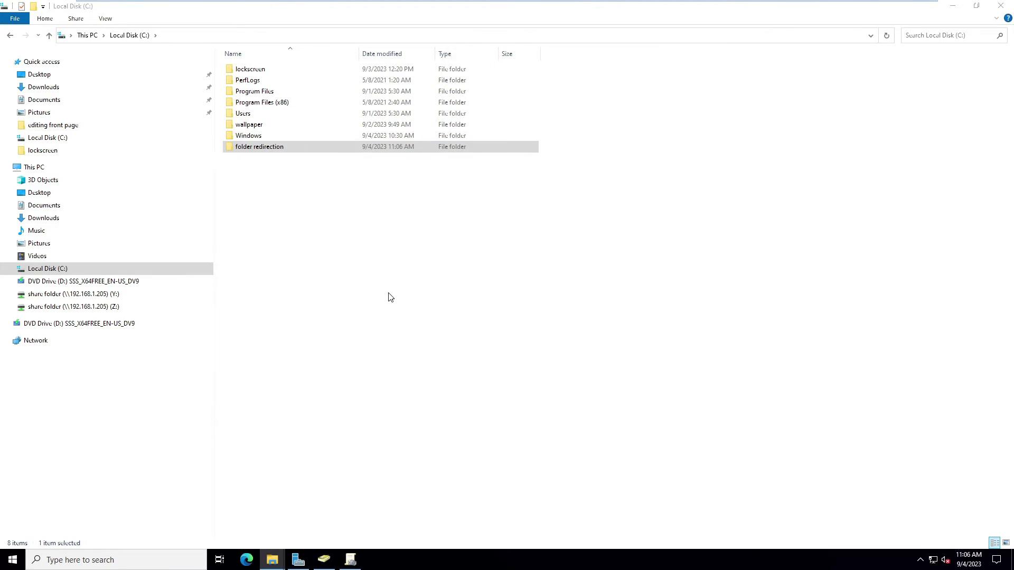
pyautogui.hotkey('alt', 'Tab')
pyautogui.hotkey('alt', 'Tab')
pyautogui.hotkey('alt', 'Tab')
pyautogui.hotkey('alt', 'Tab')
pyautogui.hotkey('alt', 'Tab')
pyautogui.hotkey('alt', 'Tab')
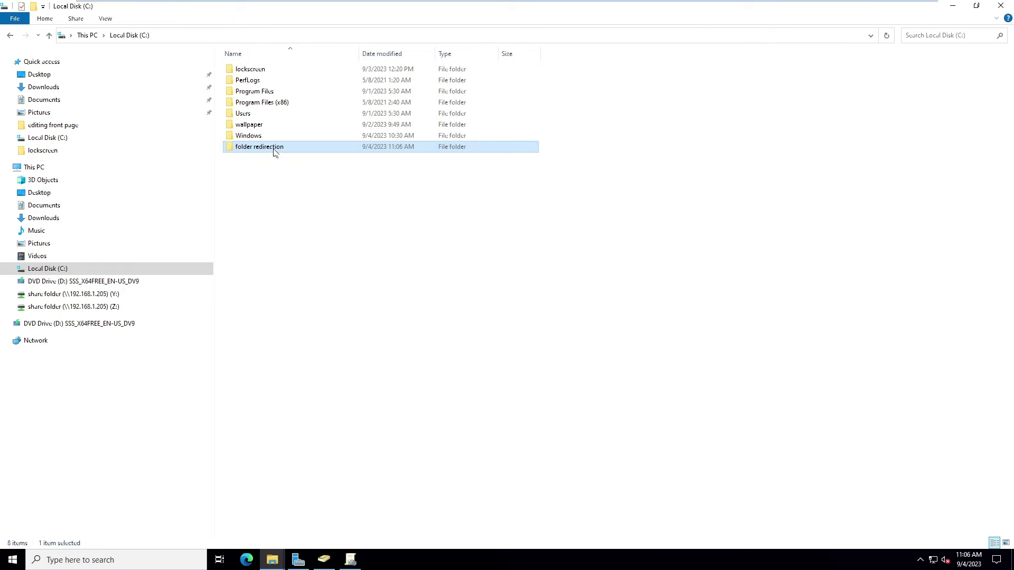
# Copy the folder's network path \\MASTER\folder redirection from its Sharing properties.
pyautogui.rightClick(273, 151)
pyautogui.click(298, 325)
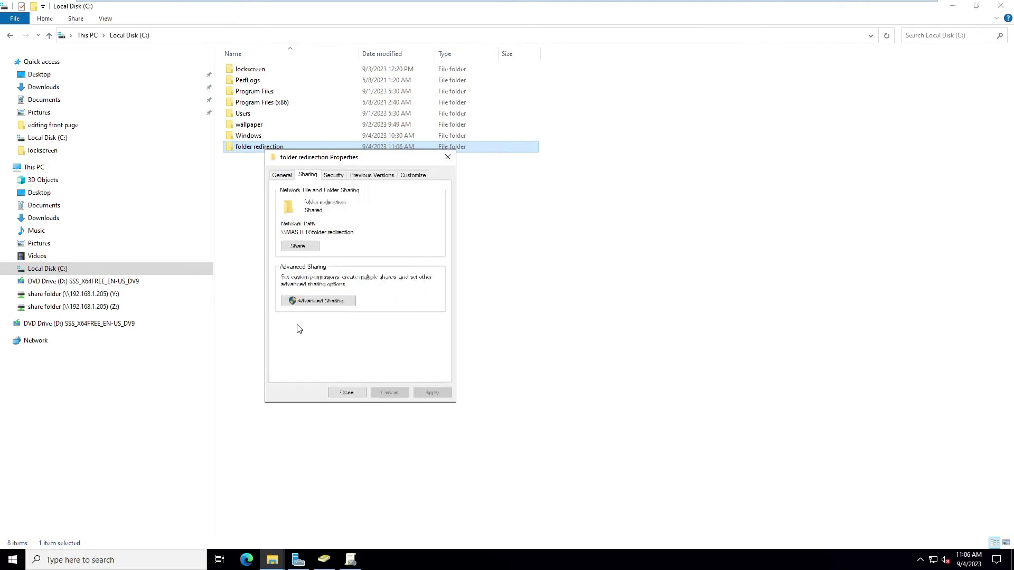
pyautogui.click(323, 301)
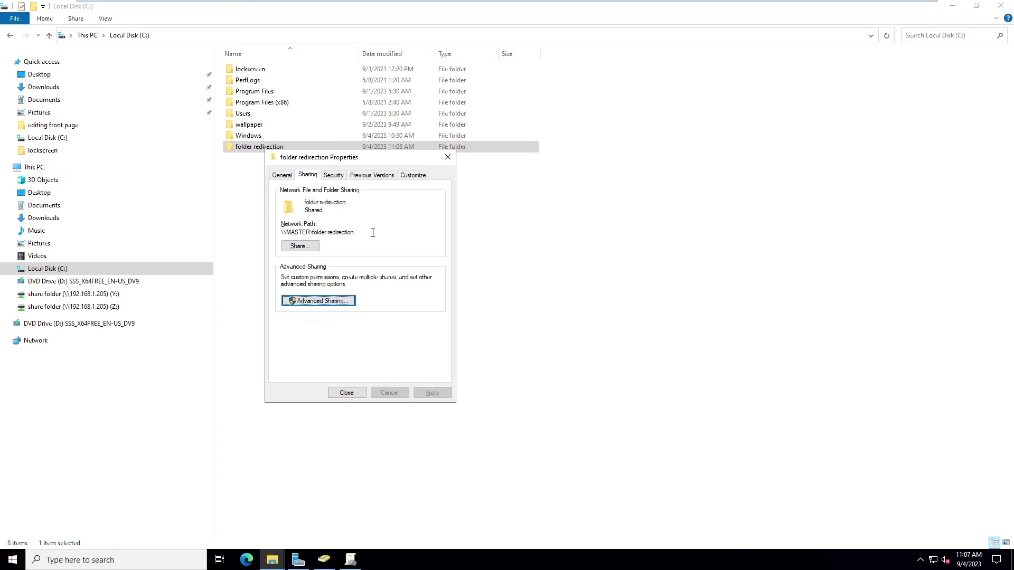
pyautogui.moveTo(355, 233); pyautogui.dragTo(280, 233)
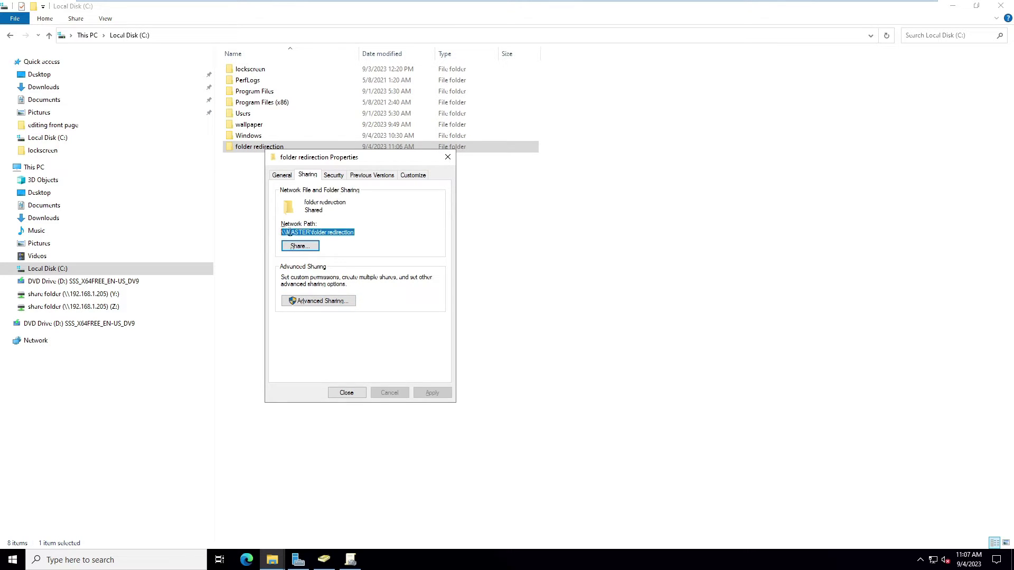
pyautogui.rightClick(296, 232)
pyautogui.click(334, 260)
# In Advanced Sharing permissions, search the domain accounts and select the Root group.
pyautogui.click(333, 301)
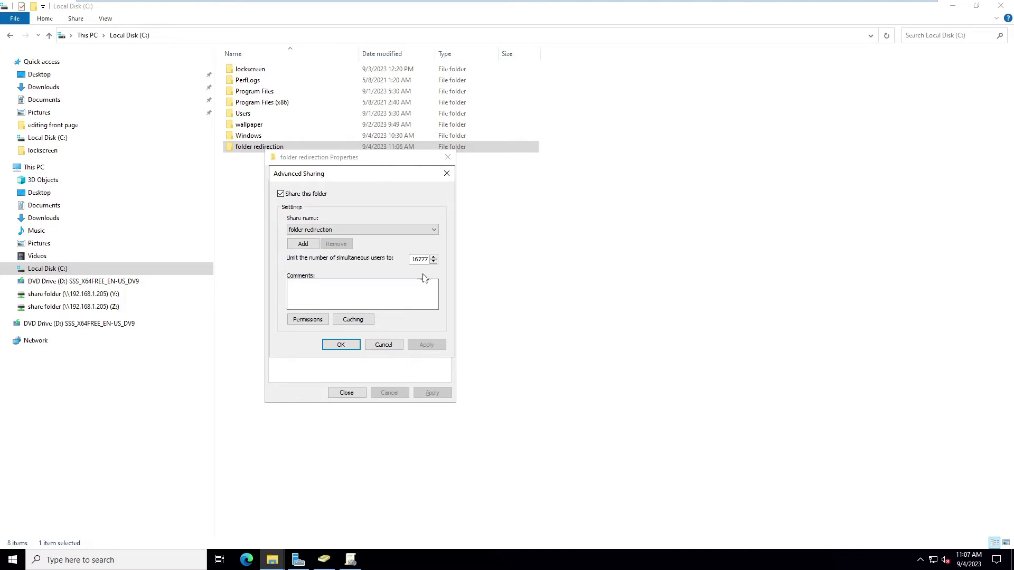
pyautogui.click(321, 321)
pyautogui.click(395, 281)
pyautogui.click(324, 312)
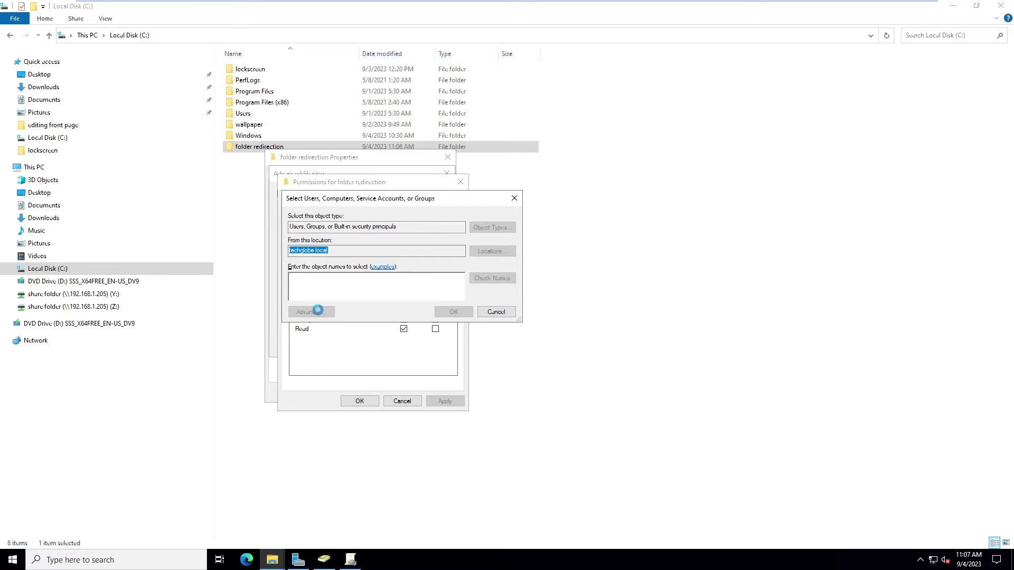
pyautogui.click(530, 314)
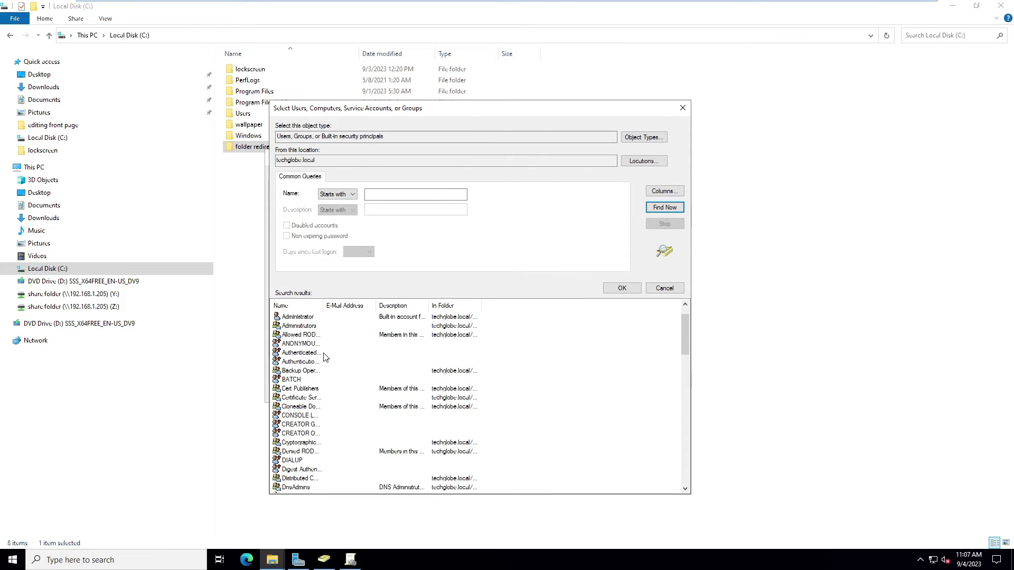
pyautogui.scroll(-13, 323, 357)
pyautogui.click(317, 421)
pyautogui.scroll(-2, 317, 421)
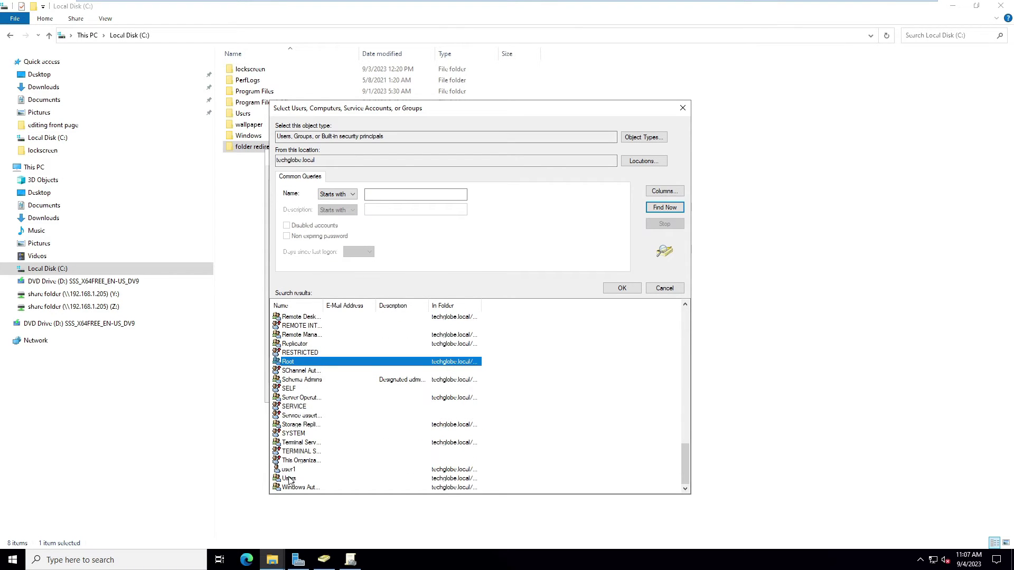
pyautogui.doubleClick(292, 364)
# Add Root to the share permissions with Full Control allowed and apply.
pyautogui.click(453, 312)
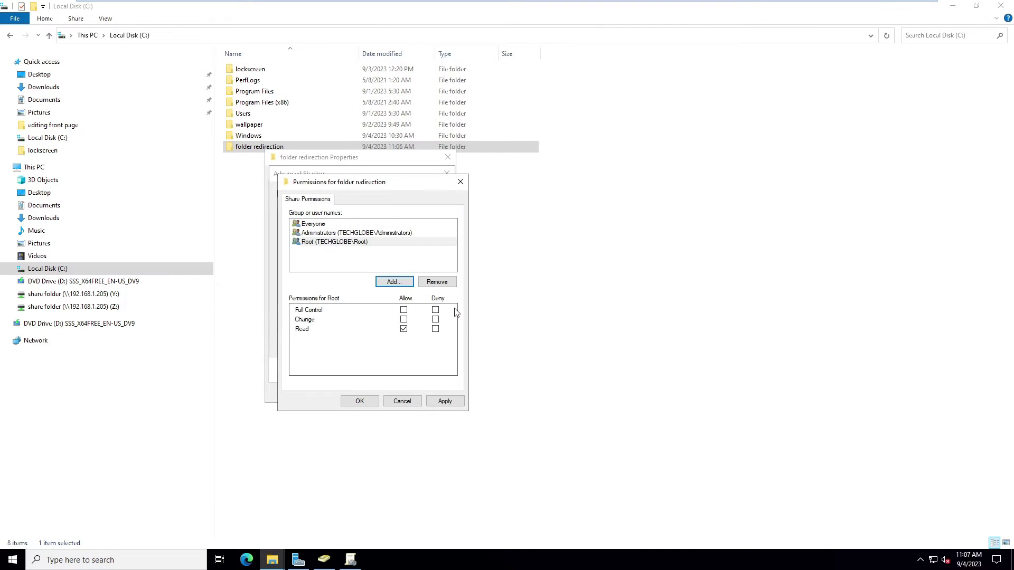
pyautogui.click(404, 310)
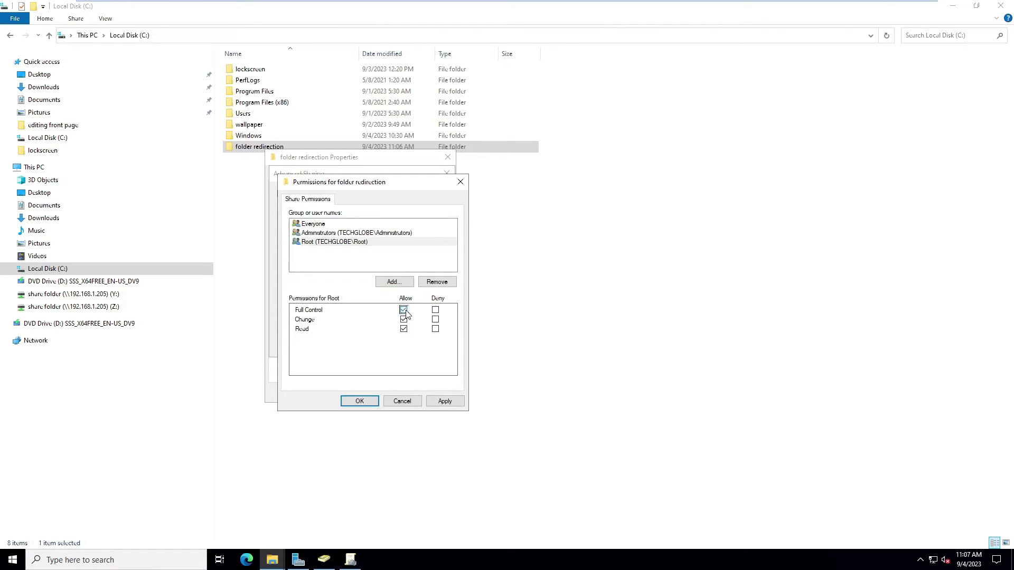
pyautogui.click(445, 402)
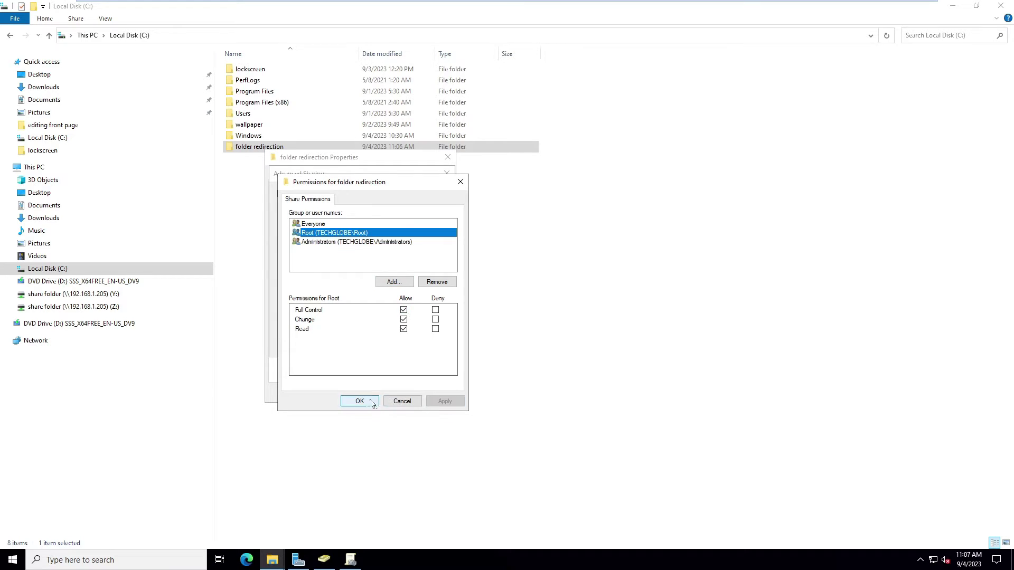
pyautogui.click(360, 401)
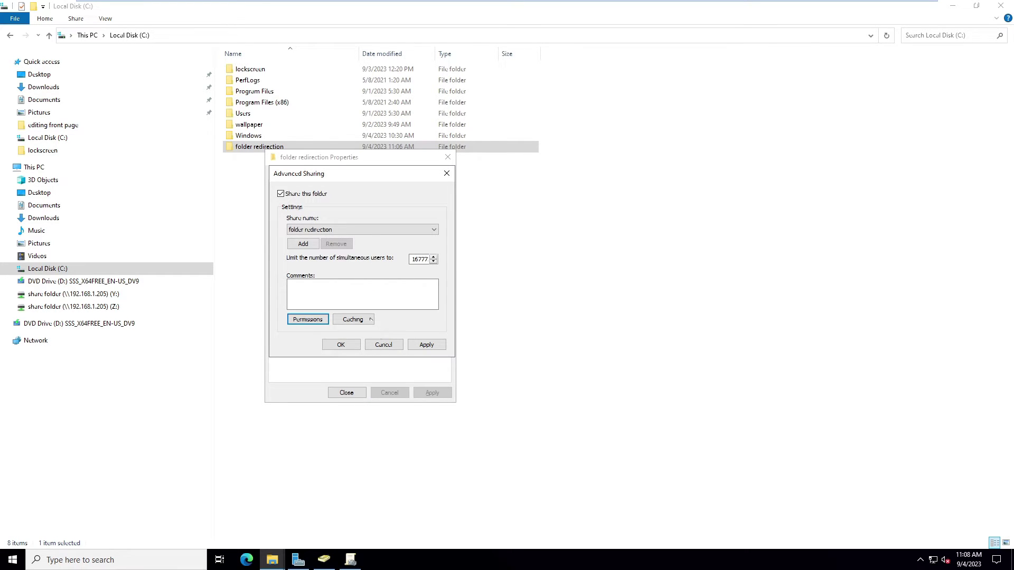
# Enable permission inheritance in the folder redirection folder's advanced security settings.
pyautogui.click(341, 345)
pyautogui.click(335, 176)
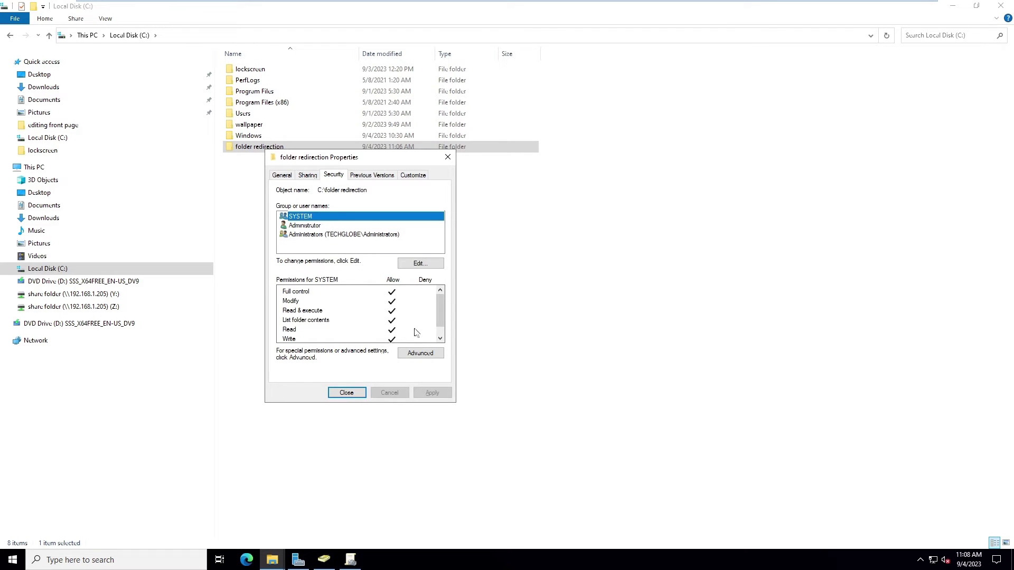
pyautogui.click(412, 353)
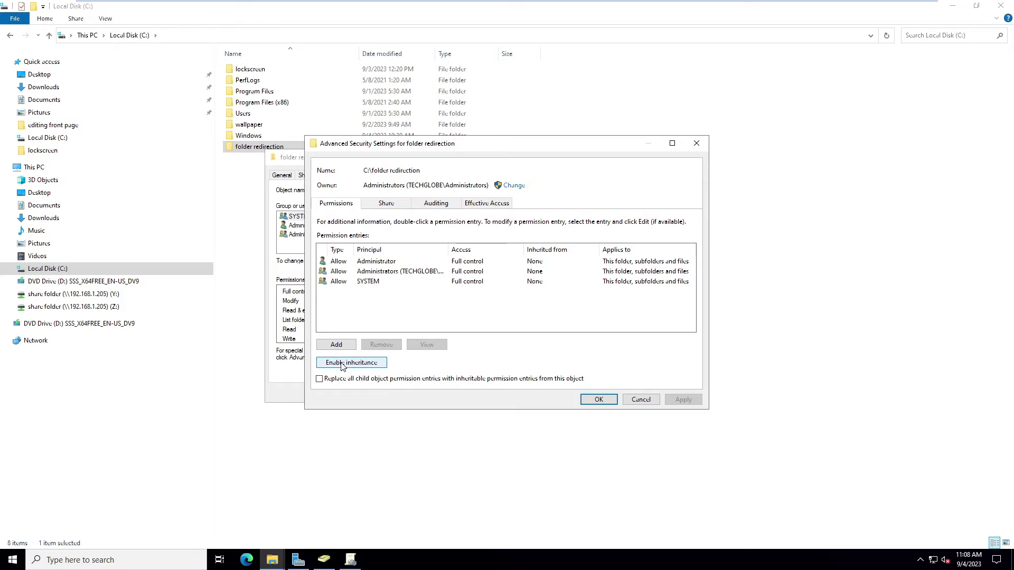
pyautogui.click(373, 365)
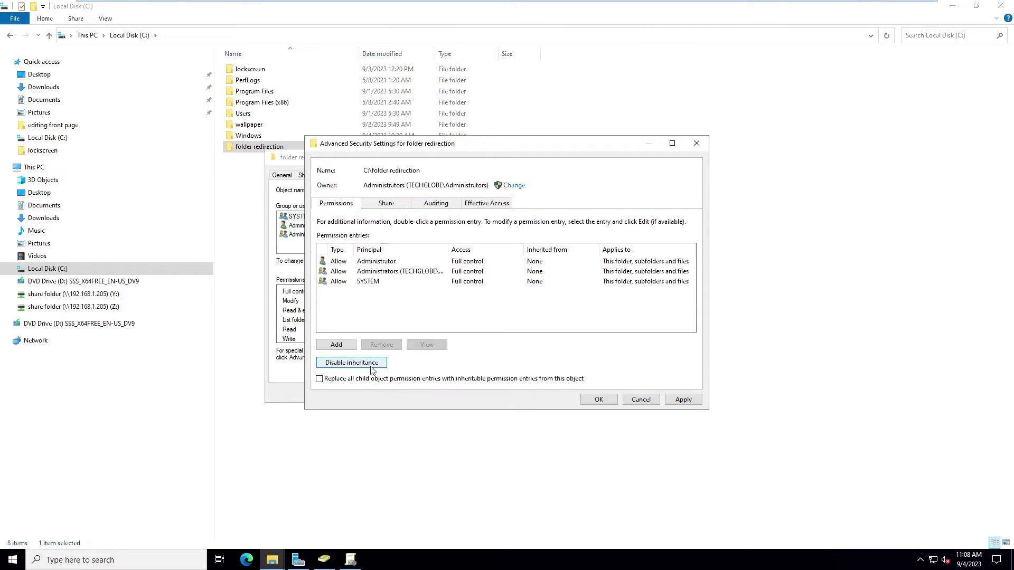
# Change the folder's owner to the accounts user, picked from the full domain search.
pyautogui.click(512, 186)
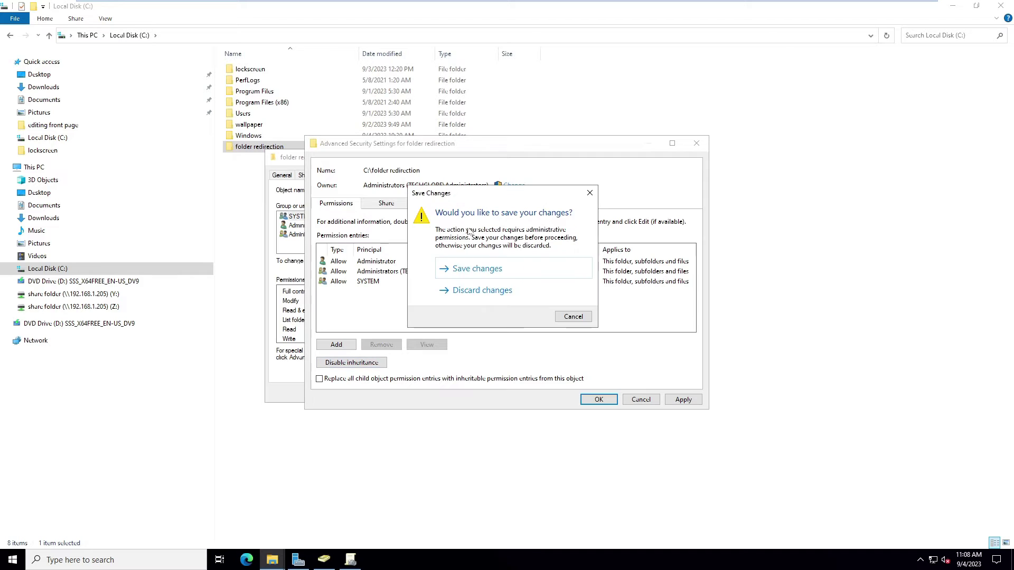
pyautogui.click(478, 269)
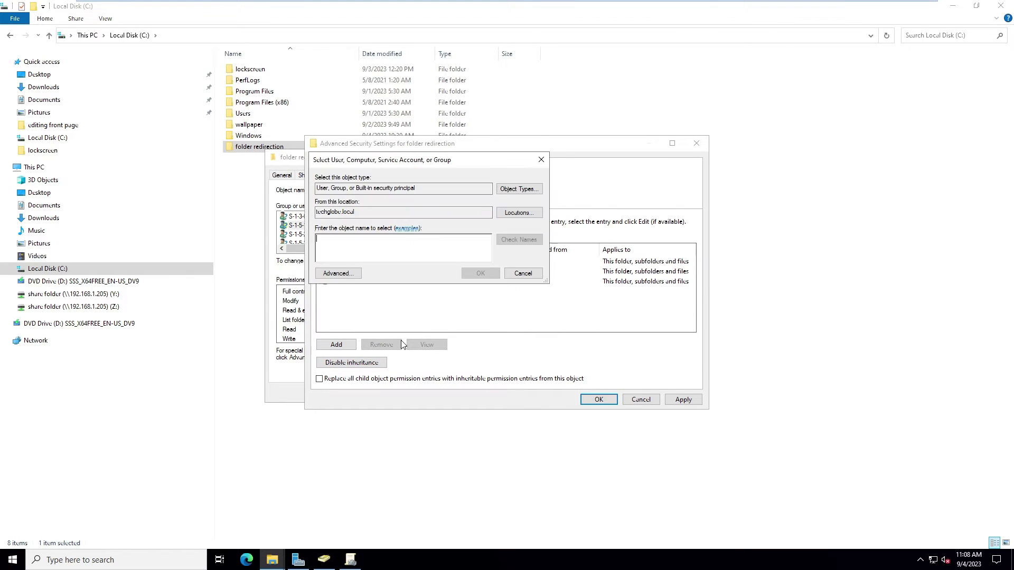
pyautogui.click(341, 274)
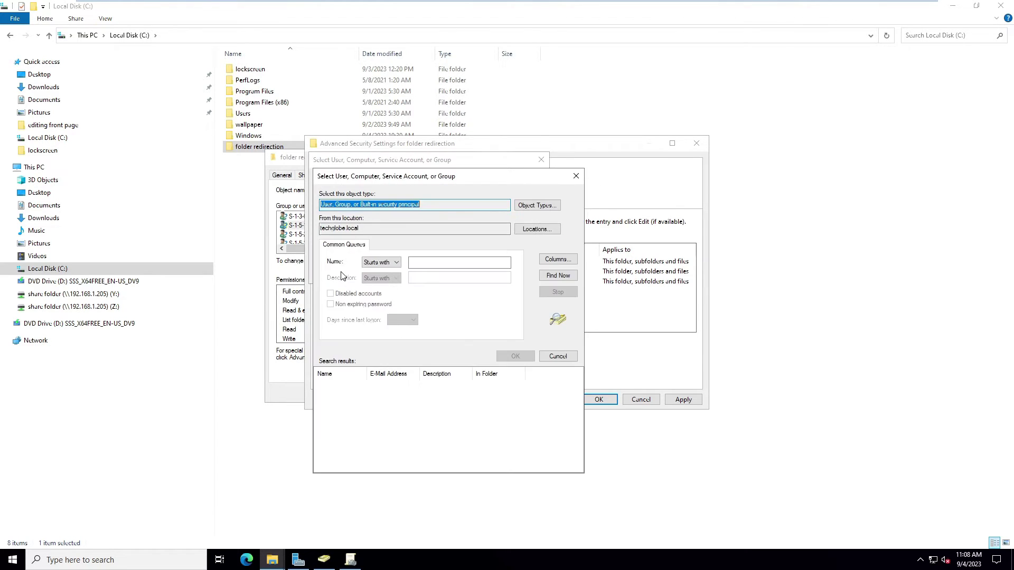
pyautogui.click(555, 276)
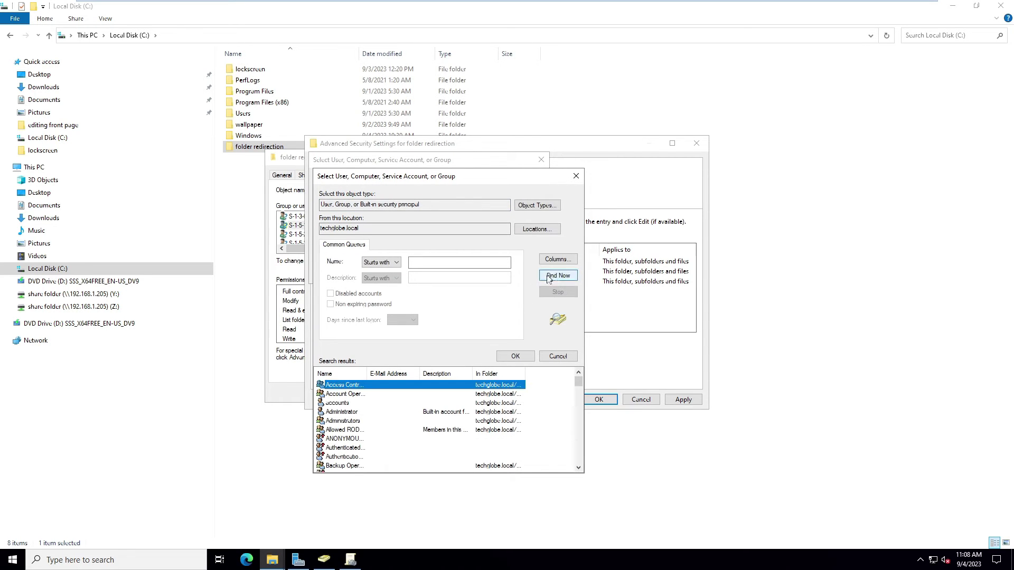
pyautogui.scroll(-1, 385, 388)
pyautogui.scroll(-9, 384, 386)
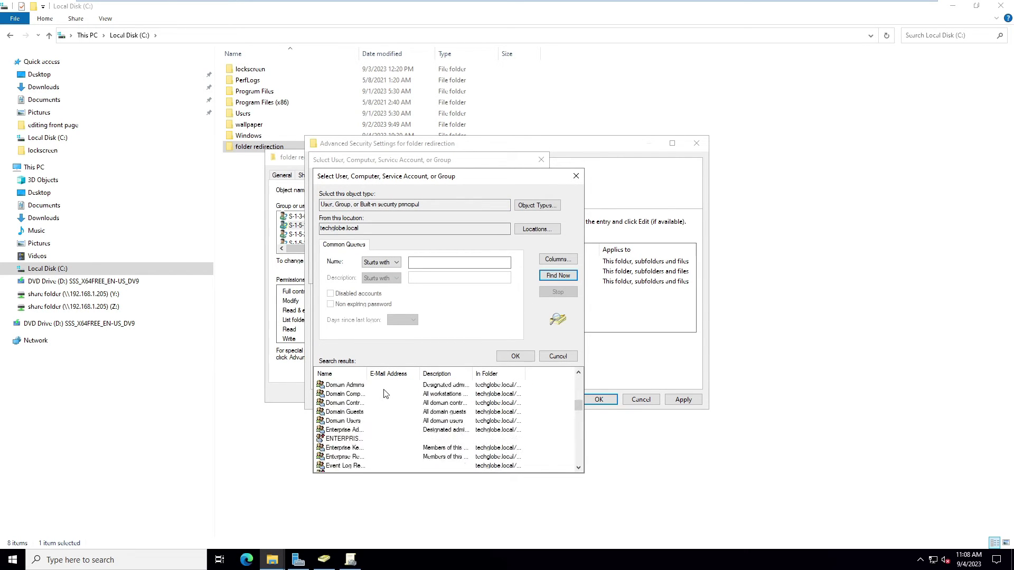
pyautogui.scroll(15, 378, 399)
pyautogui.click(384, 413)
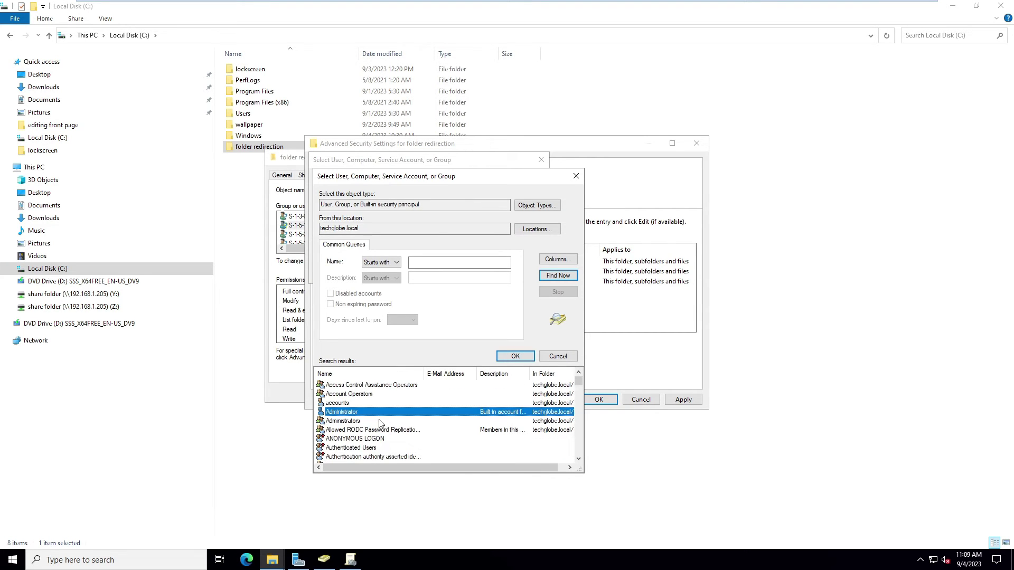
pyautogui.click(346, 404)
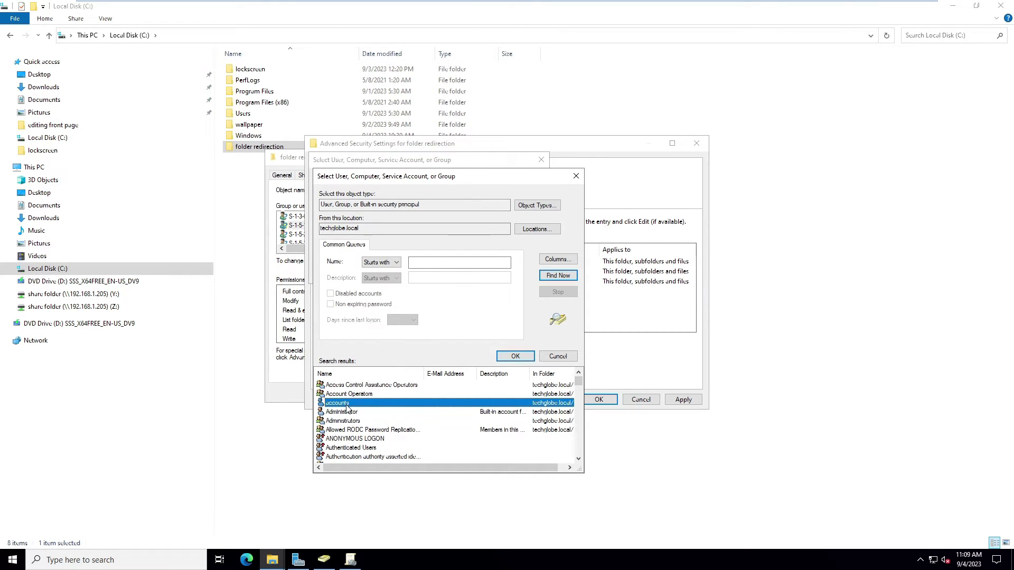
pyautogui.click(516, 357)
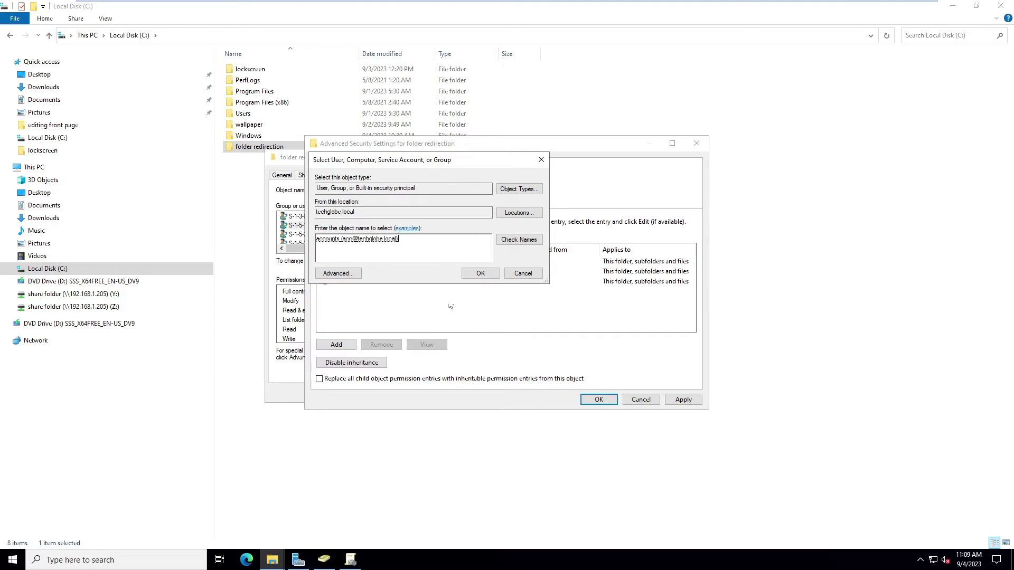
pyautogui.click(480, 273)
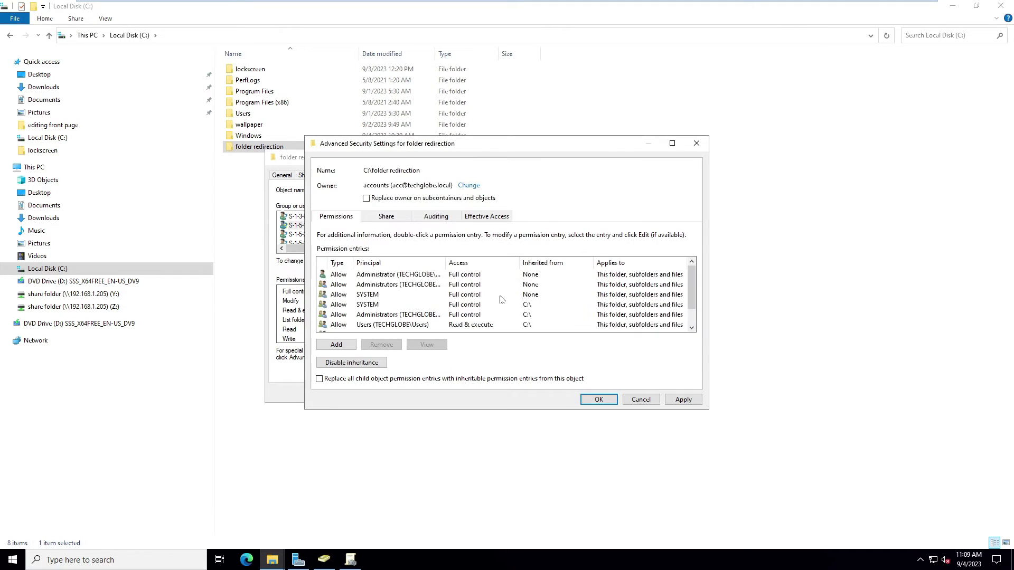
# Add a new permission entry for the folder with Root as its principal.
pyautogui.click(338, 345)
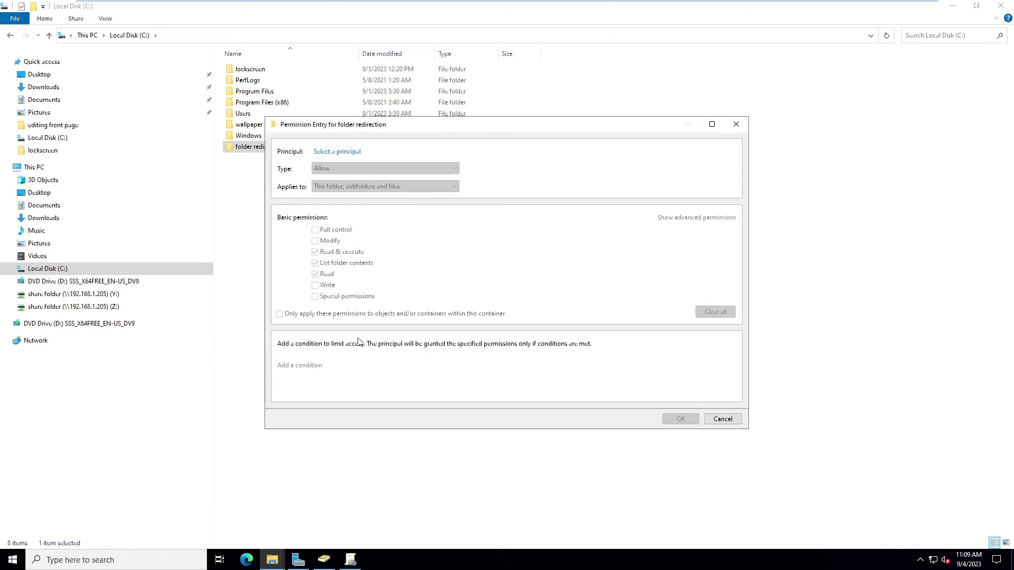
pyautogui.click(342, 153)
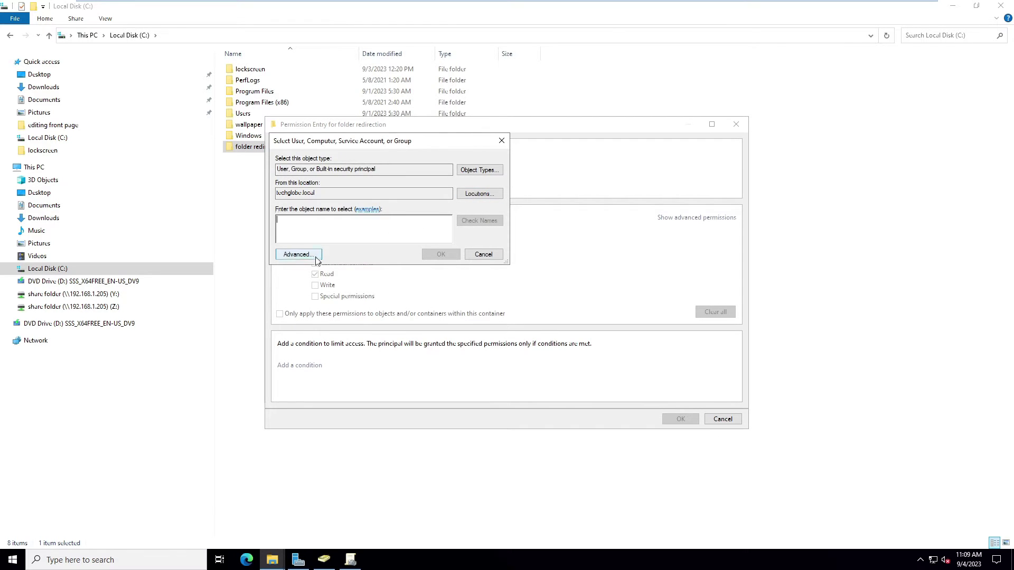
pyautogui.click(295, 254)
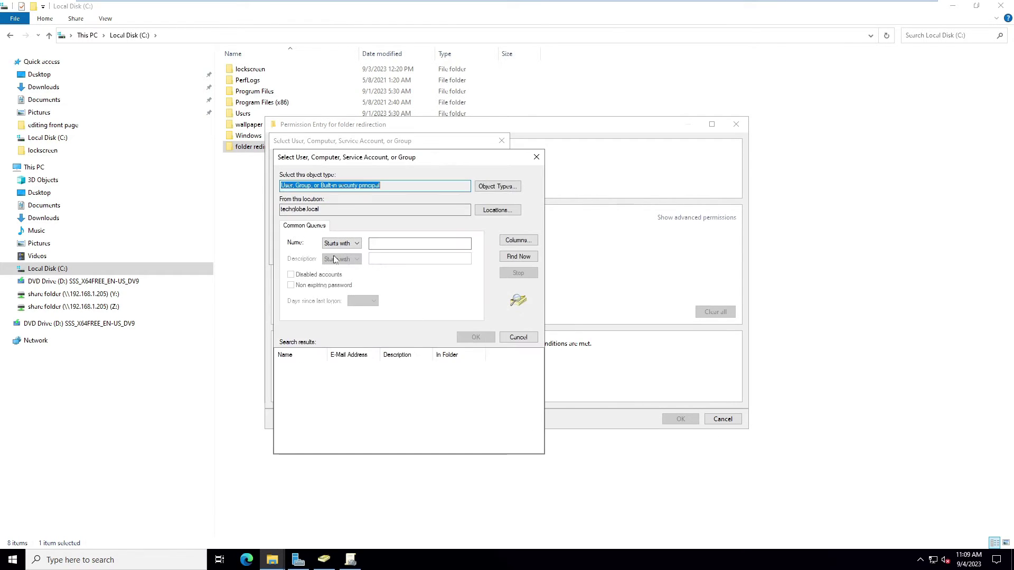
pyautogui.click(518, 257)
pyautogui.scroll(-10, 335, 387)
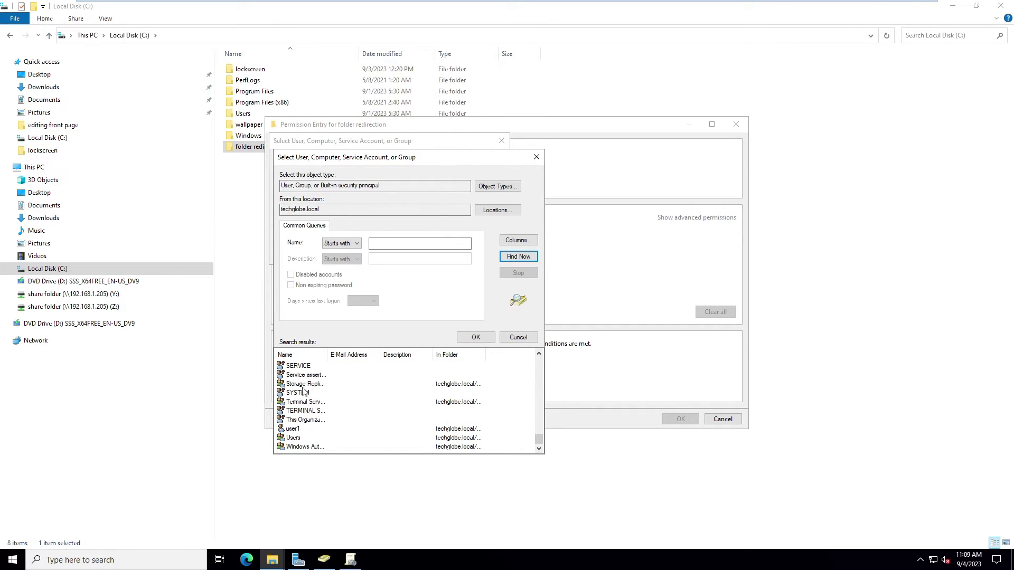
pyautogui.scroll(1, 306, 405)
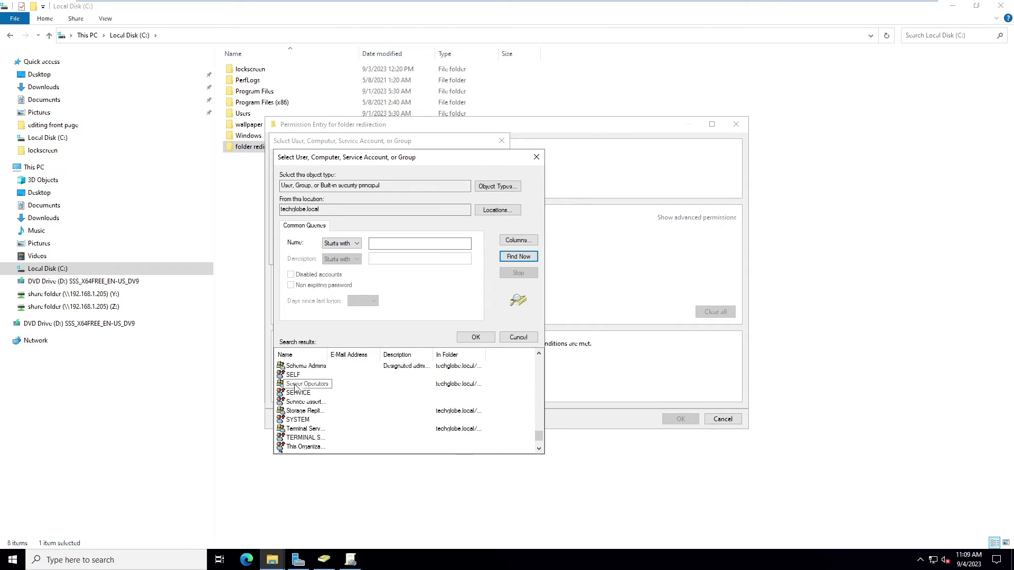
pyautogui.scroll(2, 307, 406)
pyautogui.doubleClick(304, 404)
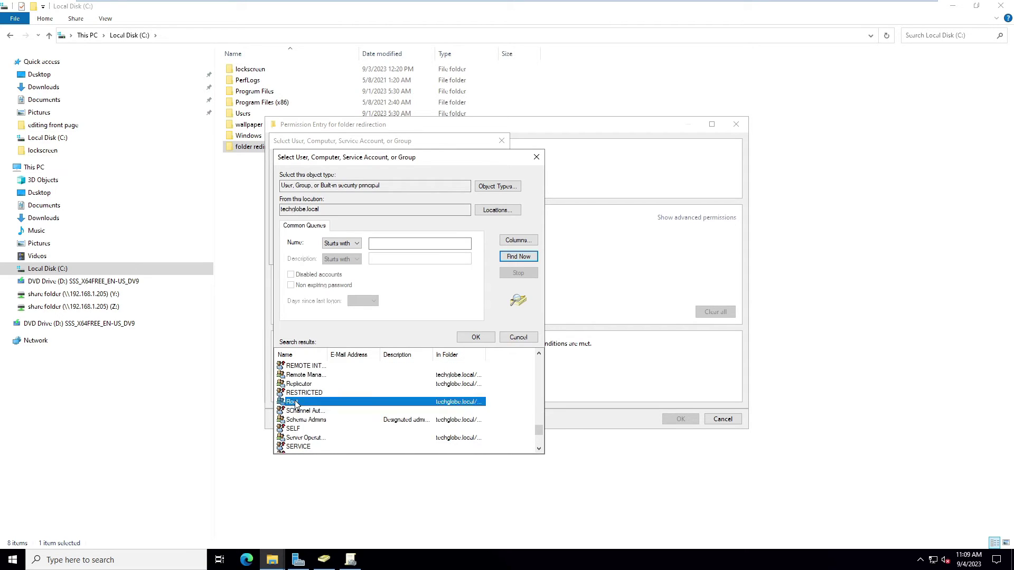
pyautogui.click(438, 257)
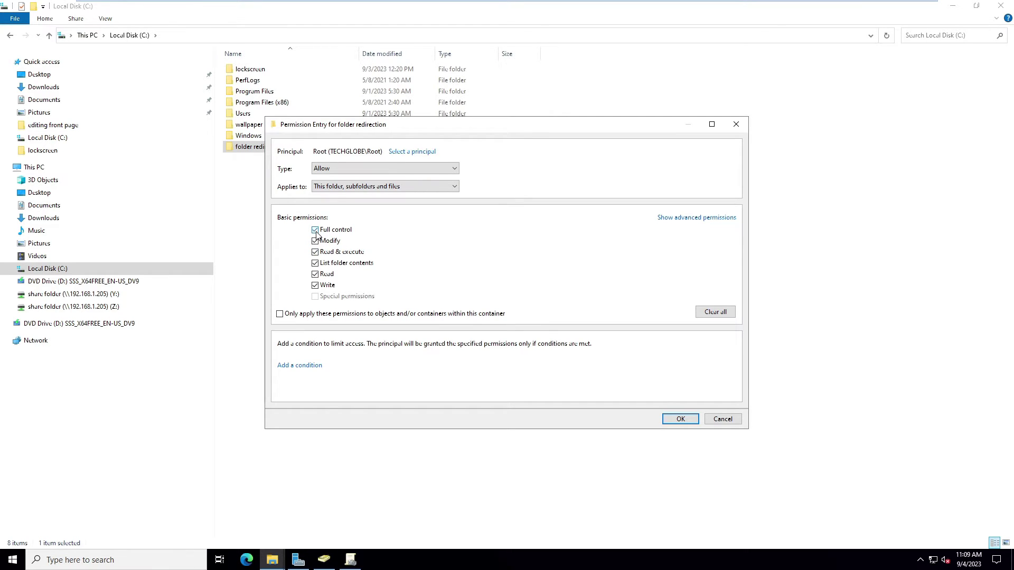
# Save the Root entry and remove the Administrators and Administrator permission entries.
pyautogui.click(681, 419)
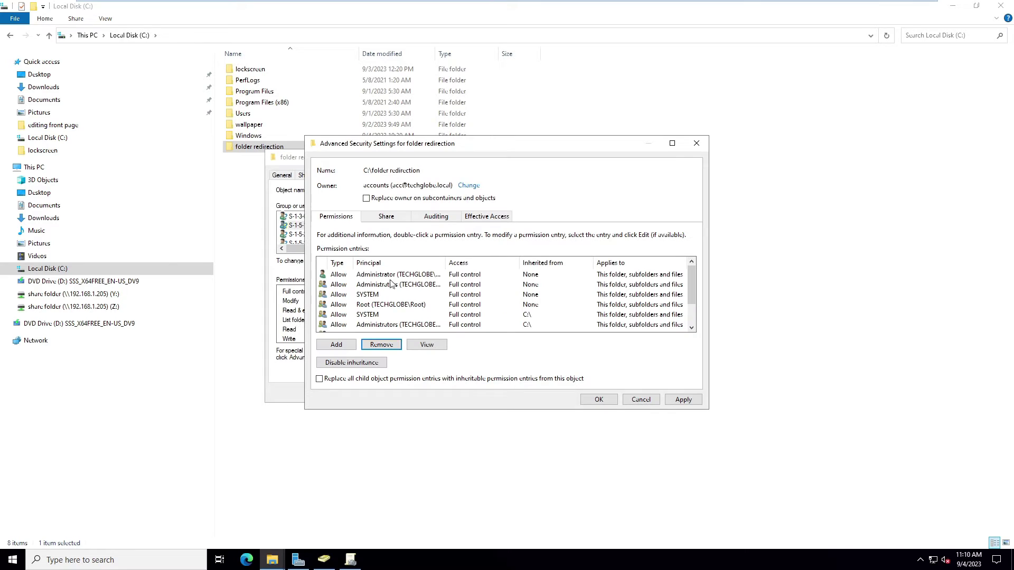
pyautogui.click(391, 277)
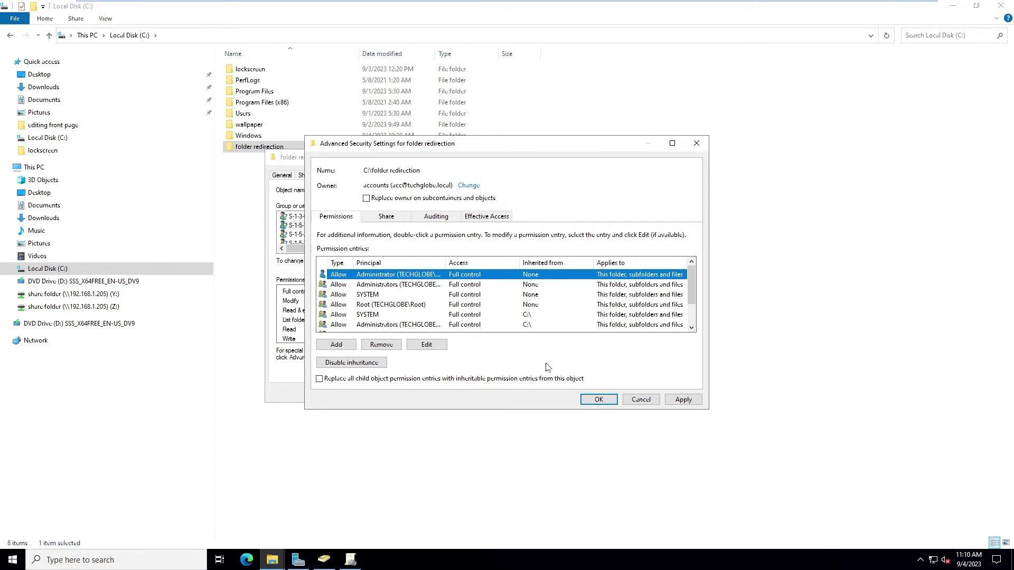
pyautogui.click(392, 286)
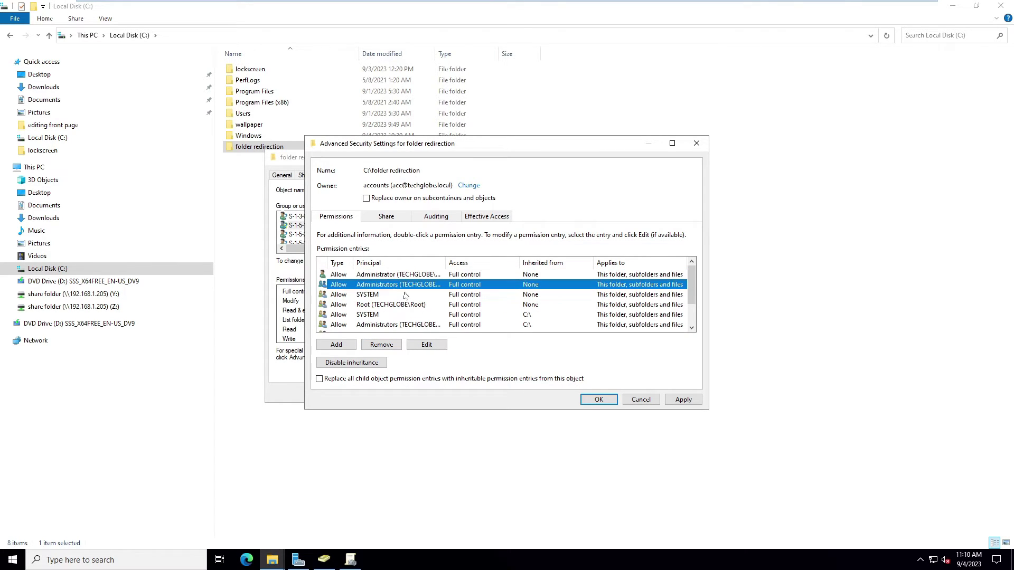
pyautogui.click(381, 346)
pyautogui.click(380, 275)
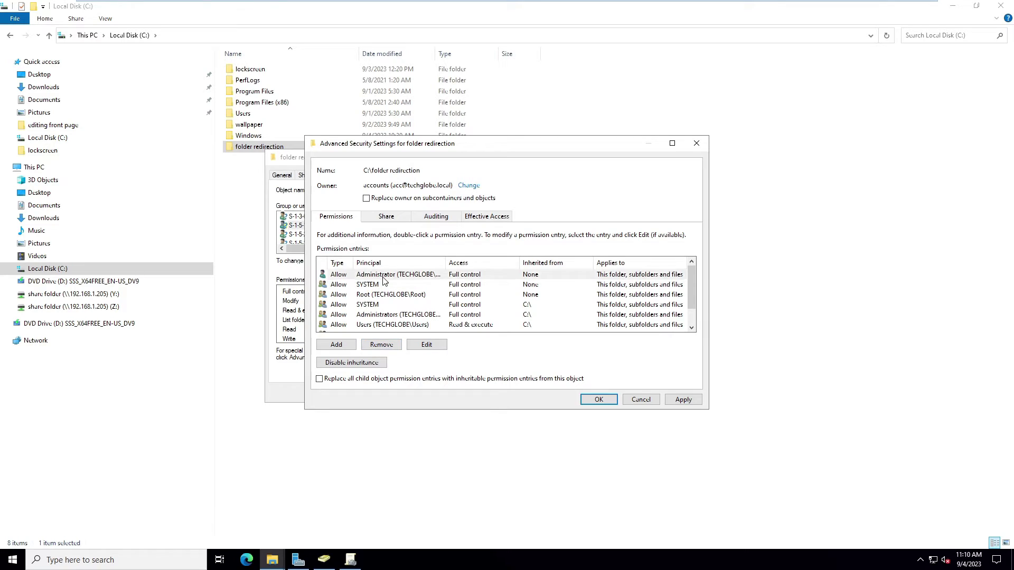
pyautogui.click(381, 344)
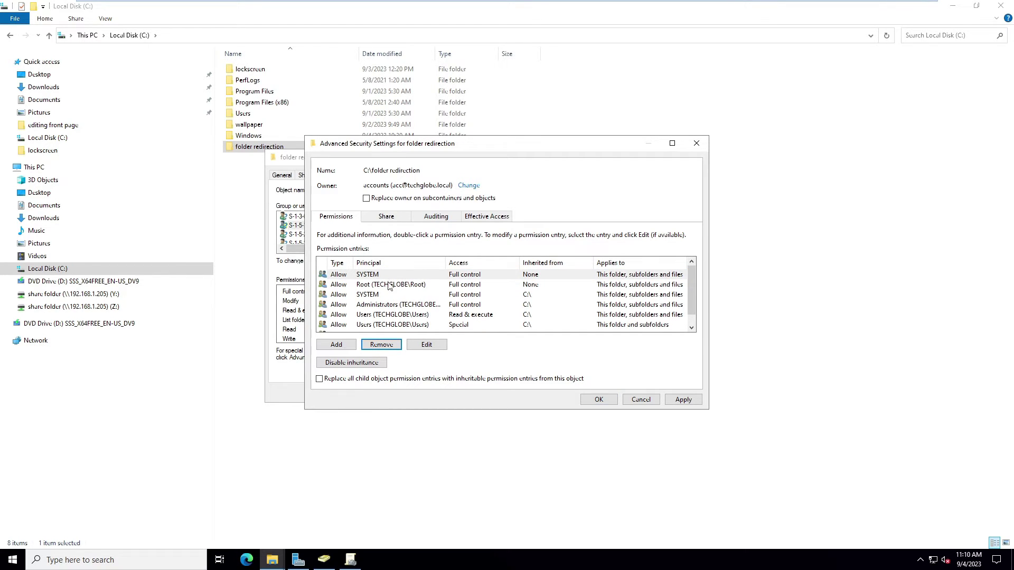
pyautogui.click(420, 305)
pyautogui.moveTo(446, 263); pyautogui.dragTo(509, 263)
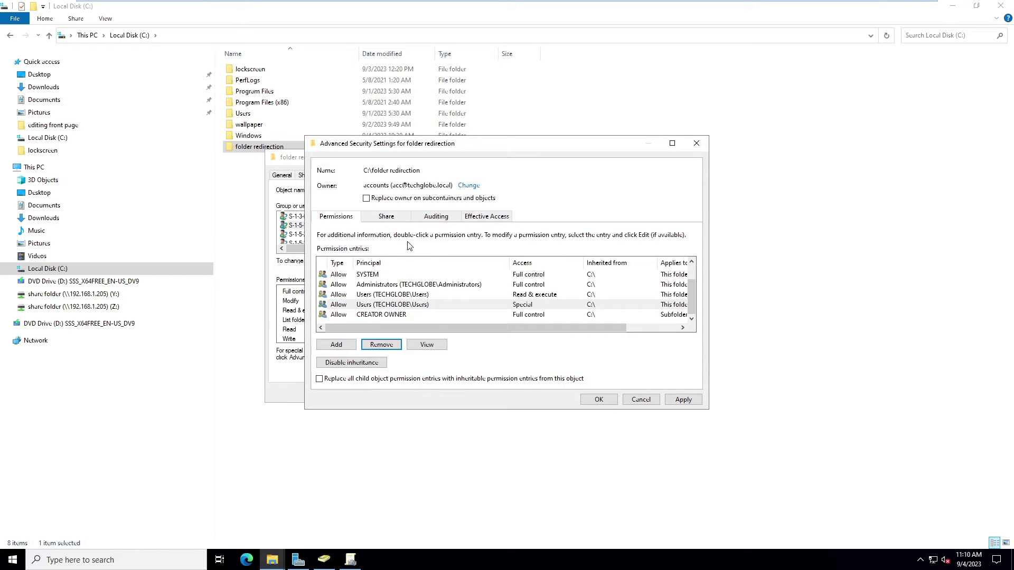
# Apply the new owner to subfolders and files, then close the security and properties windows.
pyautogui.click(367, 199)
pyautogui.click(683, 399)
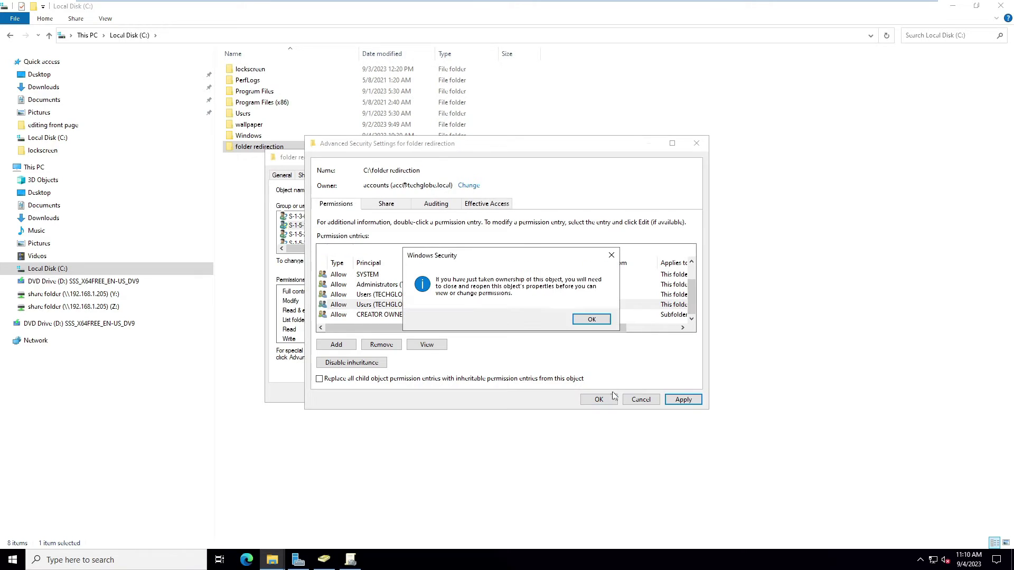
pyautogui.click(592, 319)
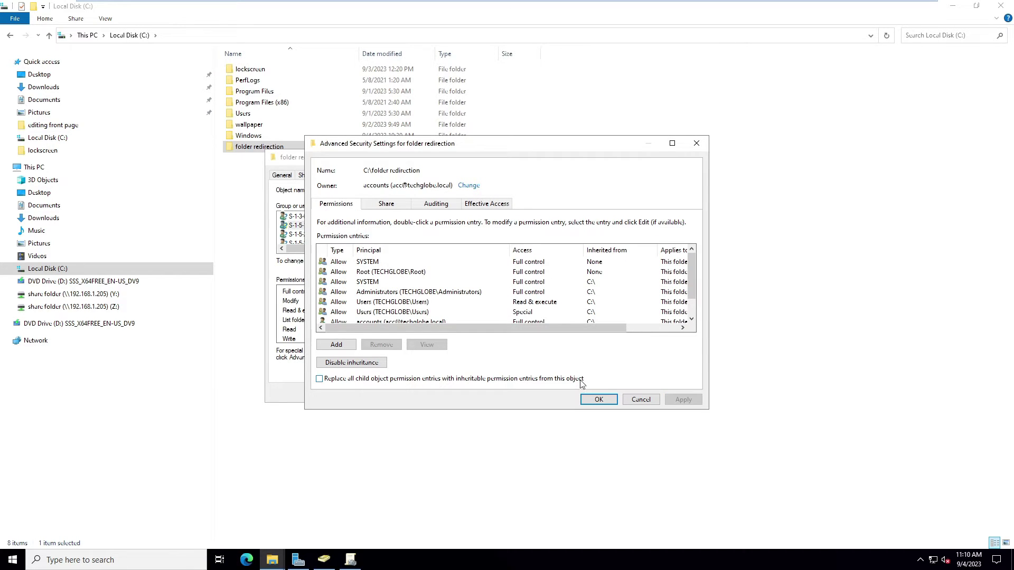
pyautogui.click(597, 399)
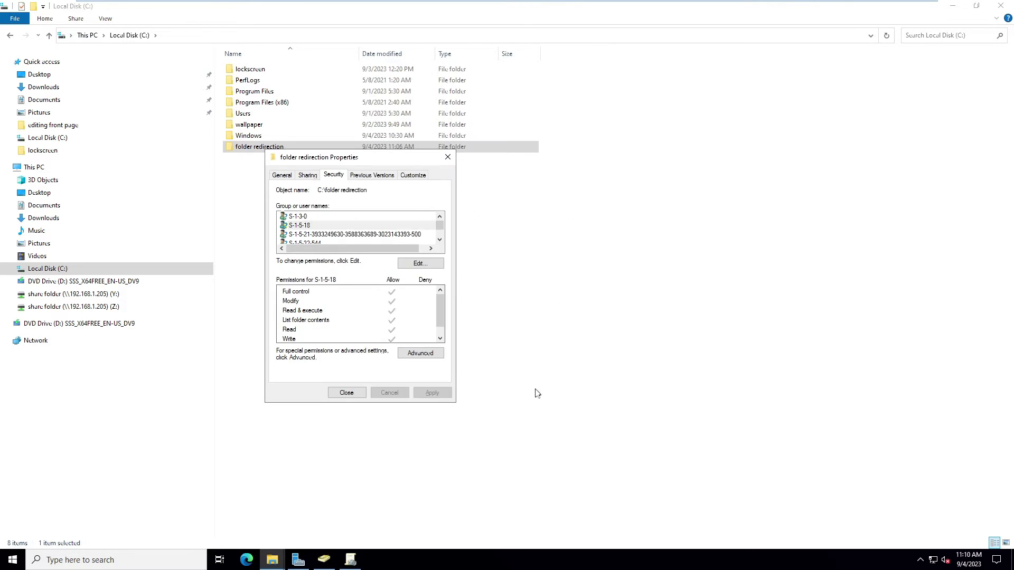
pyautogui.click(346, 392)
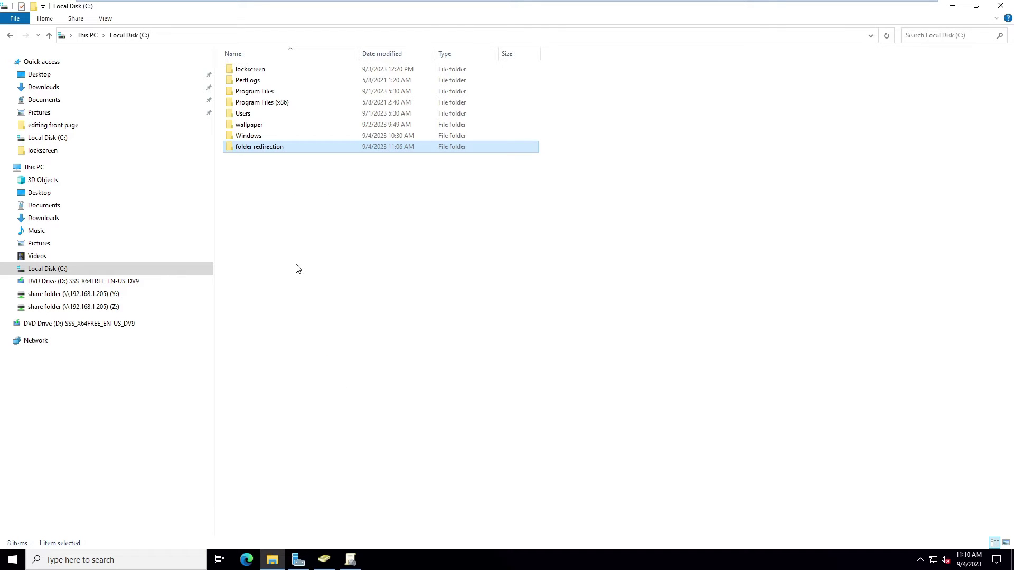
# Hide File Explorer and bring Group Policy Management back to the front.
pyautogui.moveTo(828, 4)
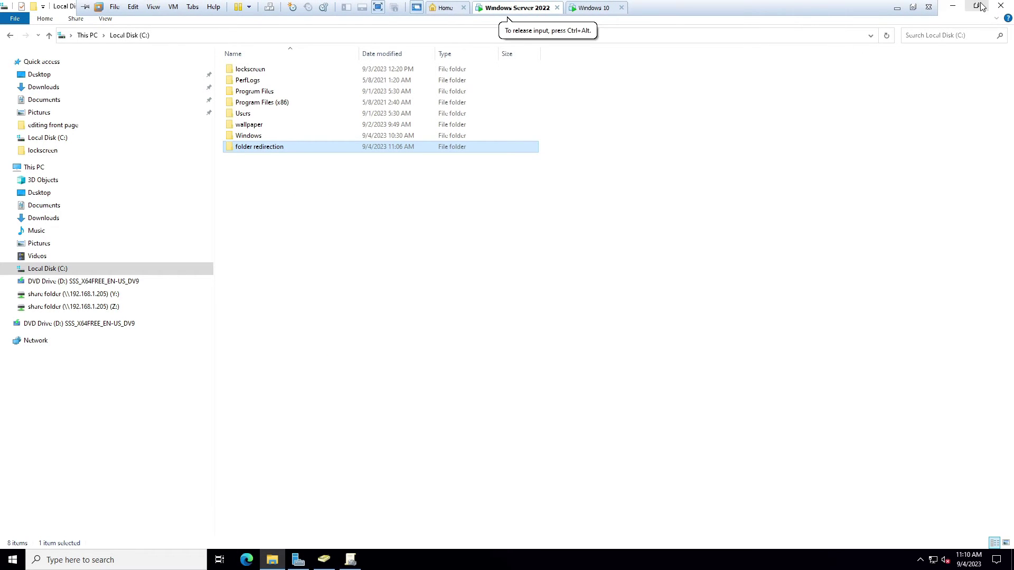
pyautogui.click(977, 6)
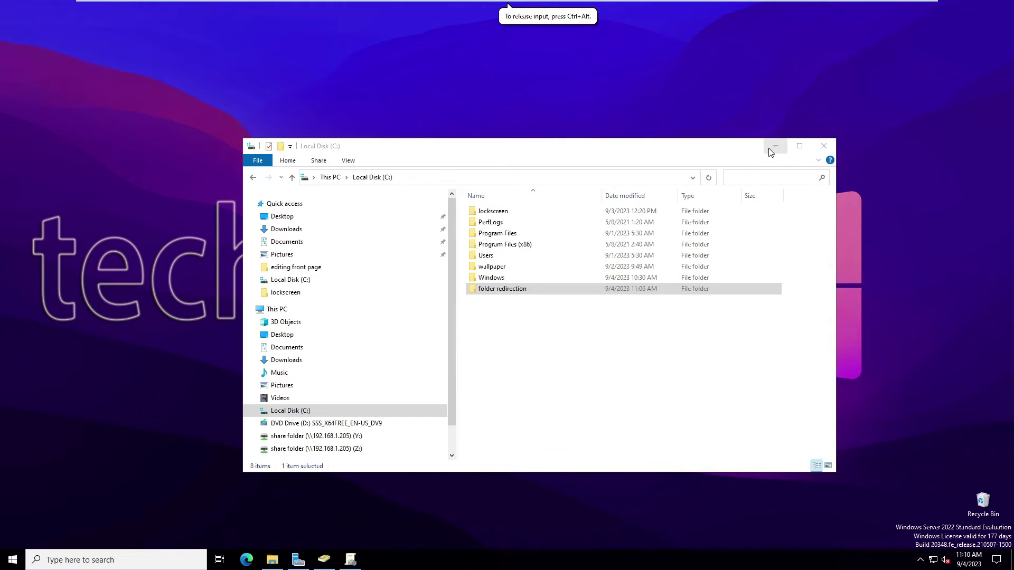
pyautogui.click(771, 150)
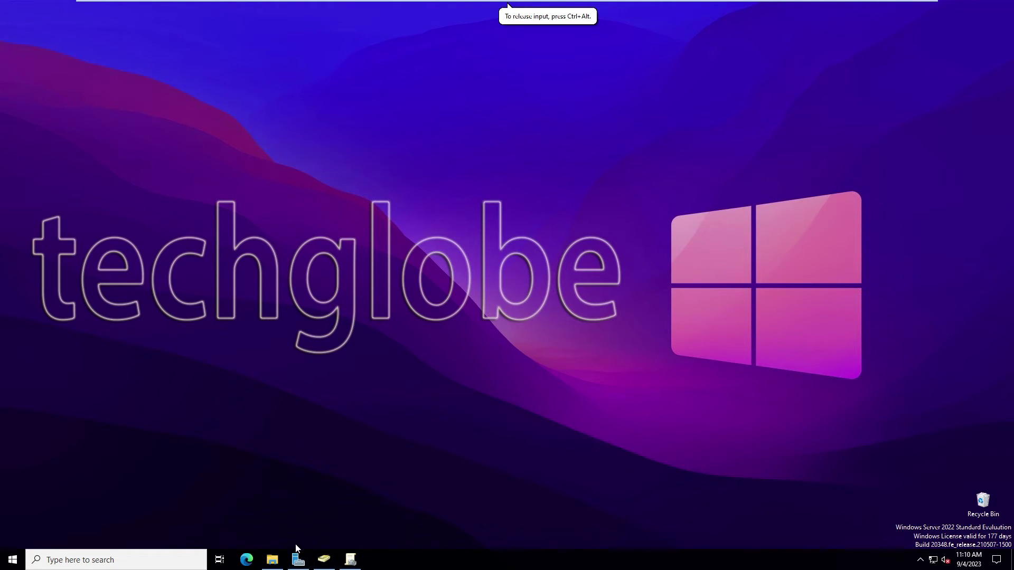
pyautogui.click(352, 561)
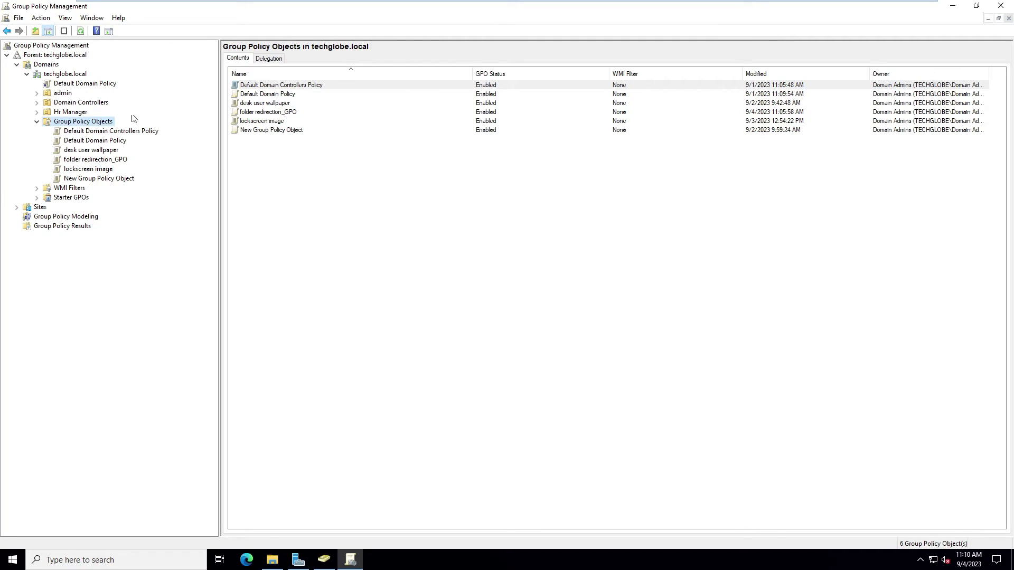
# Link the existing folder redirection_GPO to the Hr Manager OU and open it in the editor.
pyautogui.click(49, 114)
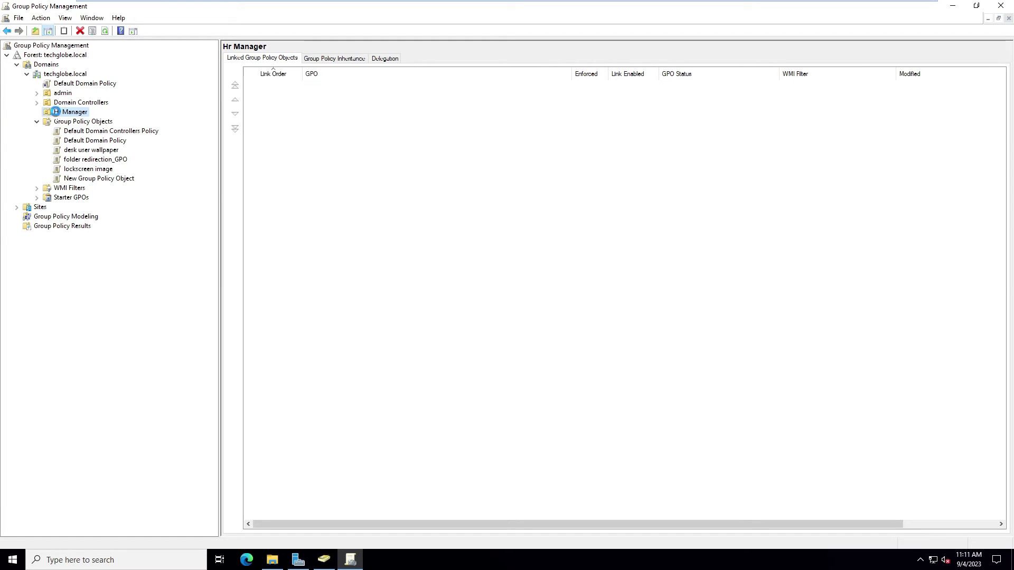
pyautogui.rightClick(57, 113)
pyautogui.click(110, 132)
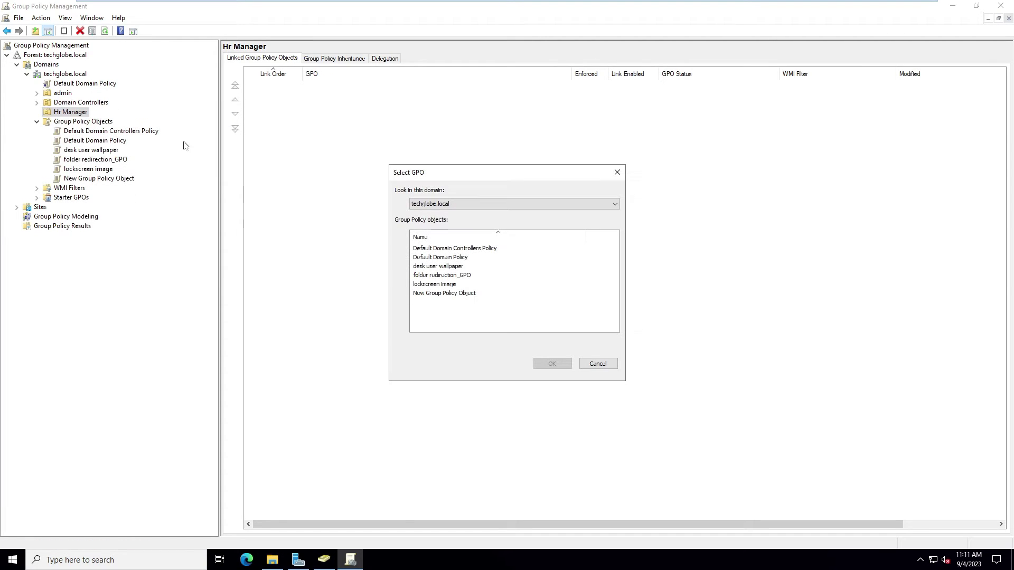
pyautogui.click(433, 277)
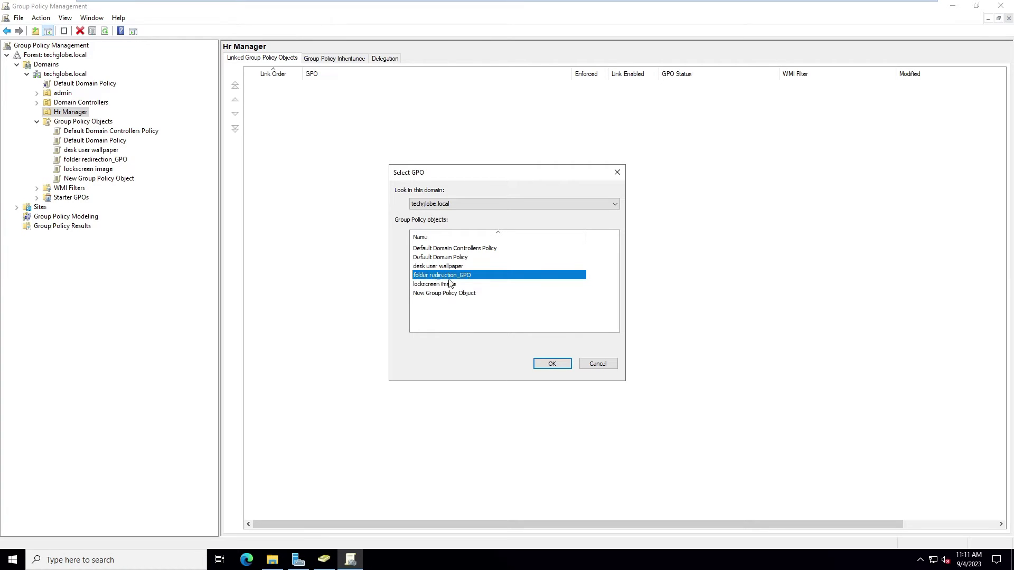
pyautogui.click(557, 369)
pyautogui.click(89, 122)
pyautogui.press('Return')
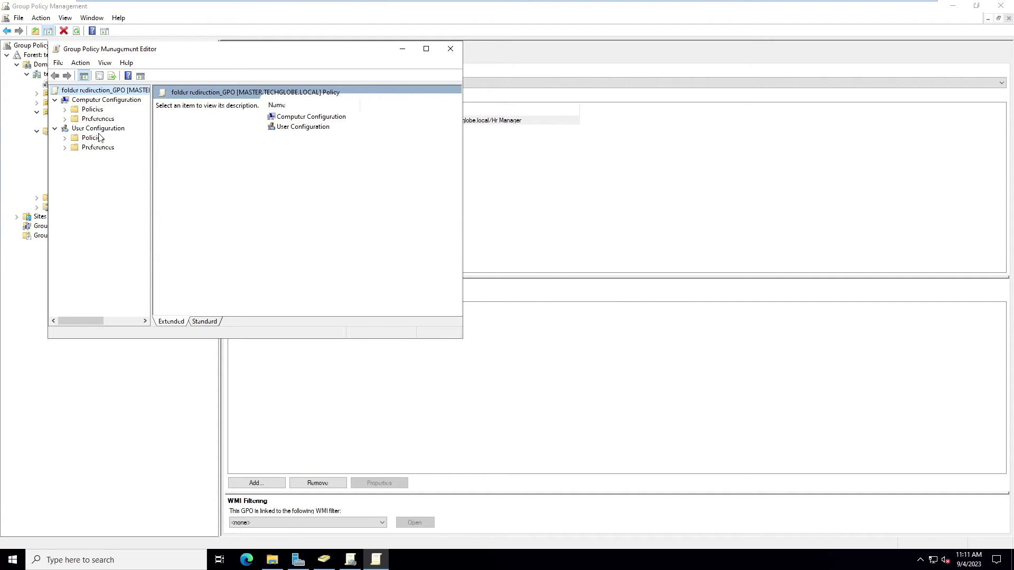
# Expand User Configuration Policies > Windows Settings > Folder Redirection and open Desktop's Properties.
pyautogui.click(65, 138)
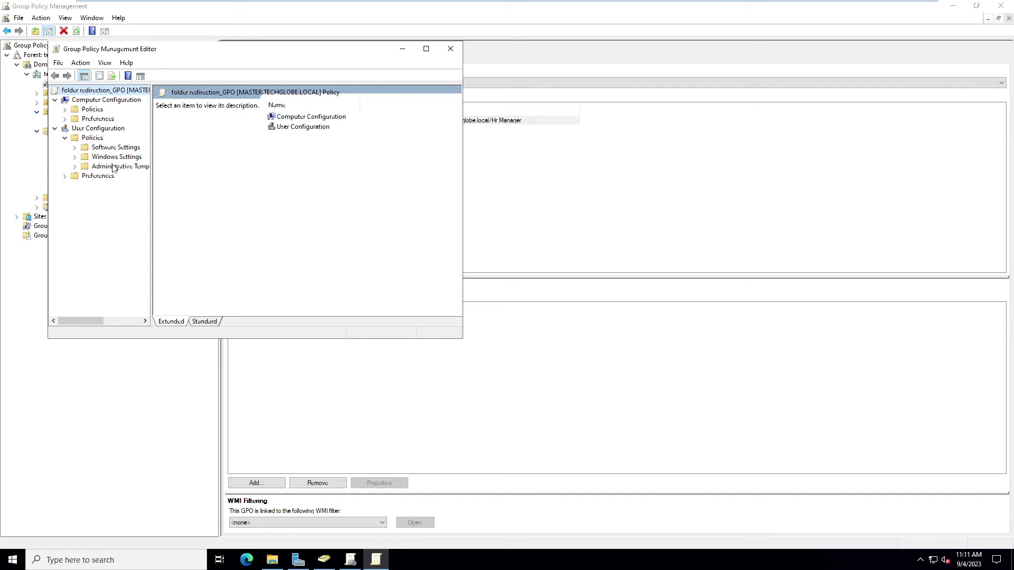
pyautogui.click(74, 157)
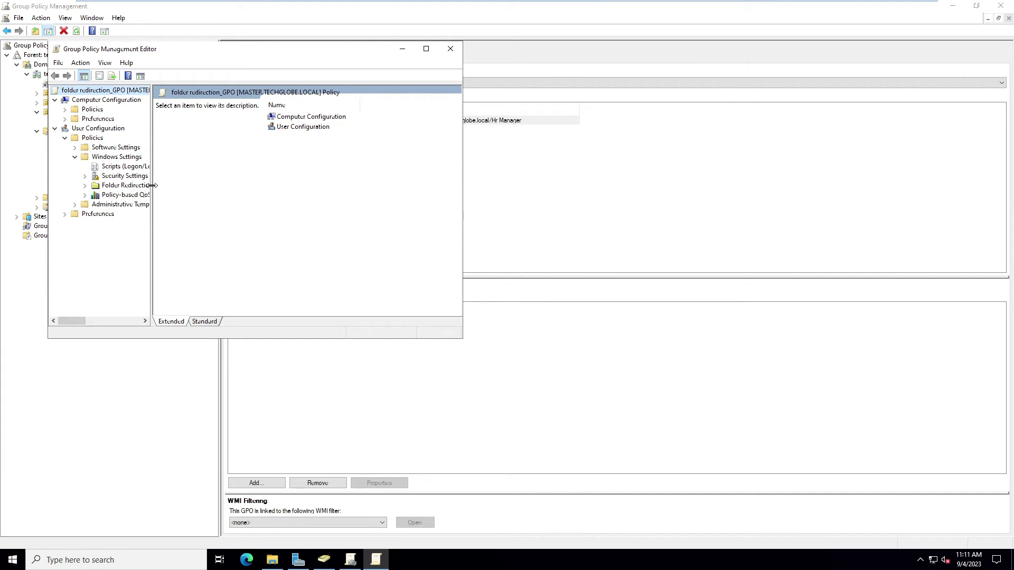
pyautogui.moveTo(292, 206); pyautogui.dragTo(339, 206)
pyautogui.click(85, 185)
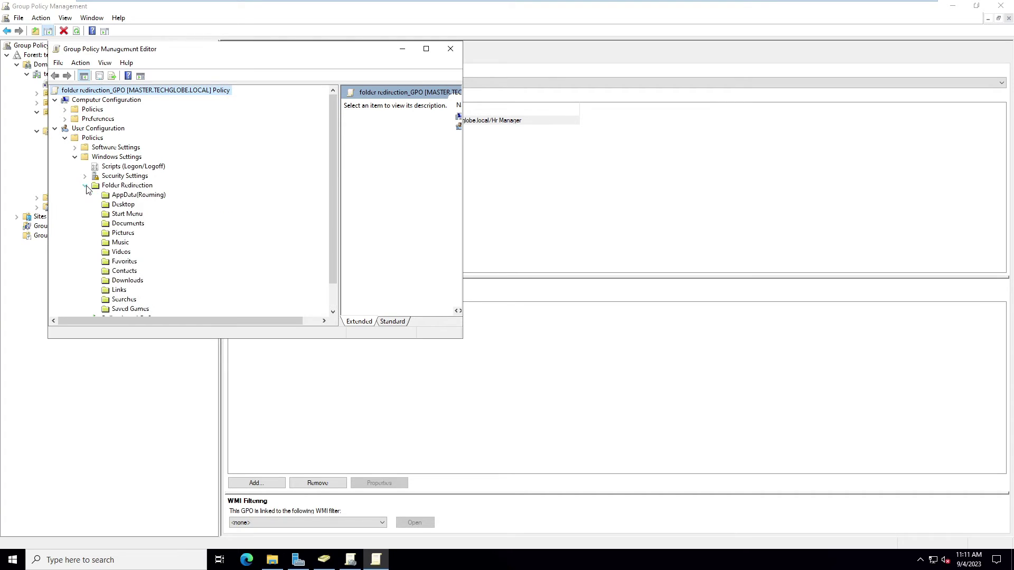
pyautogui.moveTo(461, 201); pyautogui.dragTo(691, 256)
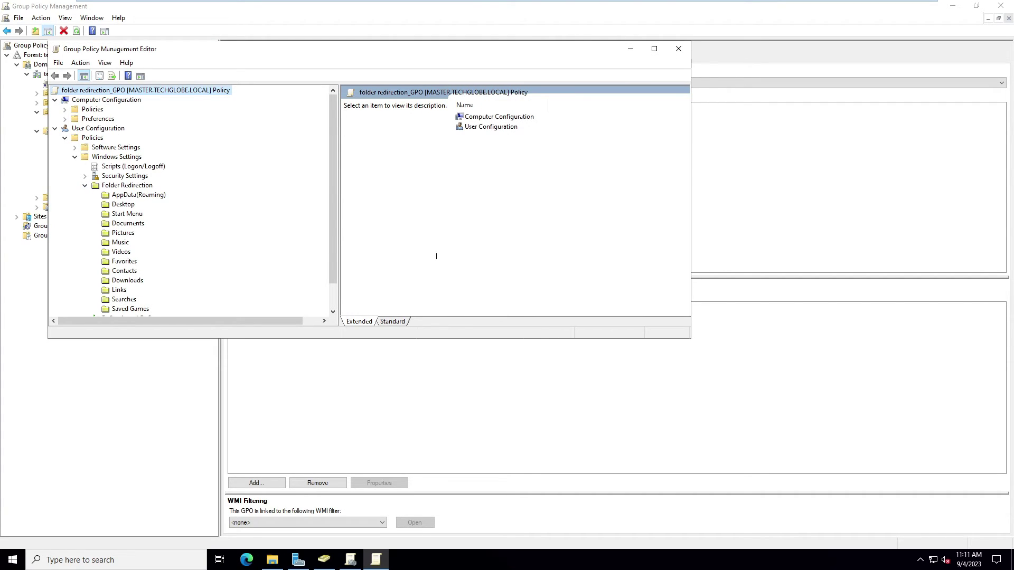
pyautogui.click(123, 204)
pyautogui.rightClick(122, 206)
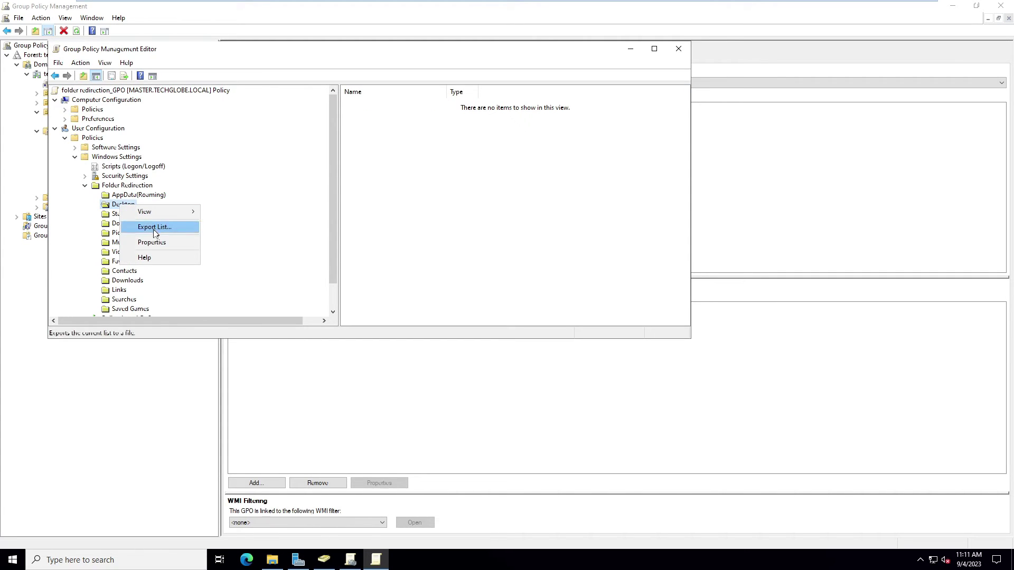
pyautogui.click(151, 242)
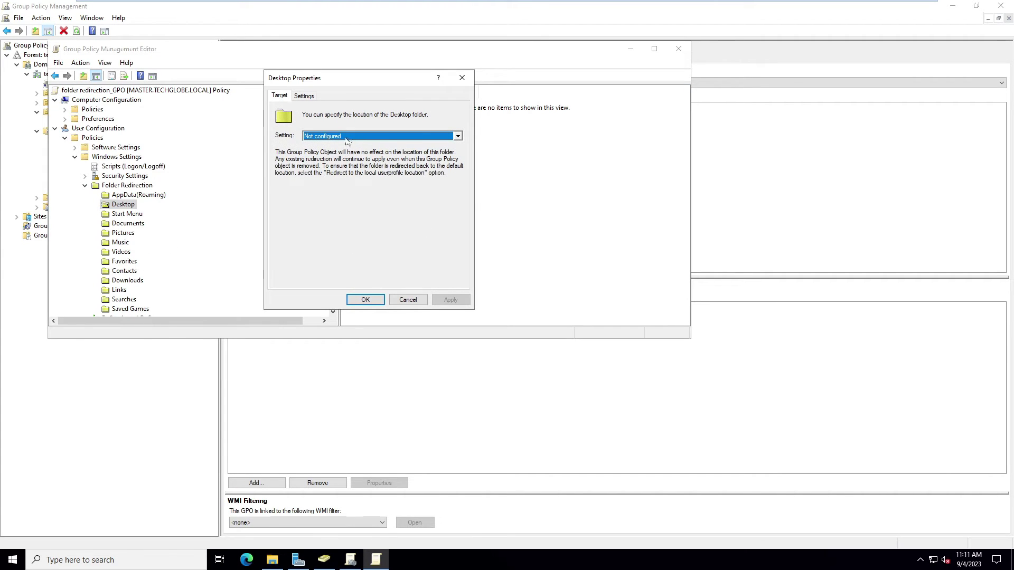
# Set Desktop's setting to 'Basic - Redirect everyone's folder to the same location'.
pyautogui.click(328, 139)
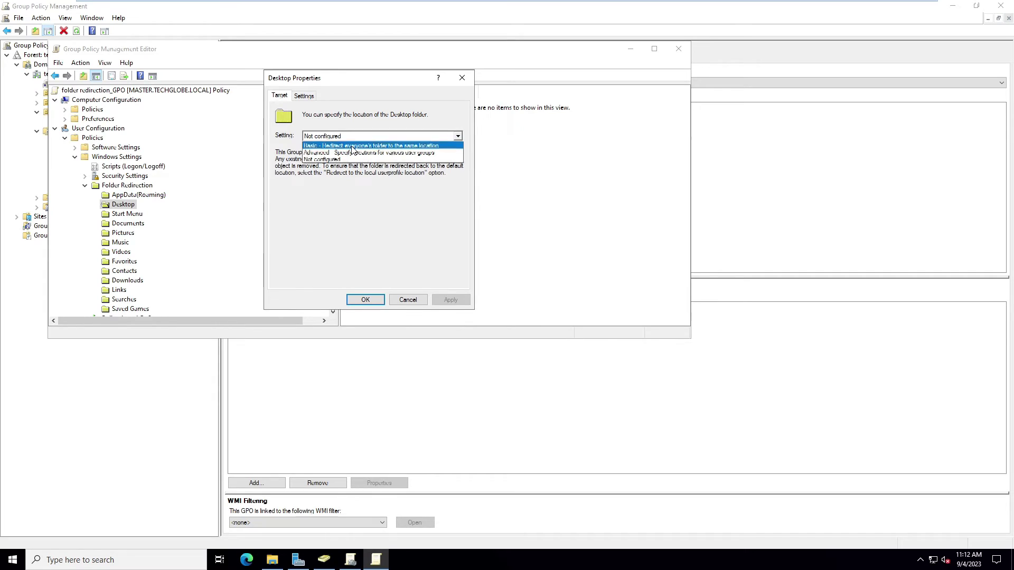
pyautogui.click(352, 146)
pyautogui.click(318, 227)
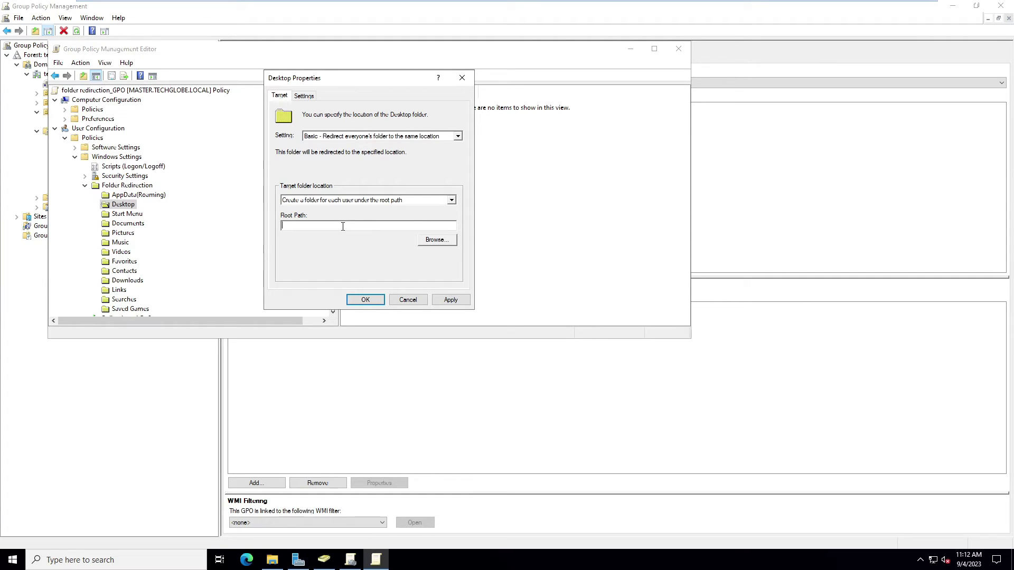
pyautogui.press('super+r')
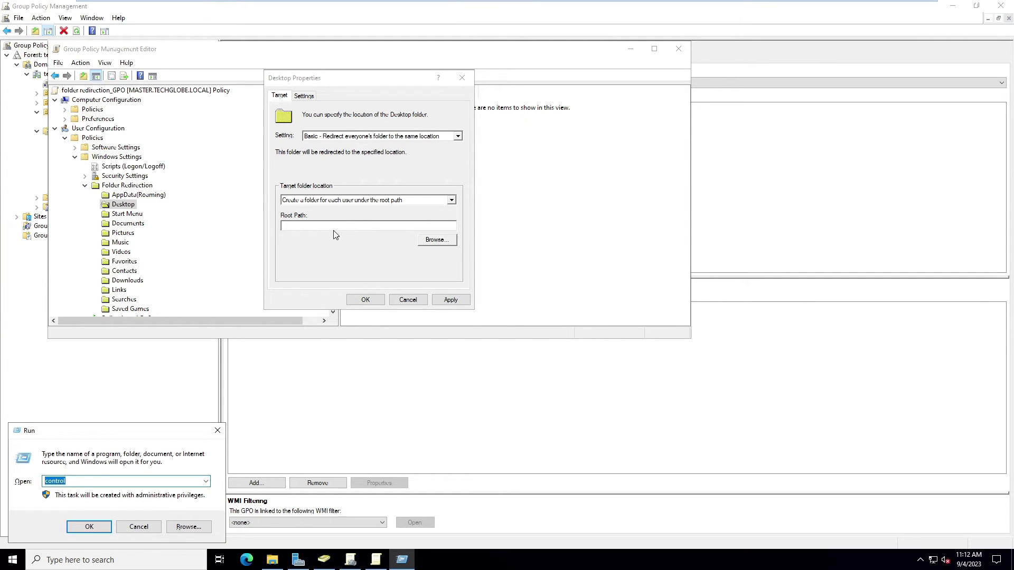
# Browse to \\master, open the folder redirection share and copy its network path.
pyautogui.write('\\\\')
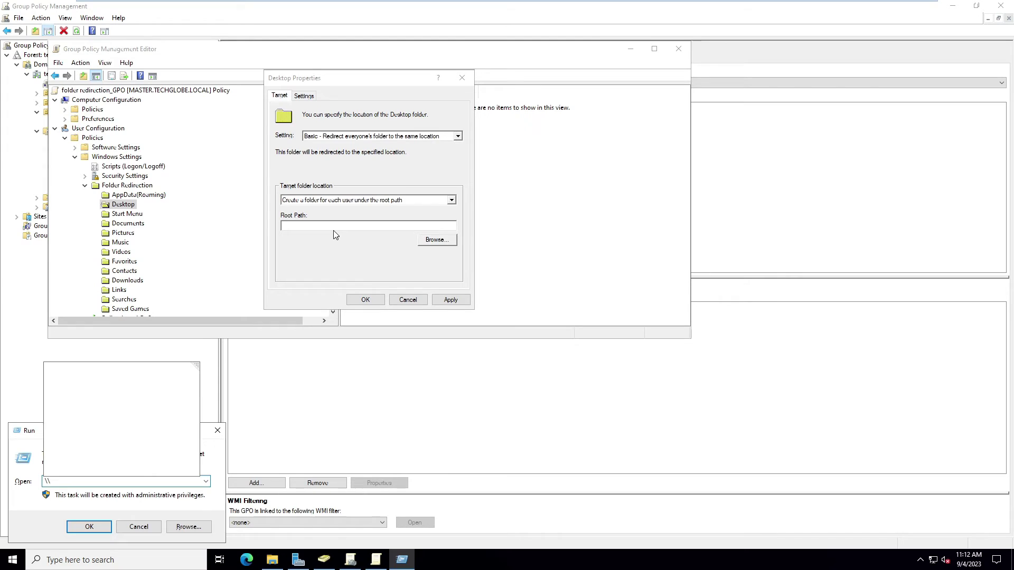
pyautogui.write('master')
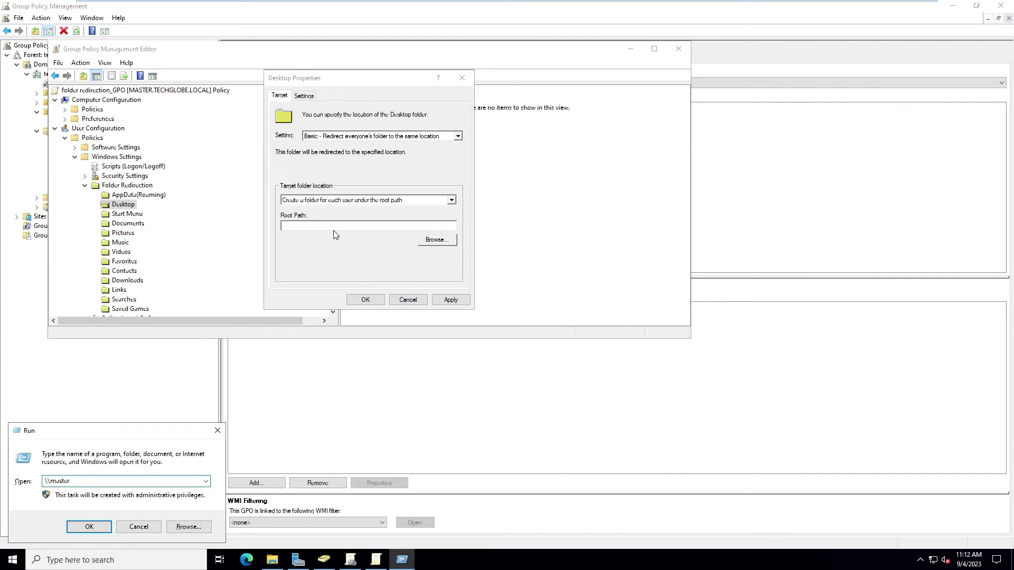
pyautogui.press('Return')
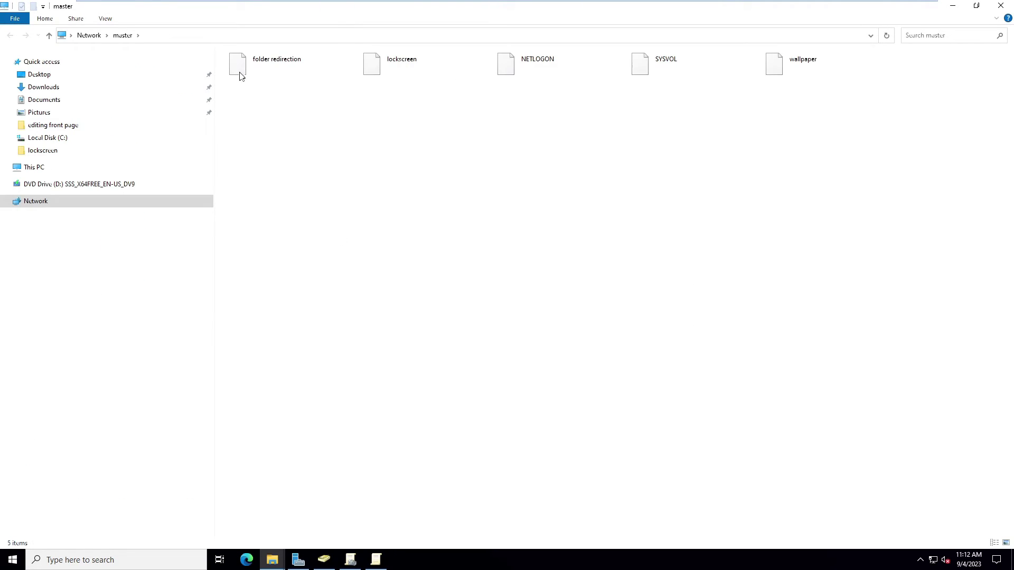
pyautogui.click(281, 64)
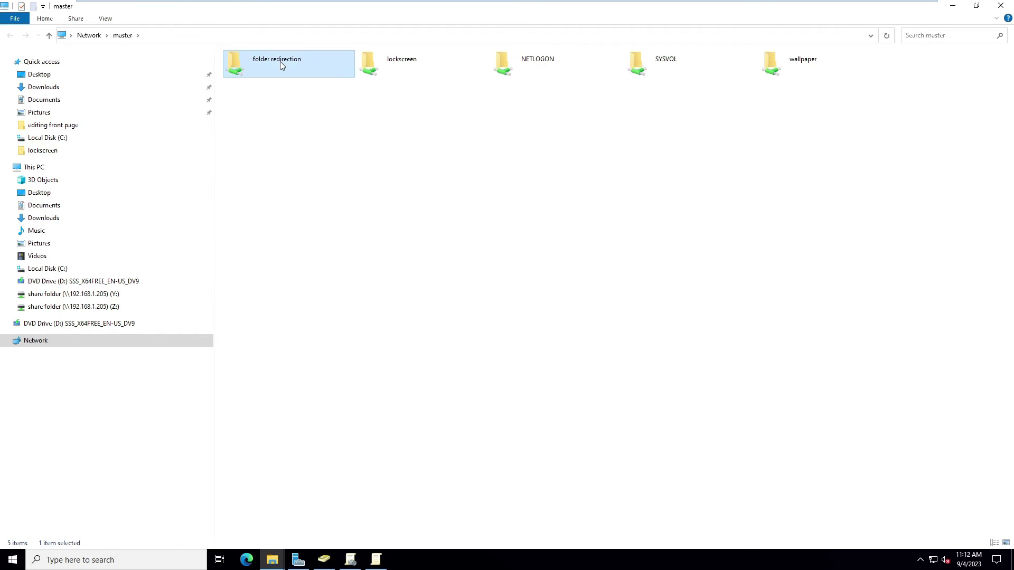
pyautogui.doubleClick(280, 62)
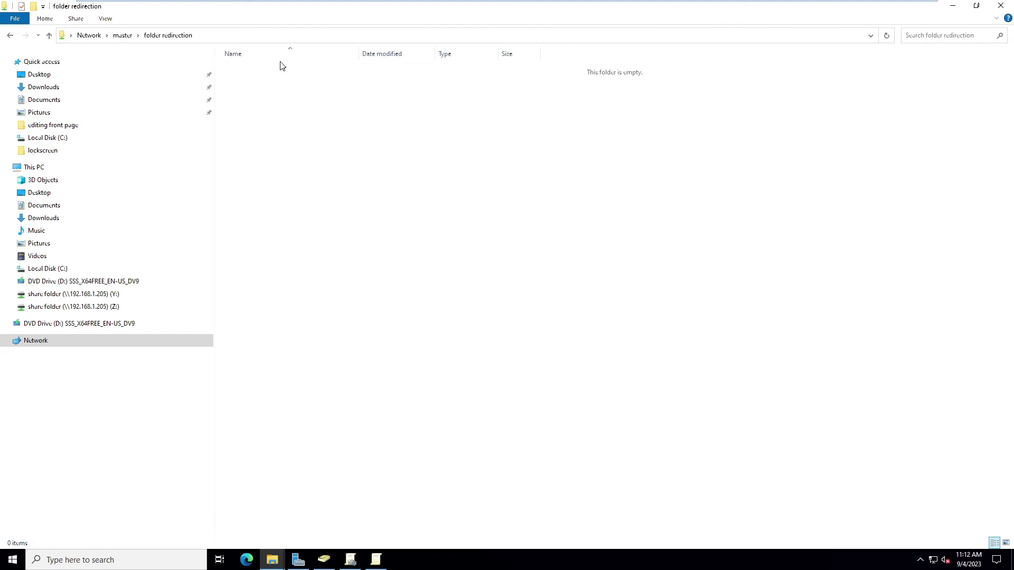
pyautogui.click(232, 36)
pyautogui.rightClick(119, 35)
pyautogui.click(136, 72)
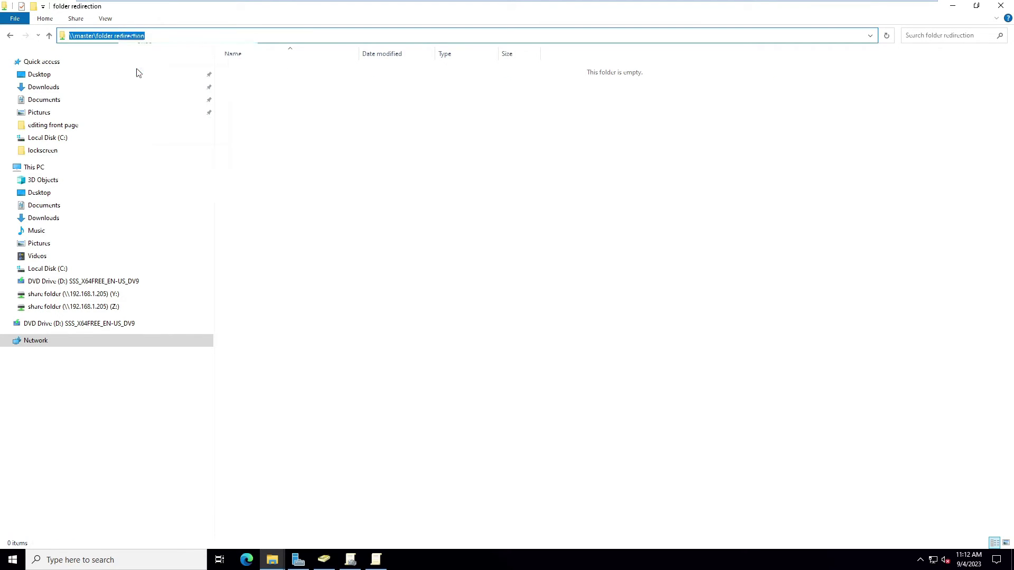
pyautogui.click(953, 5)
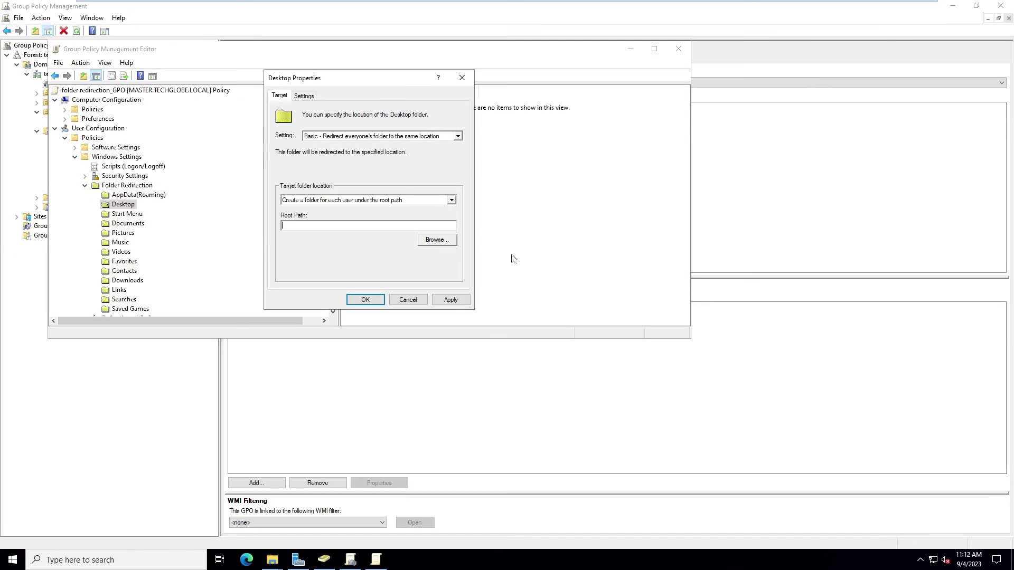
# Paste \\master\folder redirection as Desktop's root path and accept the compatibility warning.
pyautogui.rightClick(331, 229)
pyautogui.click(343, 264)
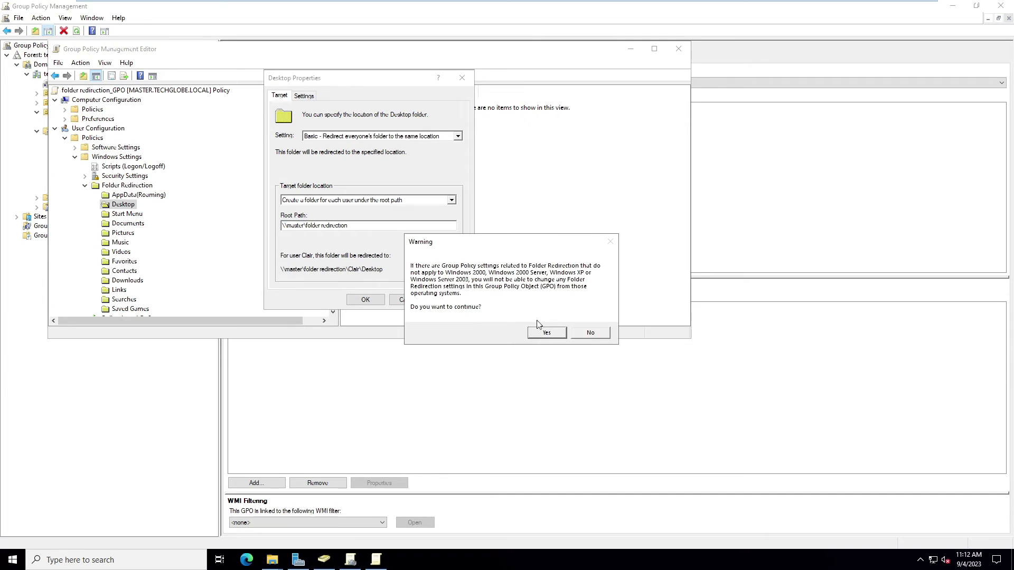
pyautogui.click(545, 332)
pyautogui.click(368, 299)
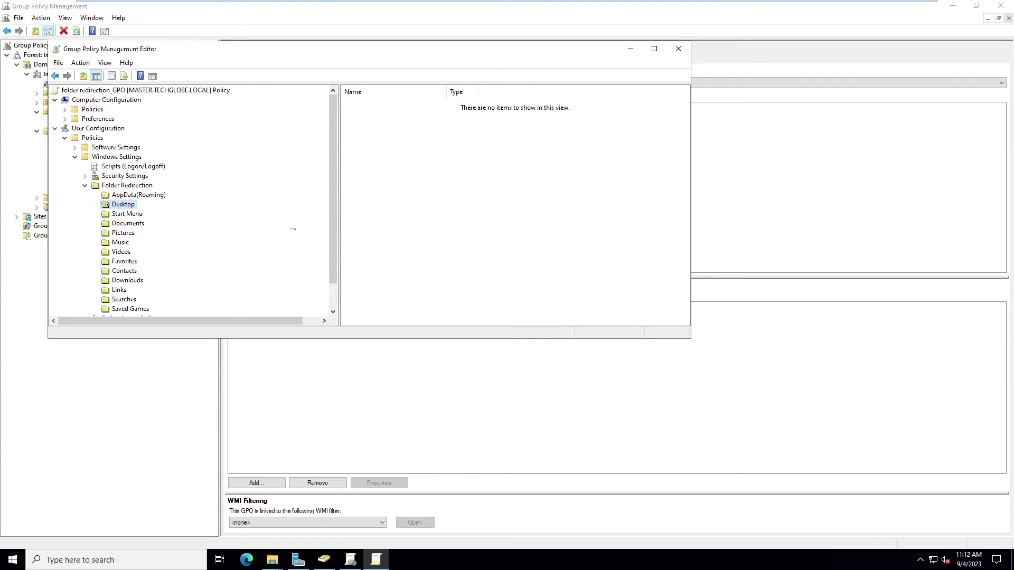
pyautogui.rightClick(116, 234)
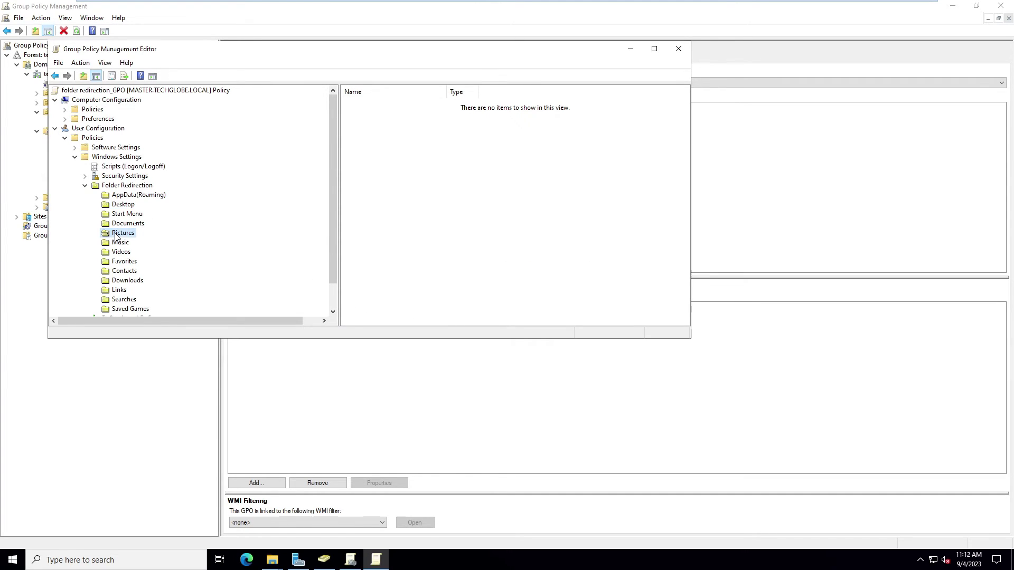
# Set Pictures to Basic redirection with root path \\master\folder redirection, accepting the warning.
pyautogui.click(150, 272)
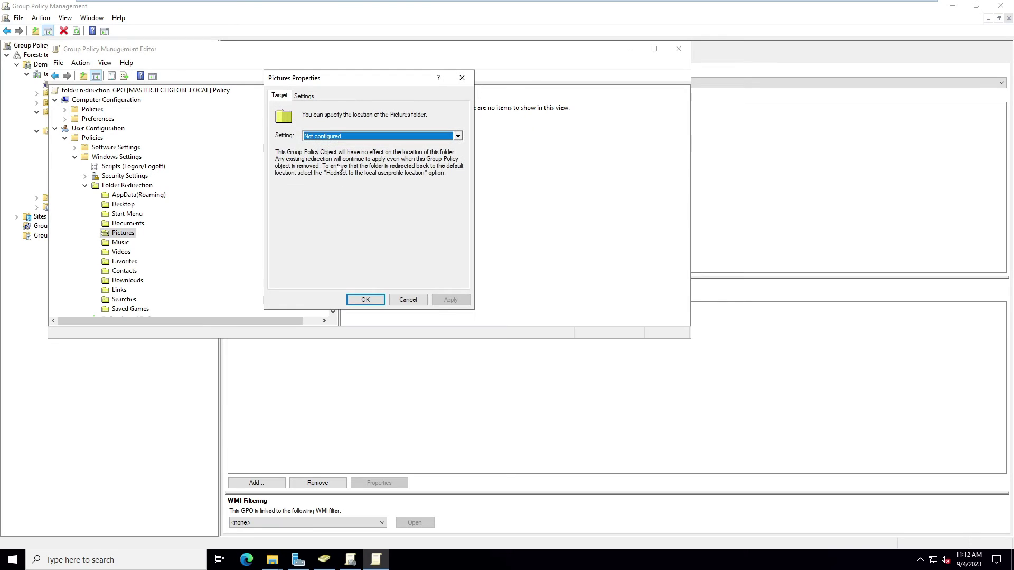
pyautogui.click(327, 137)
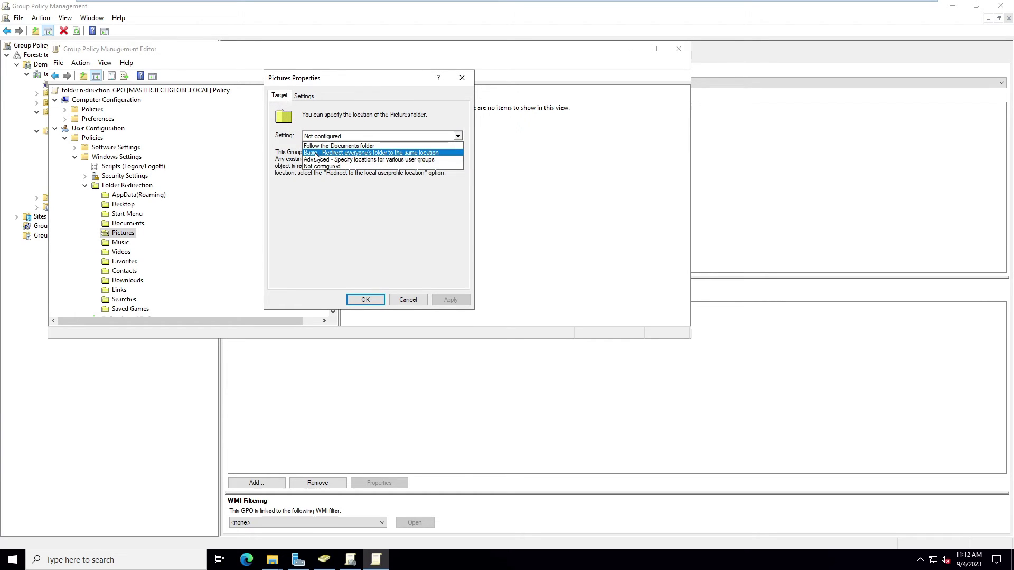
pyautogui.click(315, 153)
pyautogui.click(330, 228)
pyautogui.hotkey('ctrl', 'v')
pyautogui.click(365, 299)
pyautogui.click(546, 332)
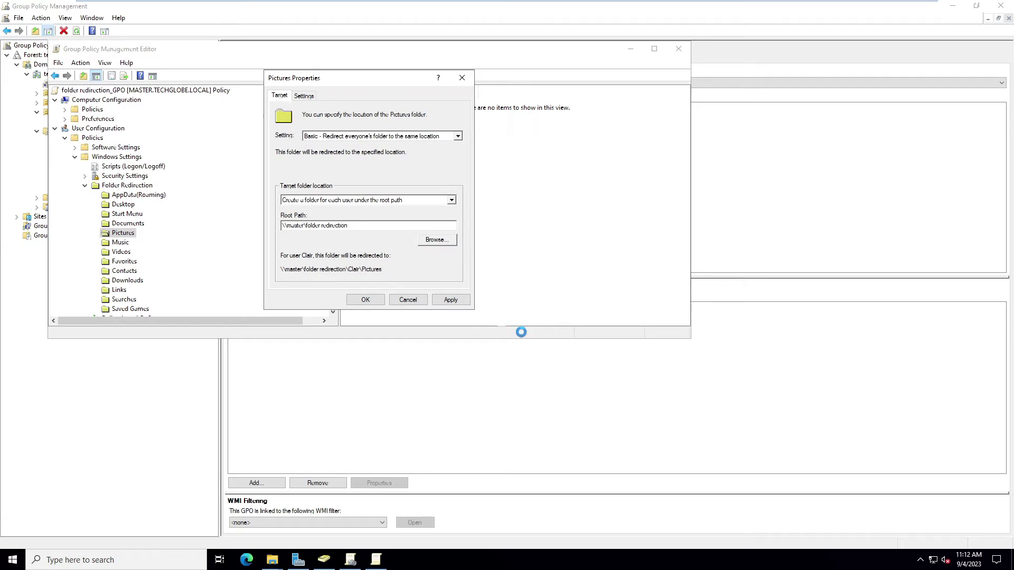
# Set Music to Basic redirection with root path \\master\folder redirection, accepting the warning.
pyautogui.rightClick(117, 243)
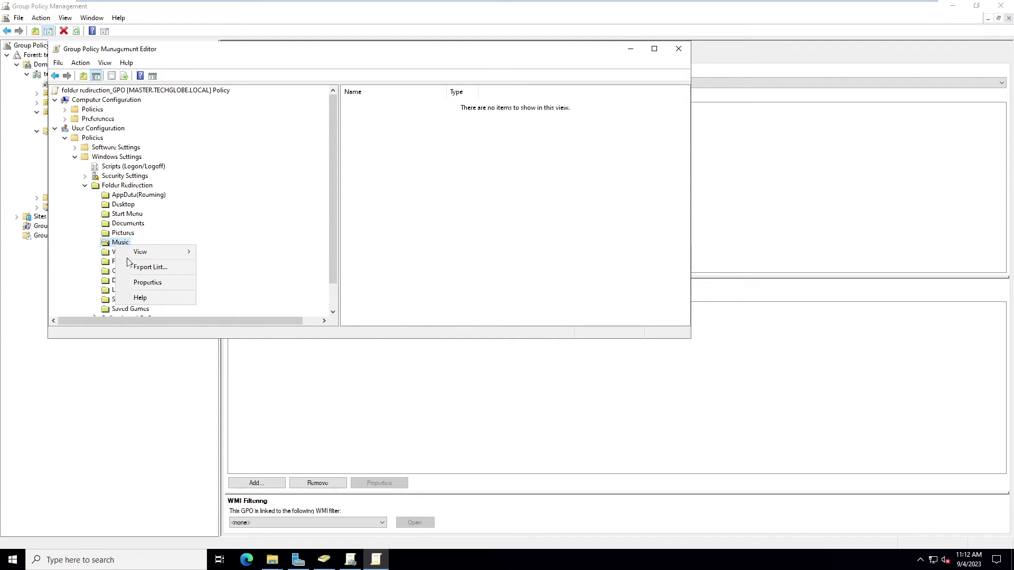
pyautogui.click(148, 285)
pyautogui.click(365, 136)
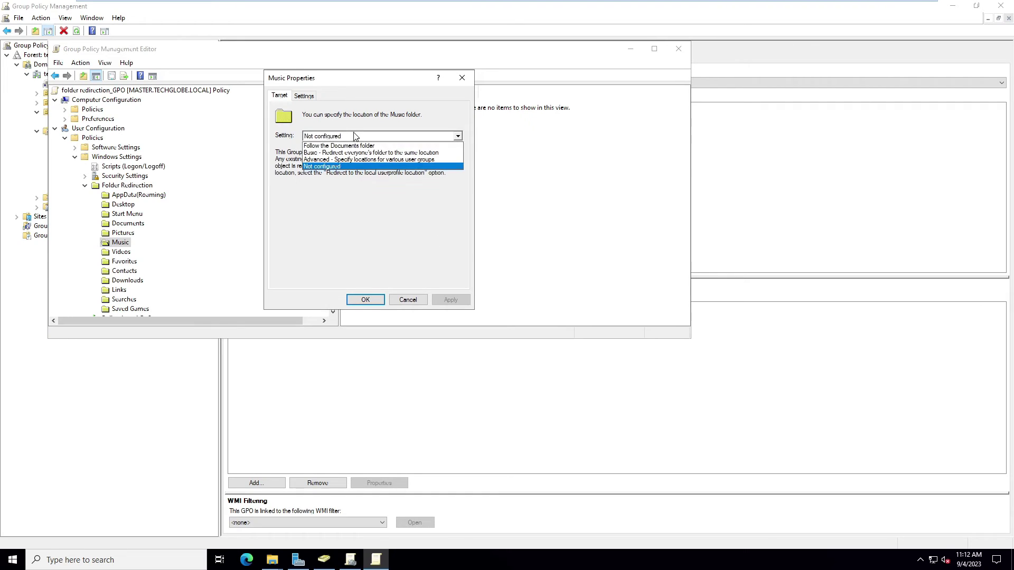
pyautogui.click(322, 152)
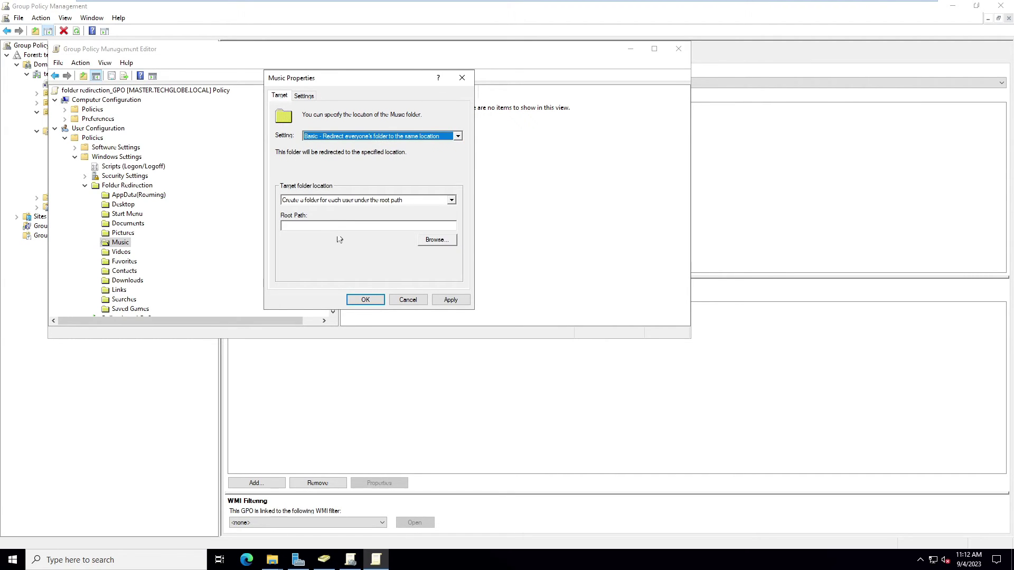
pyautogui.click(325, 225)
pyautogui.hotkey('ctrl', 'v')
pyautogui.click(359, 299)
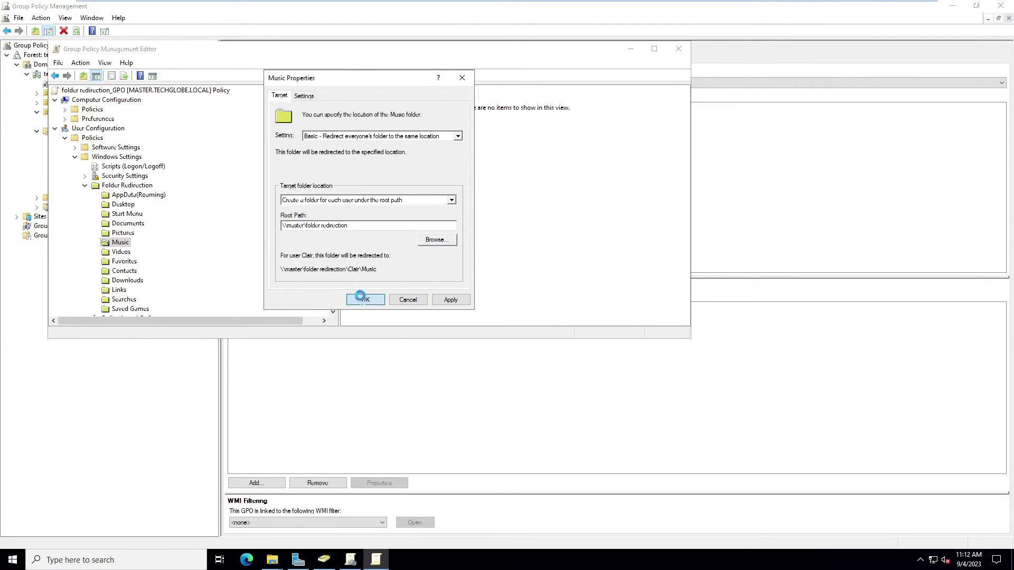
pyautogui.click(544, 333)
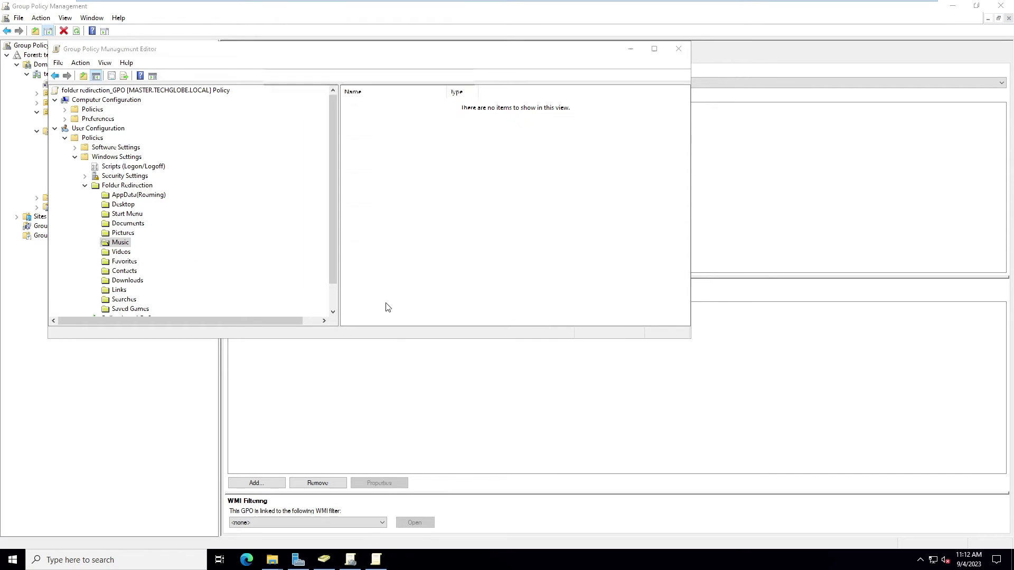
# Give Downloads the same Basic redirection to the share, then minimize the editor.
pyautogui.rightClick(122, 283)
pyautogui.click(152, 287)
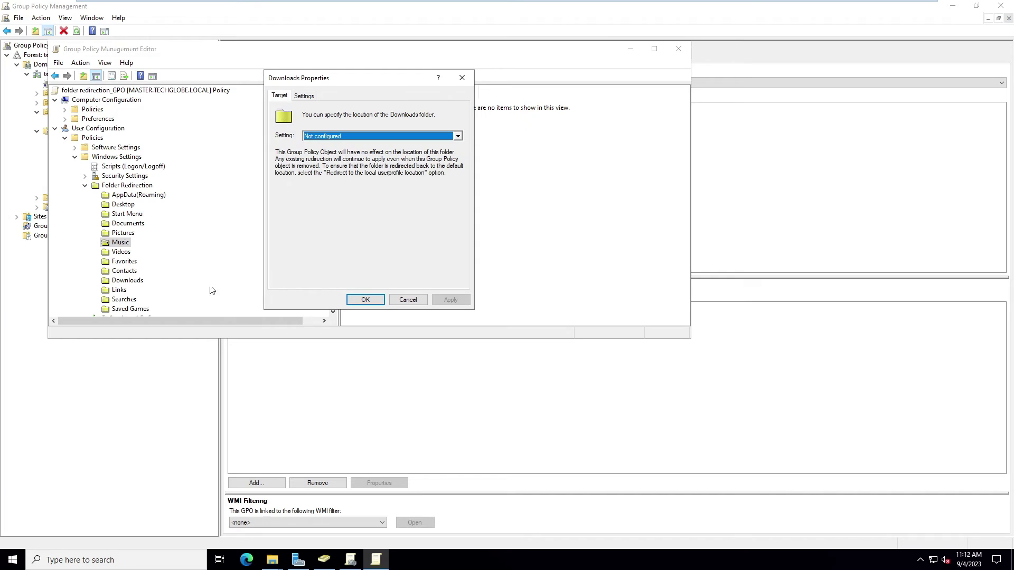
pyautogui.click(327, 137)
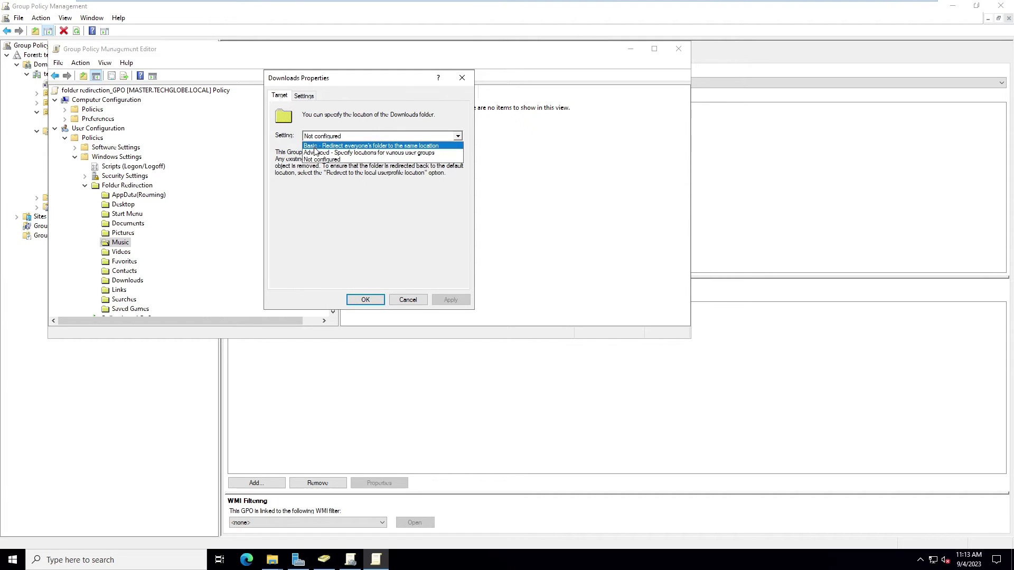
pyautogui.click(316, 146)
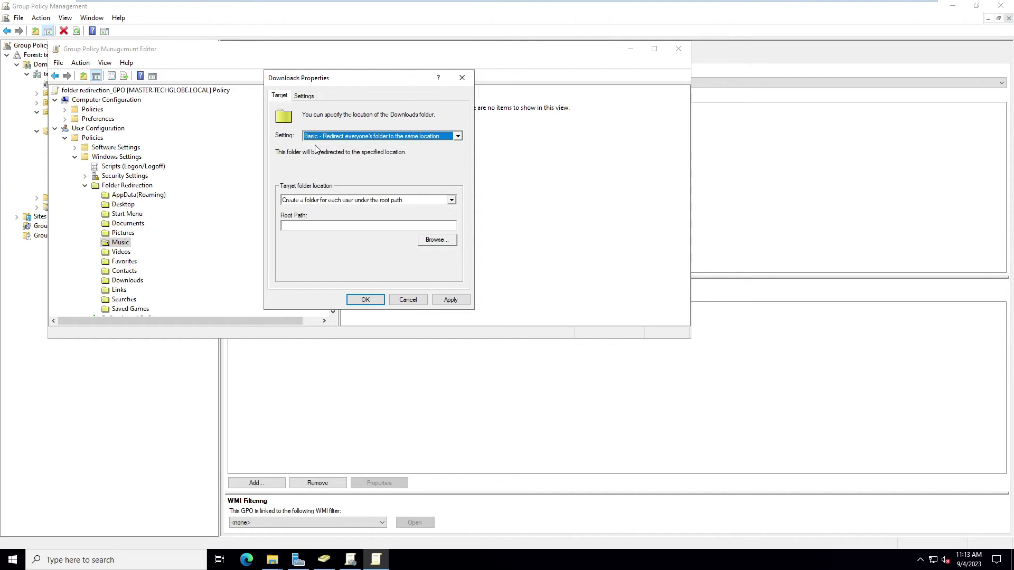
pyautogui.click(303, 226)
pyautogui.hotkey('ctrl', 'v')
pyautogui.click(365, 299)
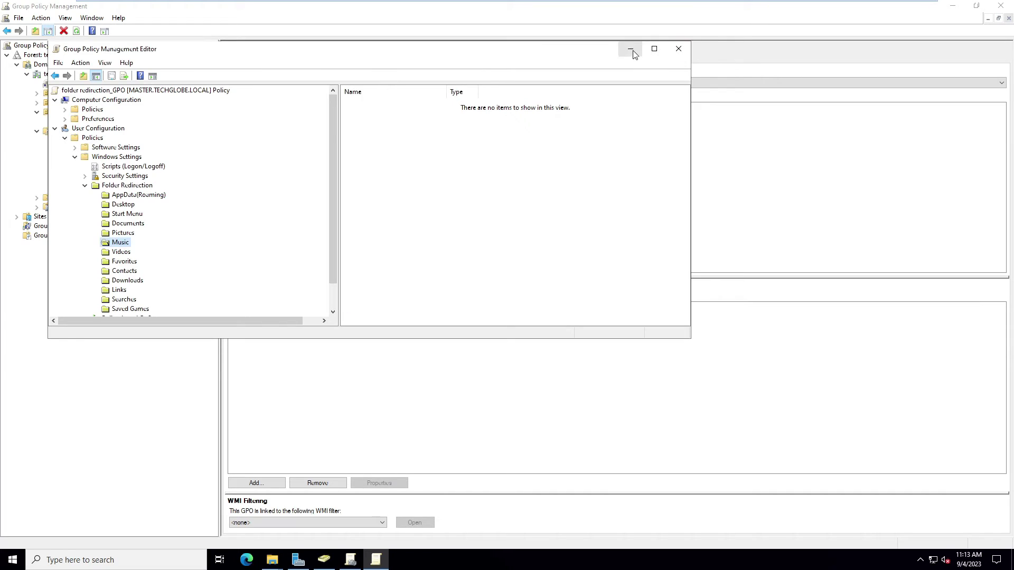
pyautogui.click(632, 51)
# Run gpupdate /force in Command Prompt to refresh both computer and user policies.
pyautogui.press('super+r')
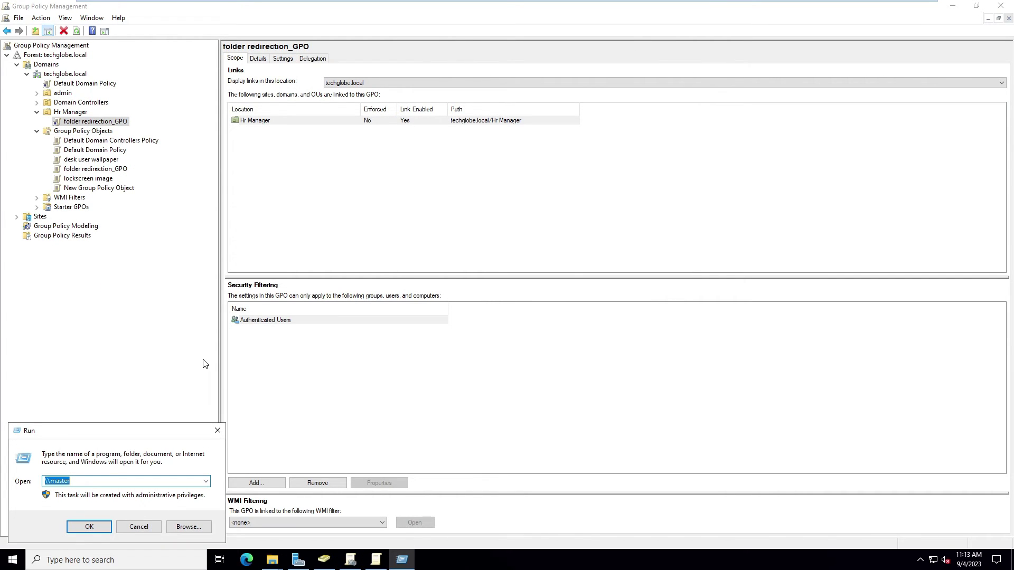
pyautogui.write('cmd')
pyautogui.press('Return')
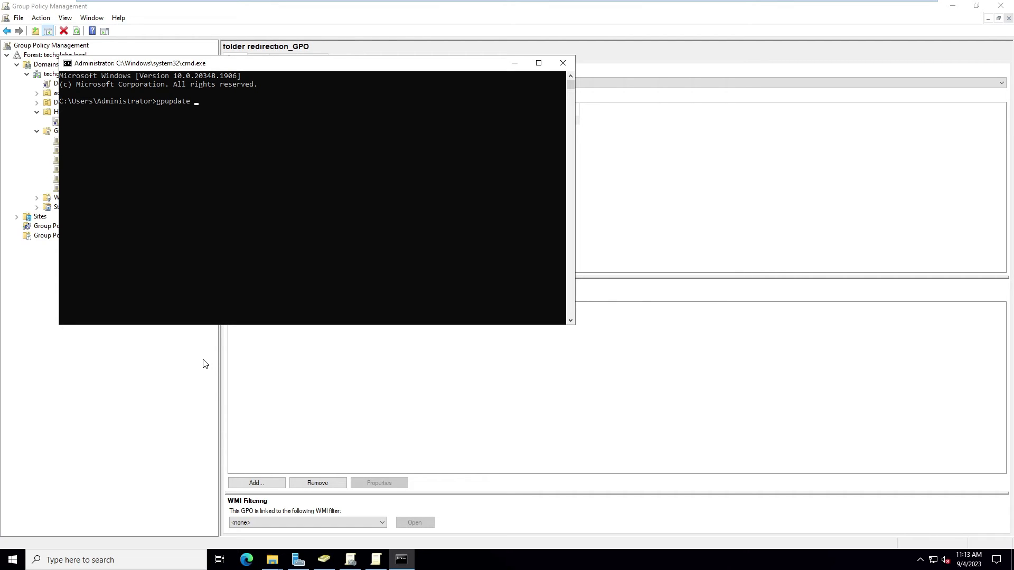
pyautogui.write('ce')
pyautogui.press('Return')
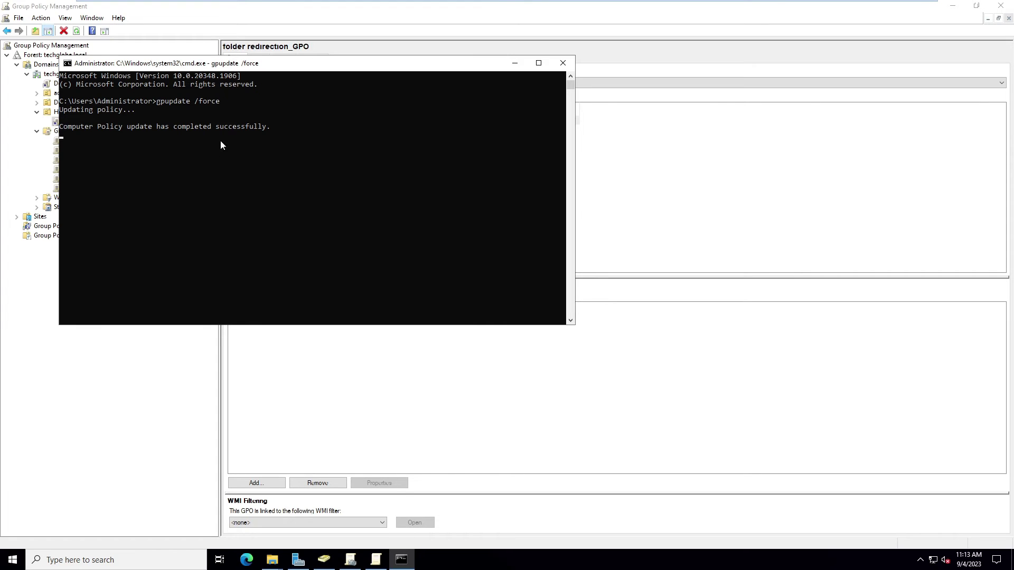
# On the Windows 10 VM, sign in through Other user with the domain account and its password.
pyautogui.moveTo(643, 4)
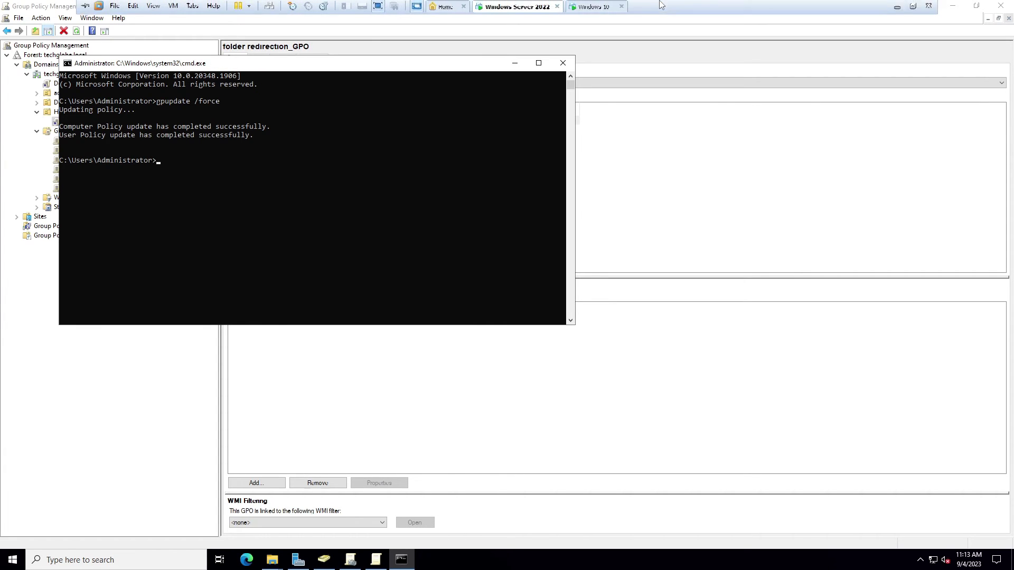
pyautogui.click(594, 7)
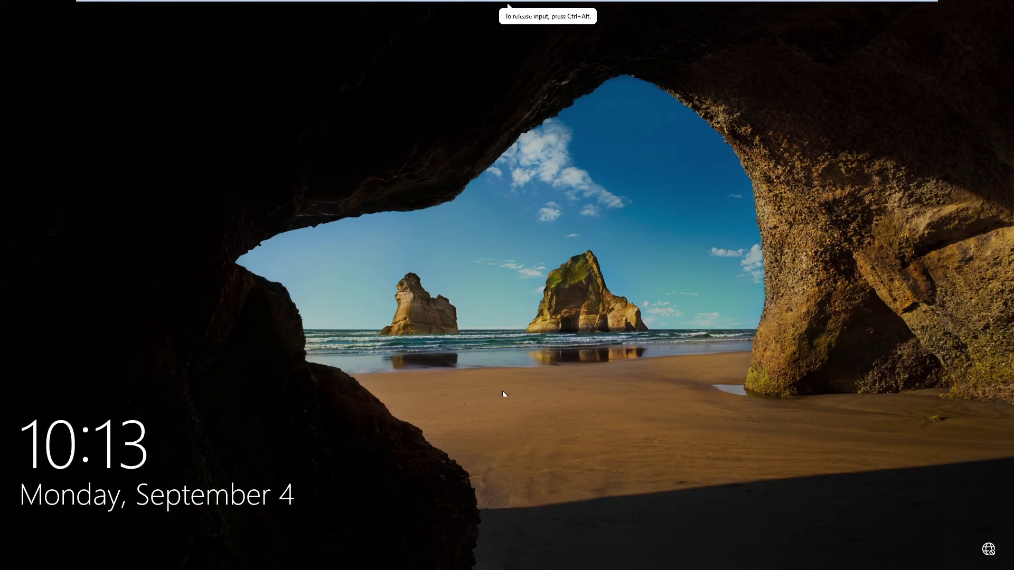
pyautogui.click(499, 429)
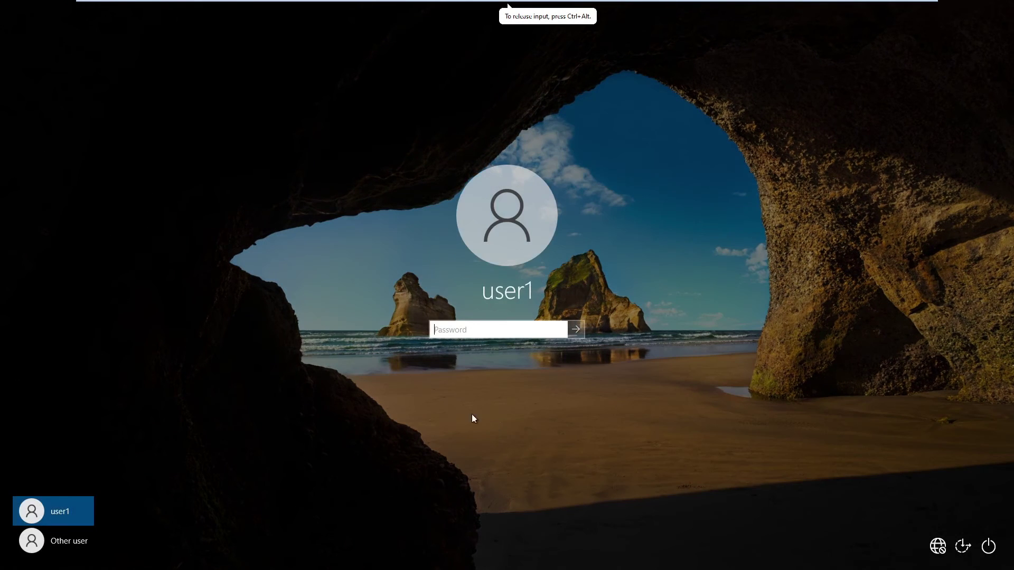
pyautogui.click(45, 551)
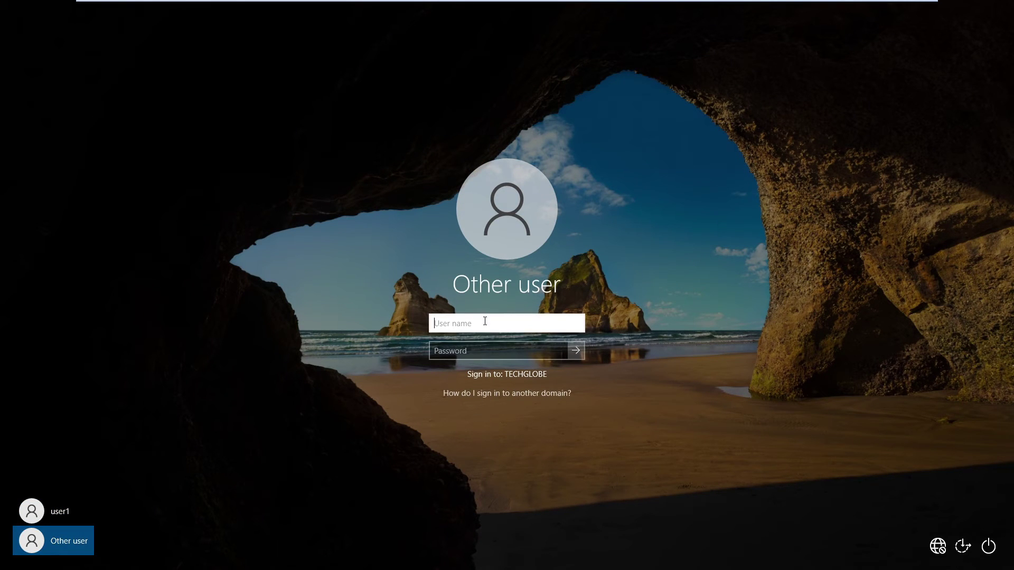
pyautogui.write('acc@')
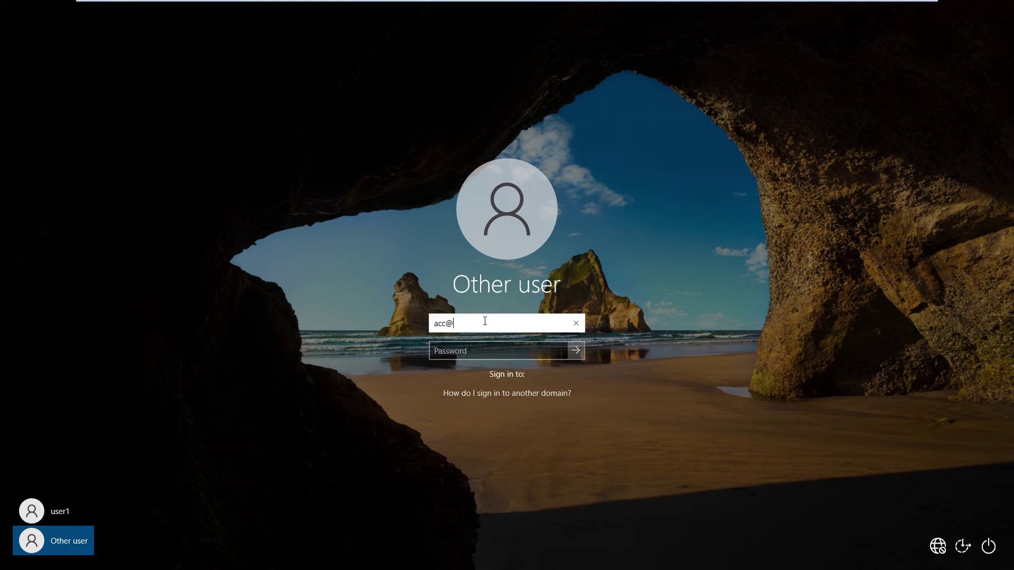
pyautogui.write('techglobe.local')
pyautogui.press('Tab')
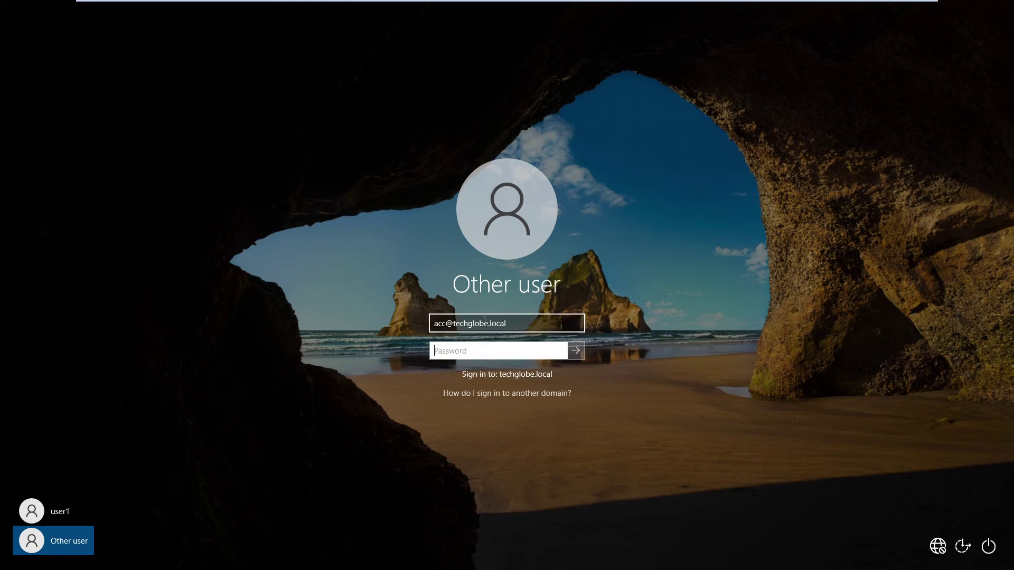
pyautogui.write('•••••••••')
pyautogui.press('Return')
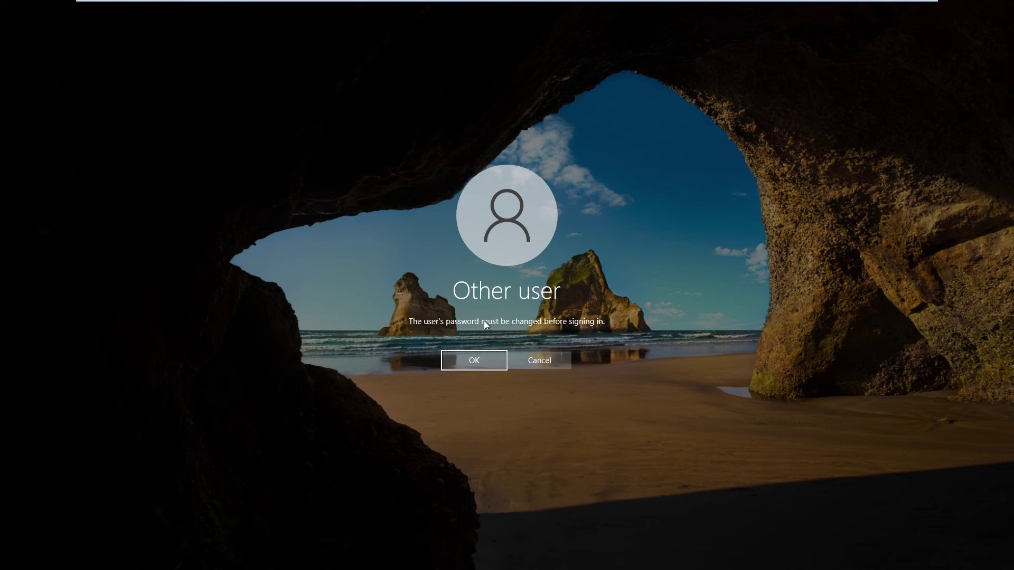
# Enter and confirm a new password for the domain user, then complete sign-in to the desktop.
pyautogui.click(473, 362)
pyautogui.write('••')
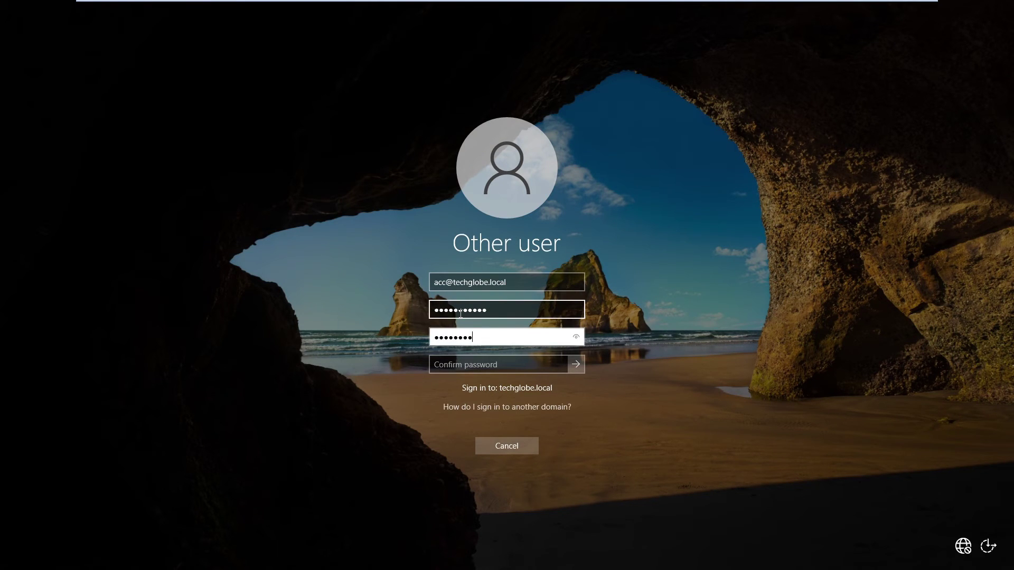
pyautogui.press('Tab')
pyautogui.write('•')
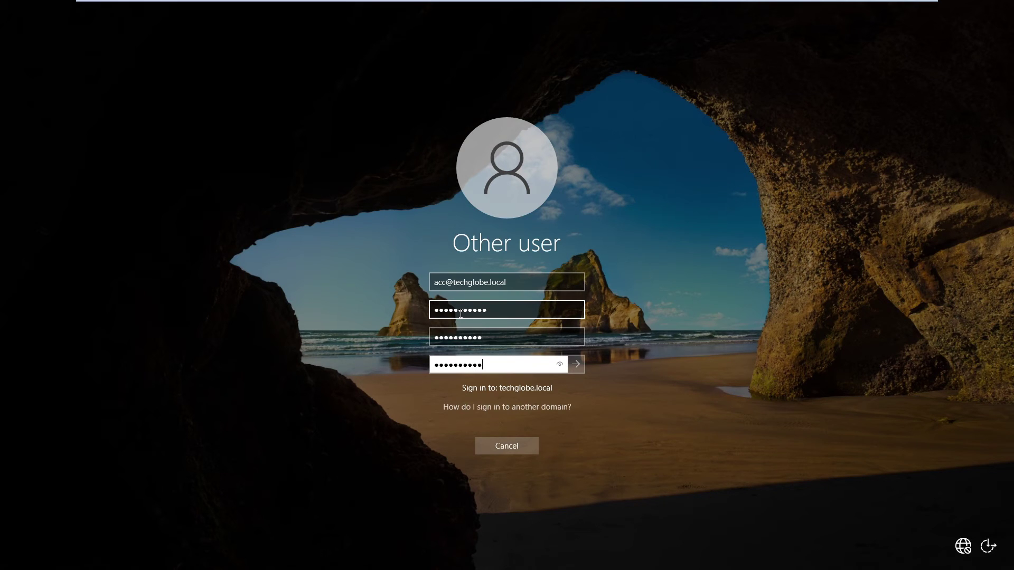
pyautogui.click(576, 364)
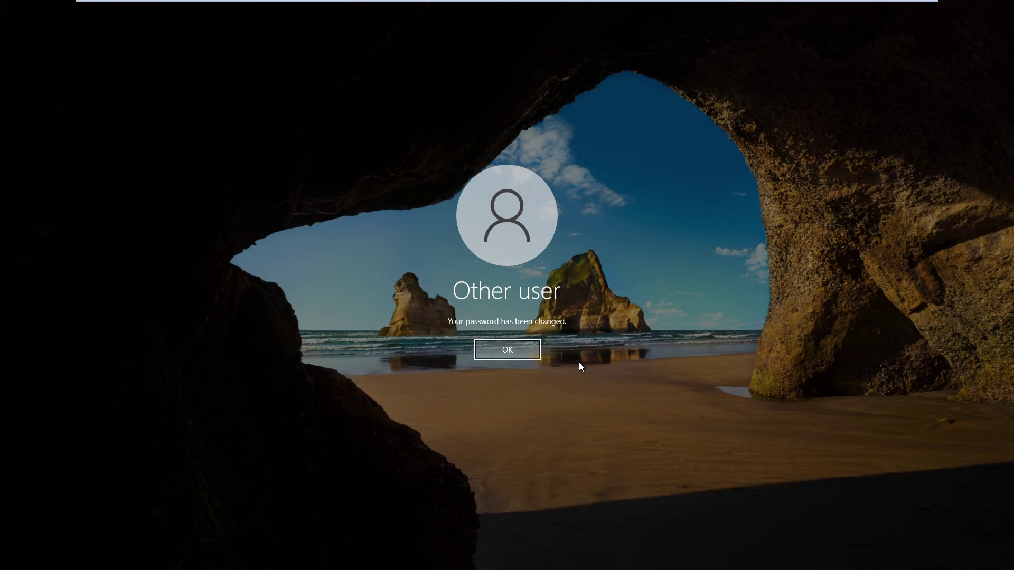
pyautogui.click(512, 347)
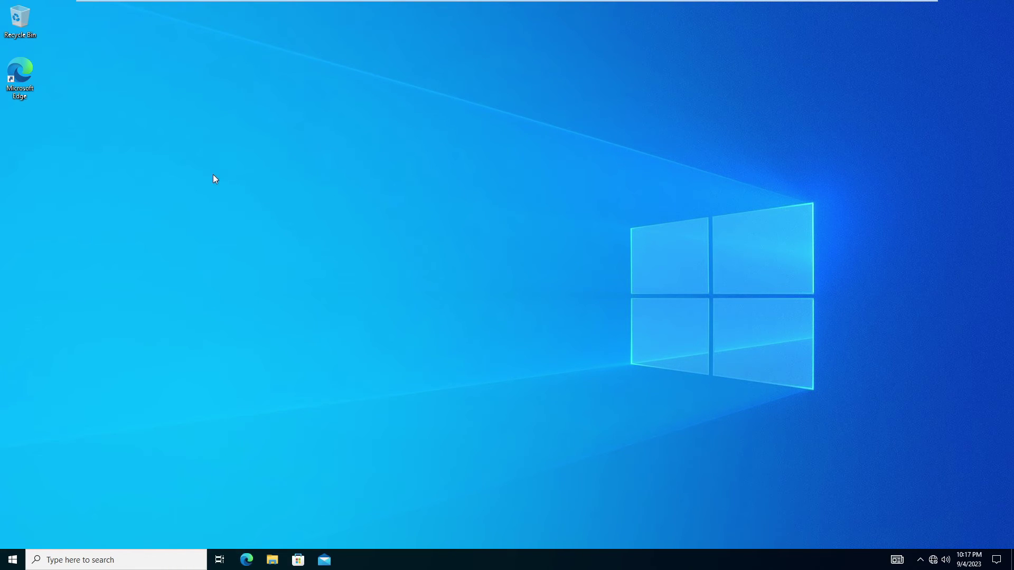
# Enable the Computer, User's Files, Network and Control Panel icons in Themes > Desktop icon settings, then minimize Settings.
pyautogui.rightClick(213, 175)
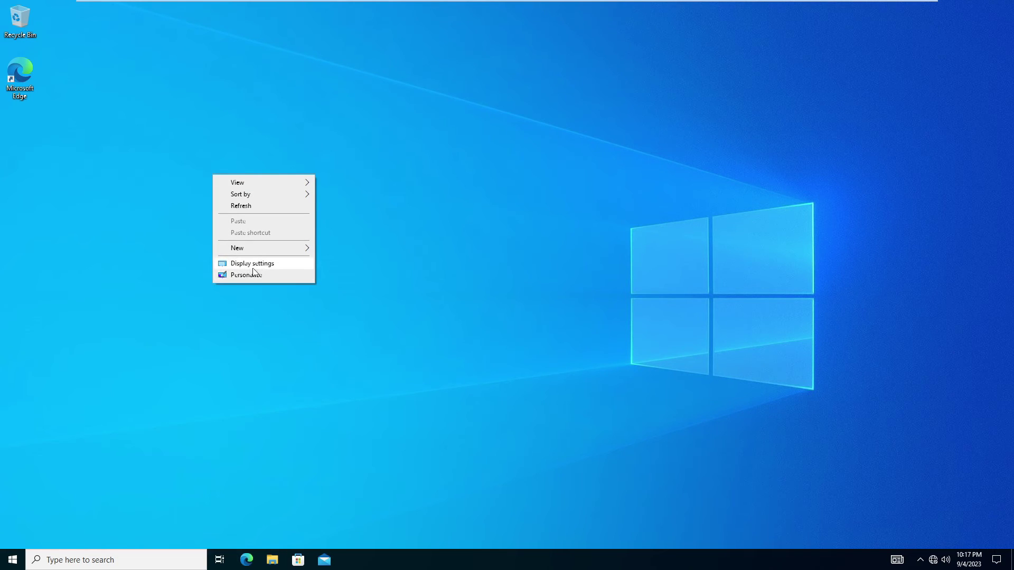
pyautogui.click(237, 276)
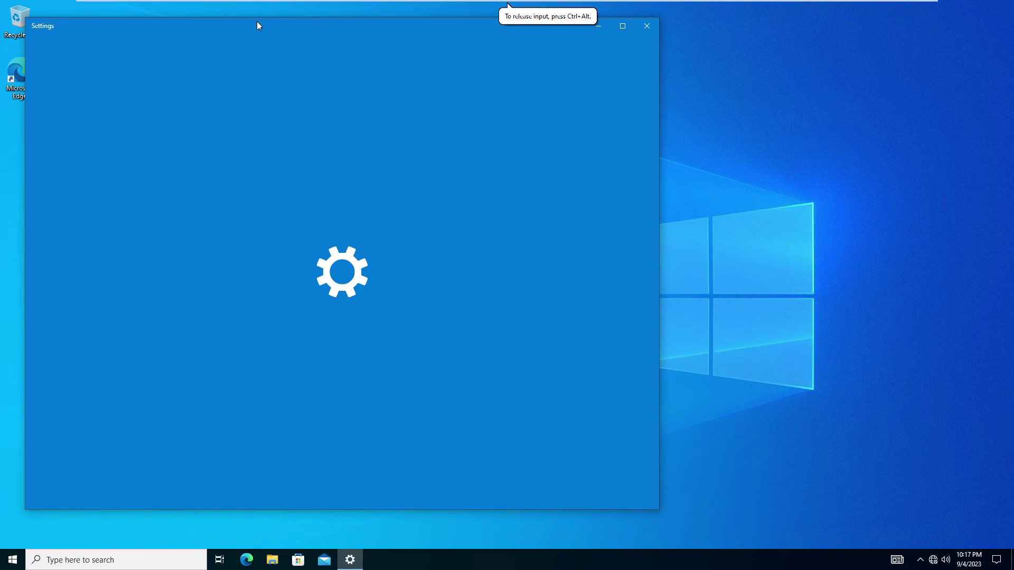
pyautogui.moveTo(255, 23); pyautogui.dragTo(451, 43)
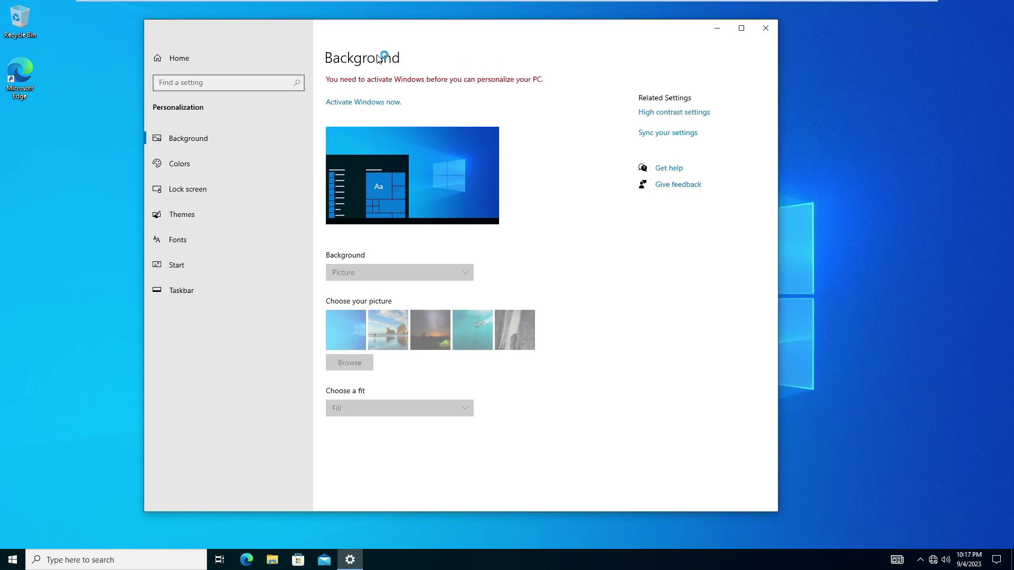
pyautogui.click(179, 222)
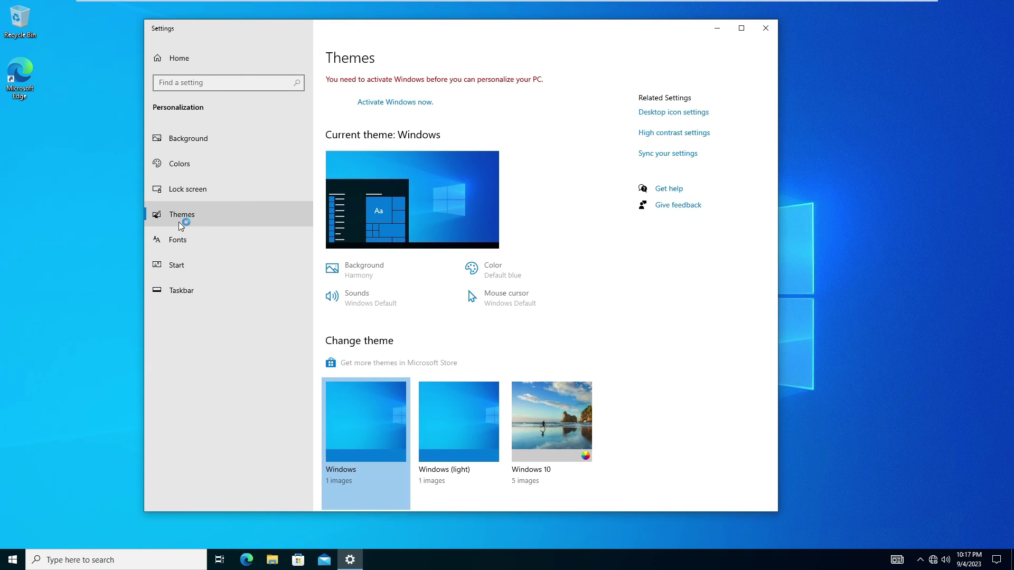
pyautogui.click(671, 113)
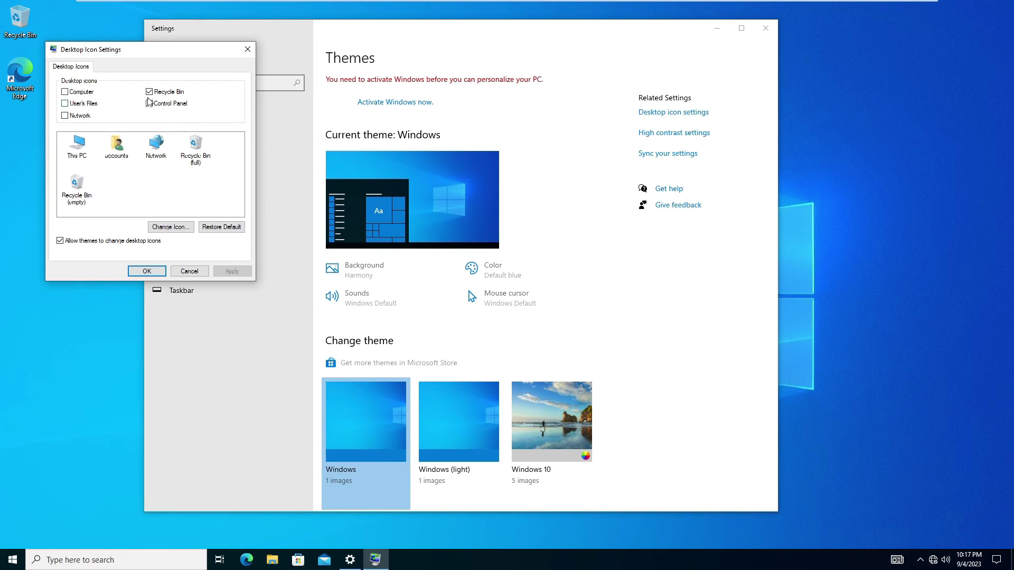
pyautogui.click(65, 92)
pyautogui.click(65, 103)
pyautogui.click(65, 116)
pyautogui.click(149, 104)
pyautogui.click(232, 272)
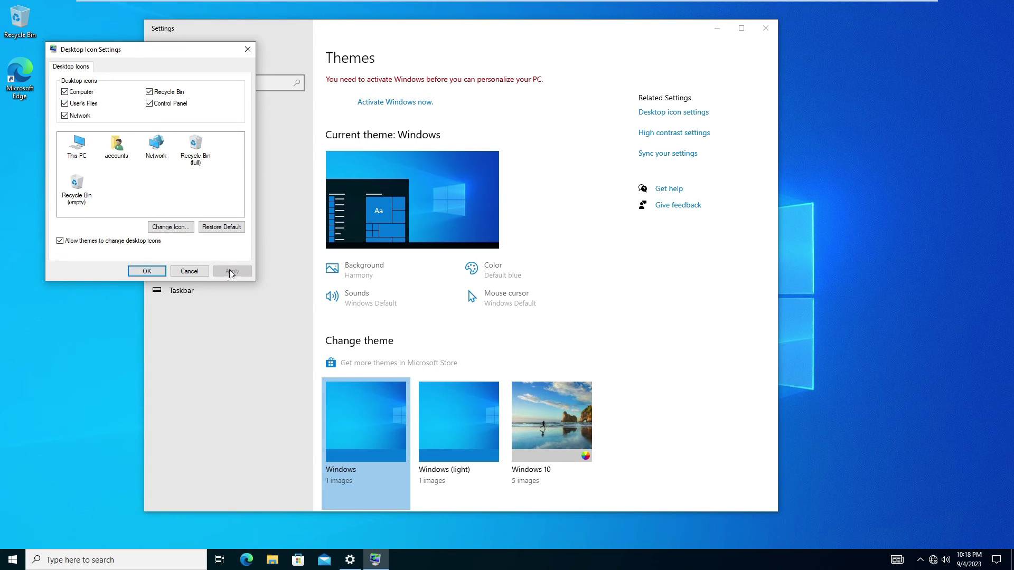
pyautogui.click(138, 272)
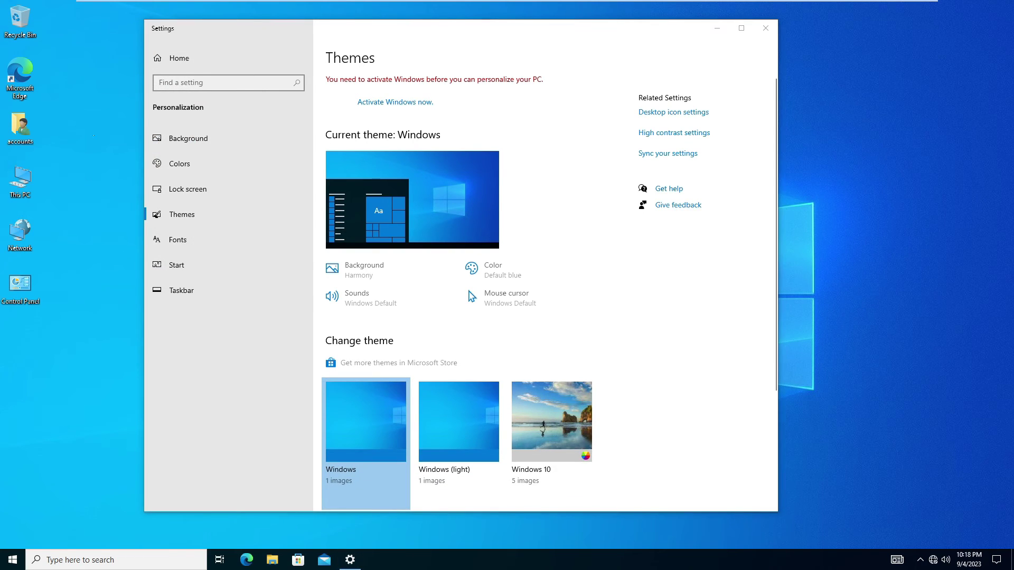
pyautogui.click(716, 28)
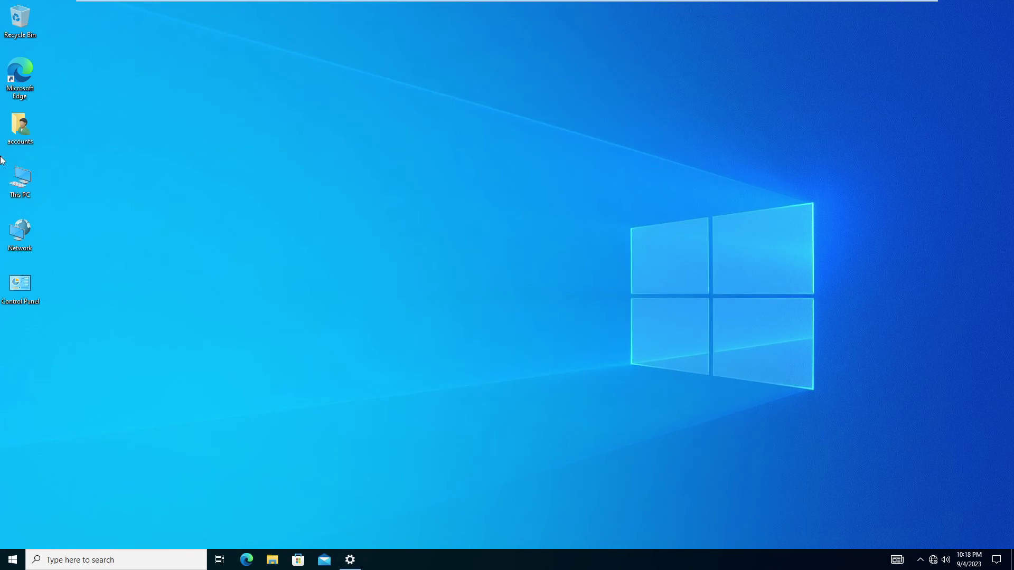
# Create a new folder named 'test folder' in the user's Desktop folder.
pyautogui.doubleClick(21, 136)
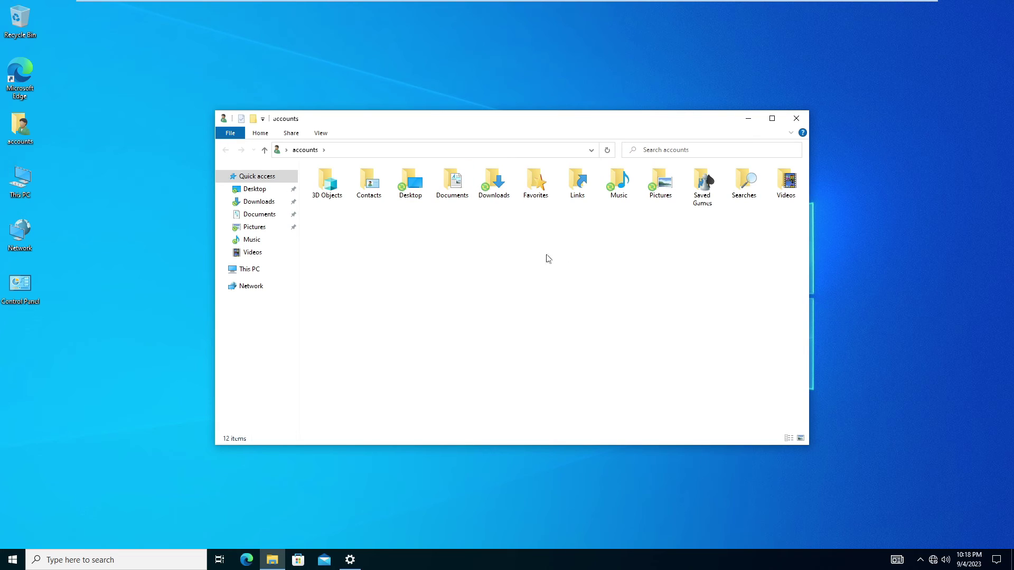
pyautogui.click(425, 188)
pyautogui.doubleClick(425, 188)
pyautogui.rightClick(371, 222)
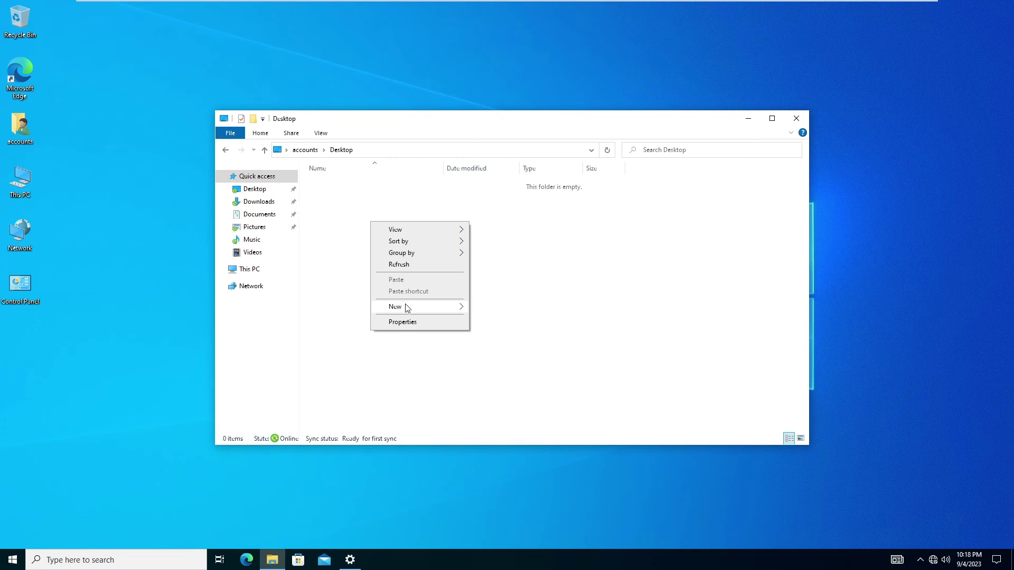
pyautogui.moveTo(412, 307)
pyautogui.click(548, 310)
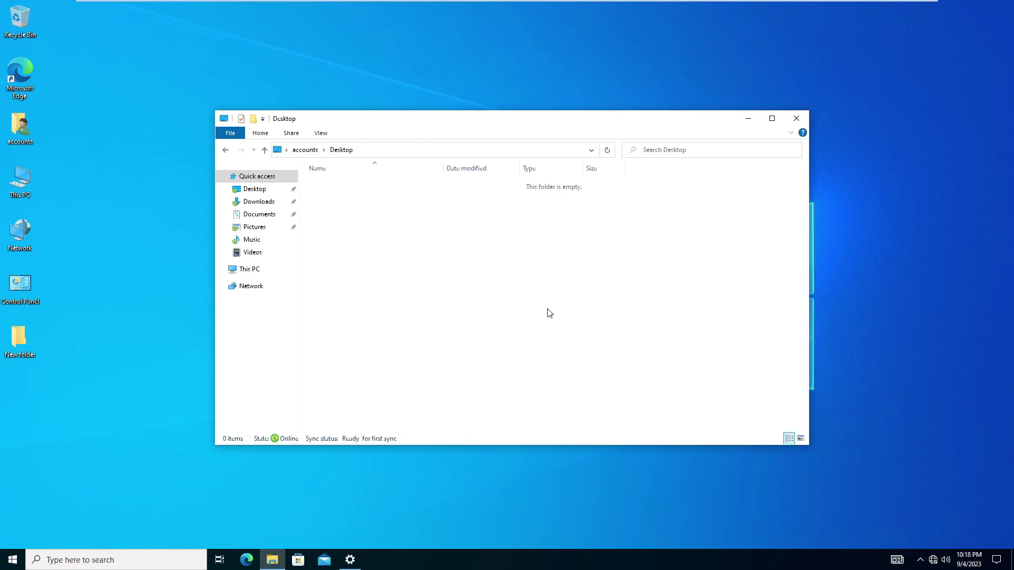
pyautogui.write('test folder')
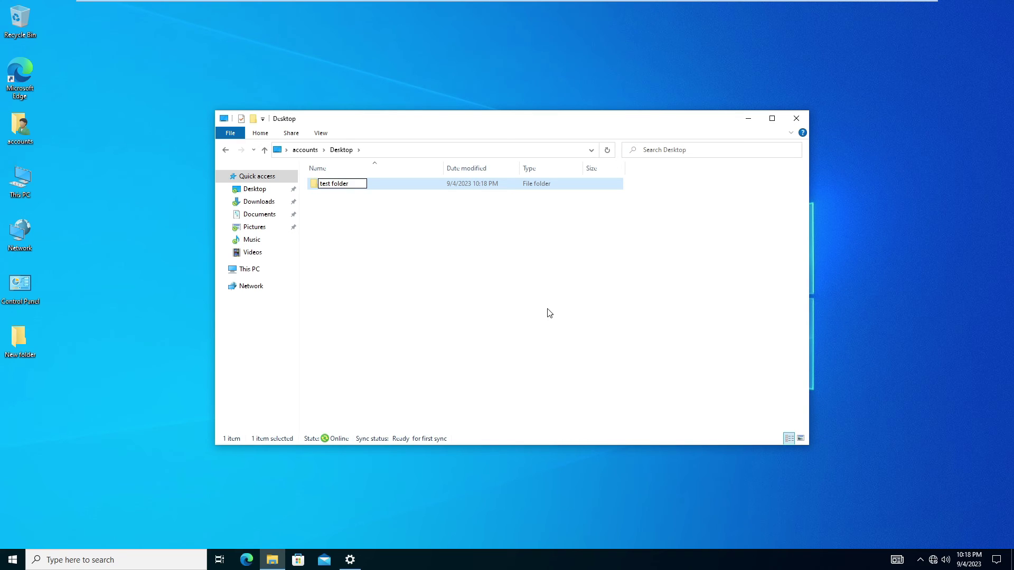
pyautogui.click(366, 191)
# Create a rich text document named 'text file' in the user's Music folder.
pyautogui.click(226, 150)
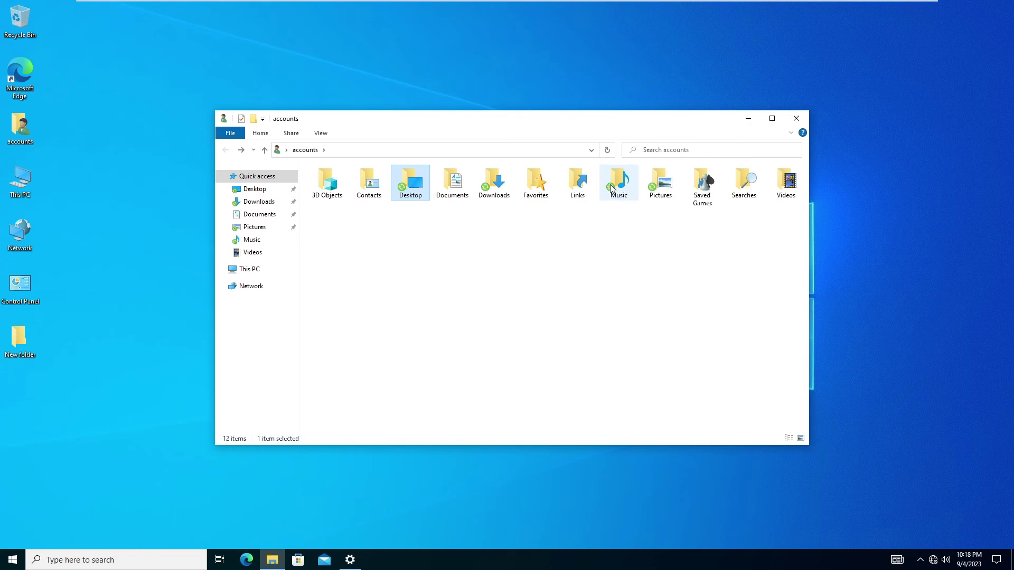
pyautogui.doubleClick(615, 189)
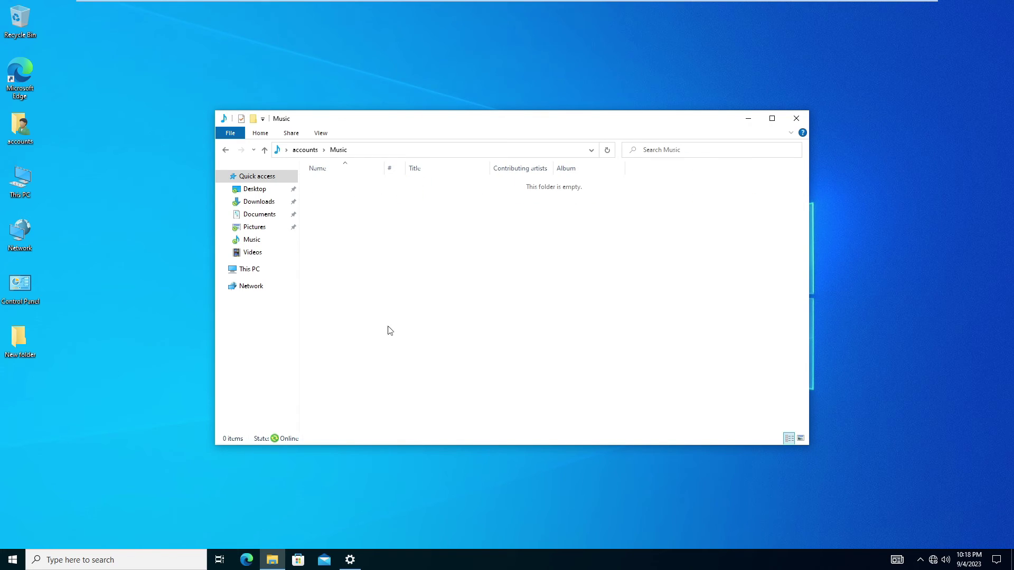
pyautogui.rightClick(398, 350)
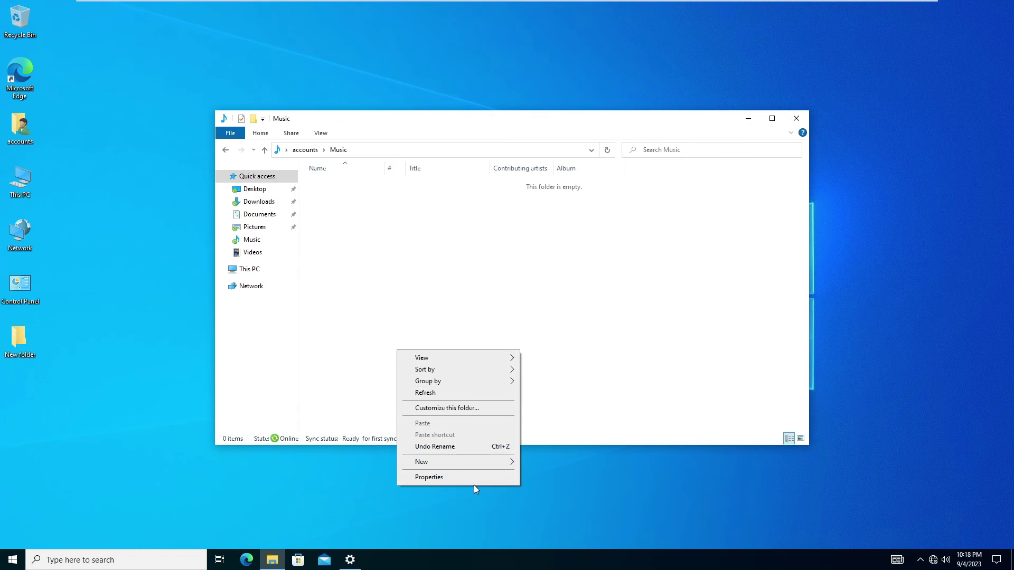
pyautogui.moveTo(495, 466)
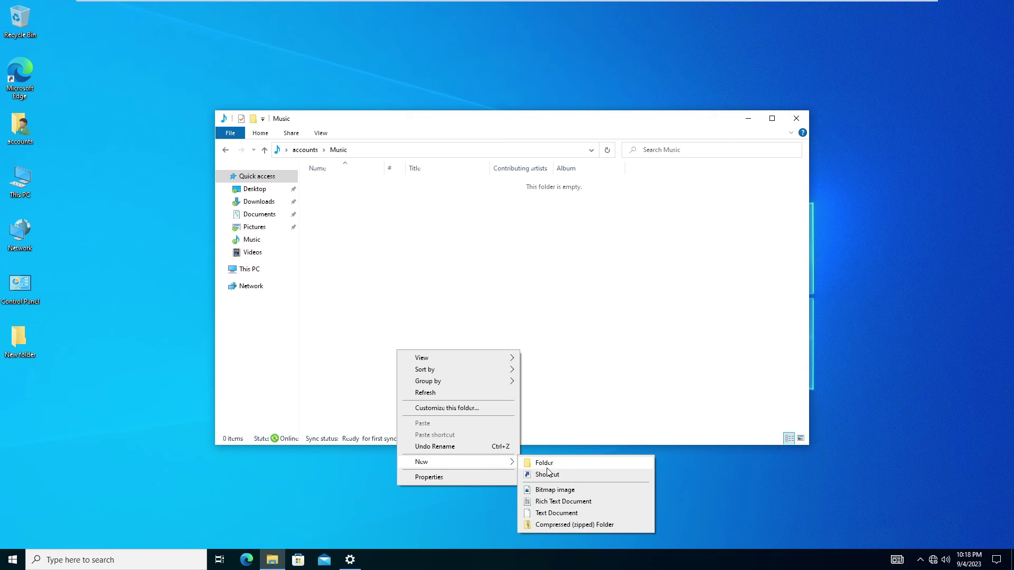
pyautogui.click(552, 501)
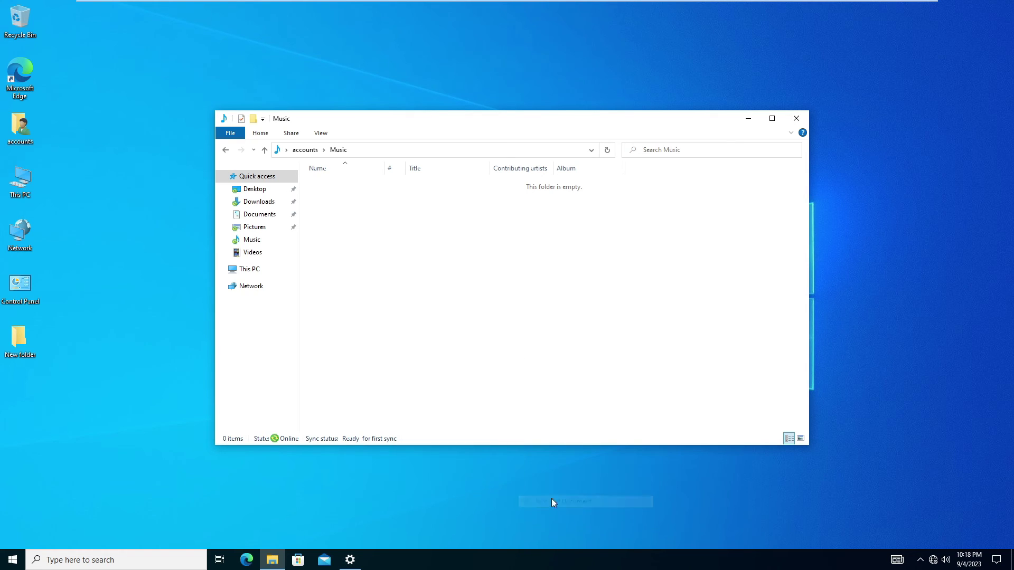
pyautogui.write('text')
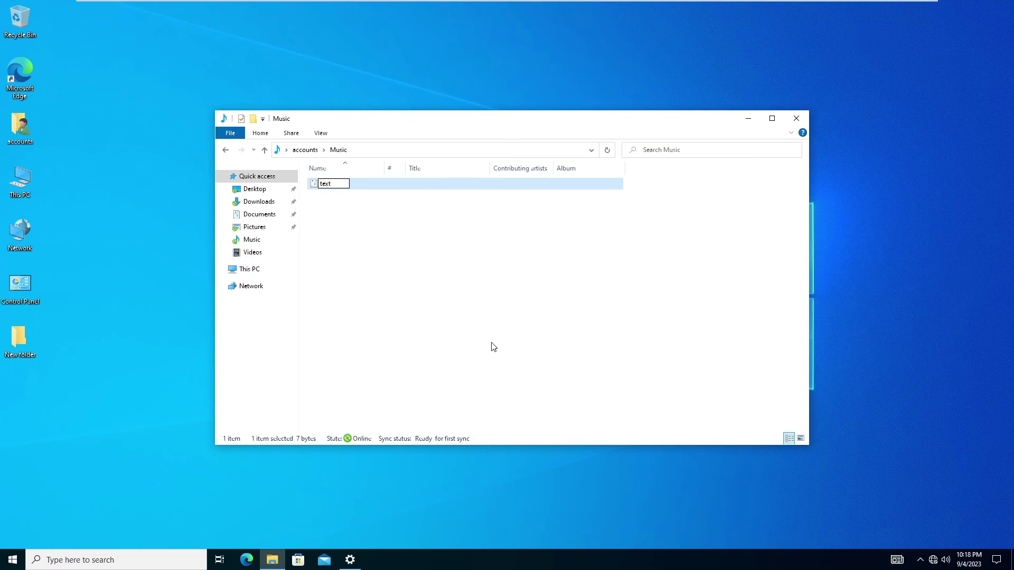
pyautogui.write('le')
pyautogui.click(507, 339)
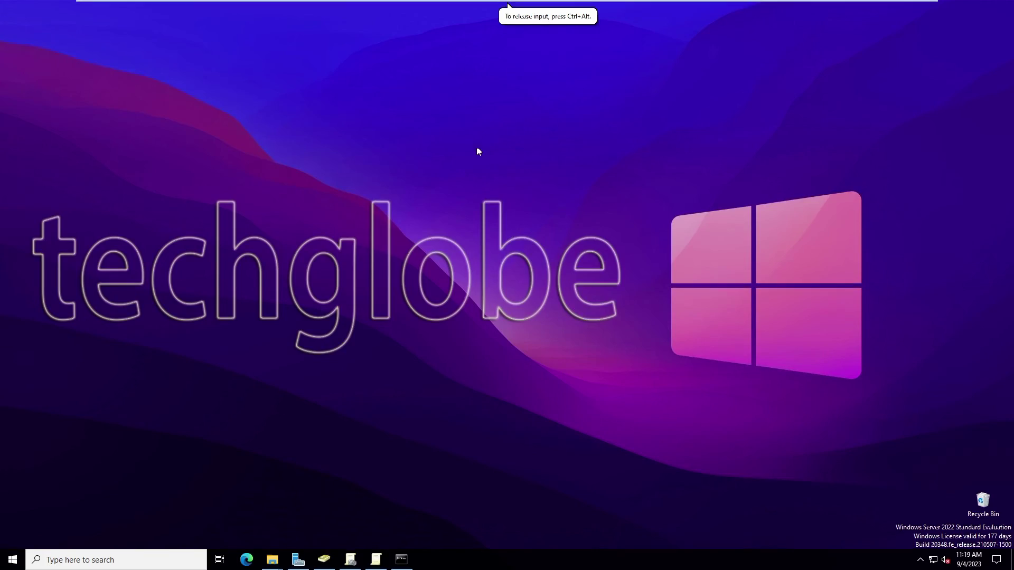
# Browse to the user's folder under C:\folder redirection to see Desktop, Downloads, Music and Pictures.
pyautogui.press('super+e')
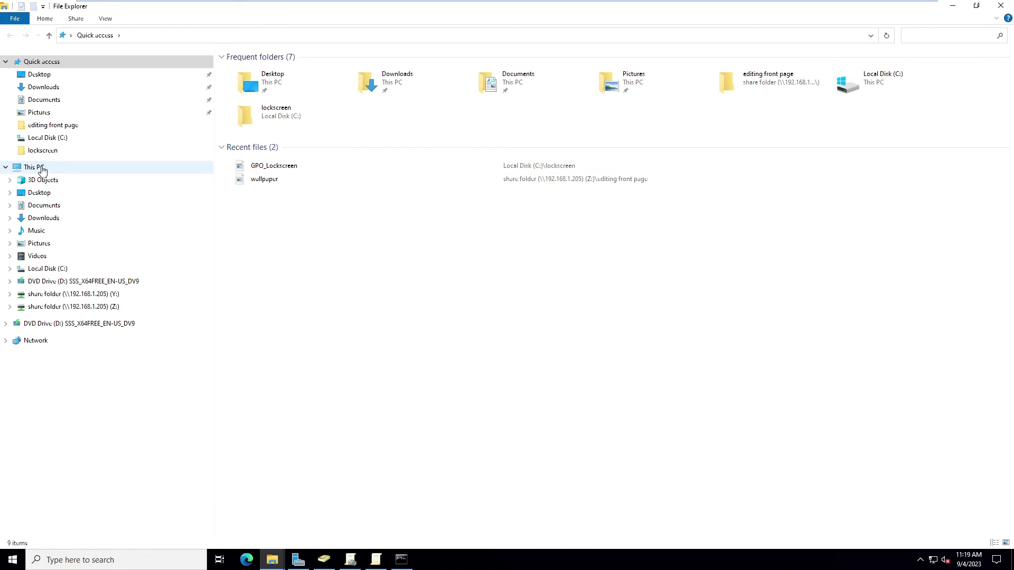
pyautogui.click(37, 167)
pyautogui.doubleClick(396, 203)
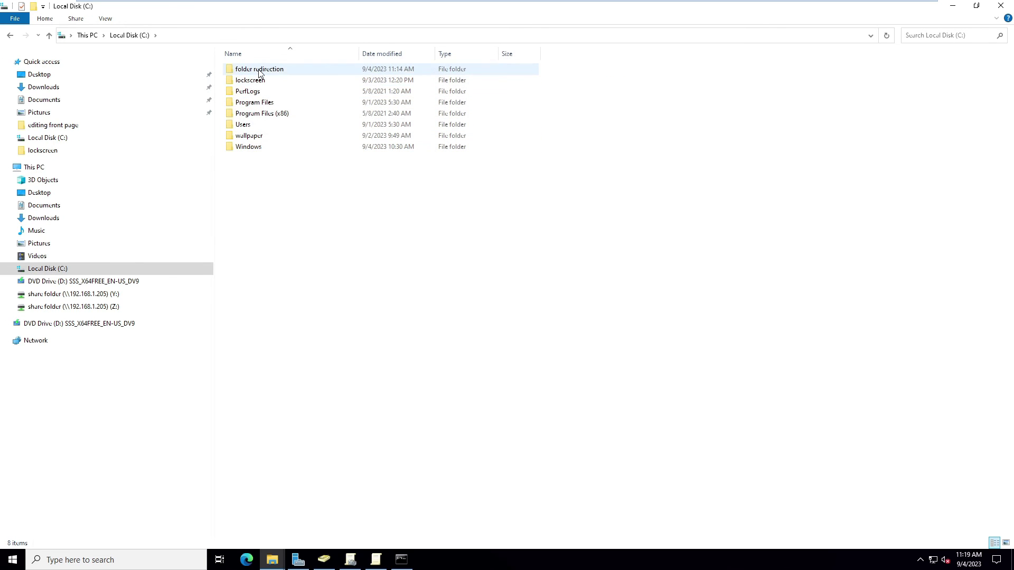
pyautogui.doubleClick(258, 70)
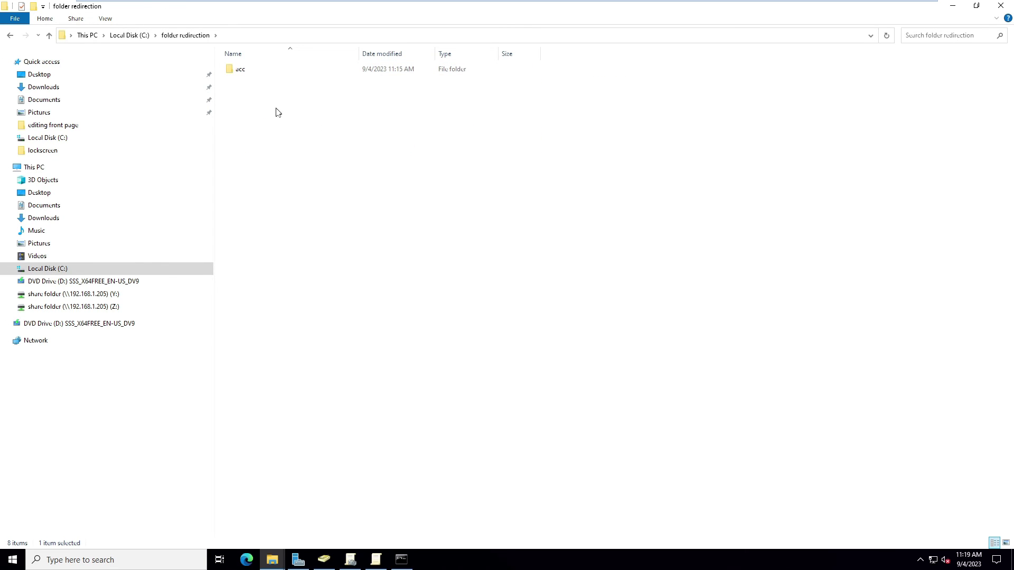
pyautogui.doubleClick(242, 71)
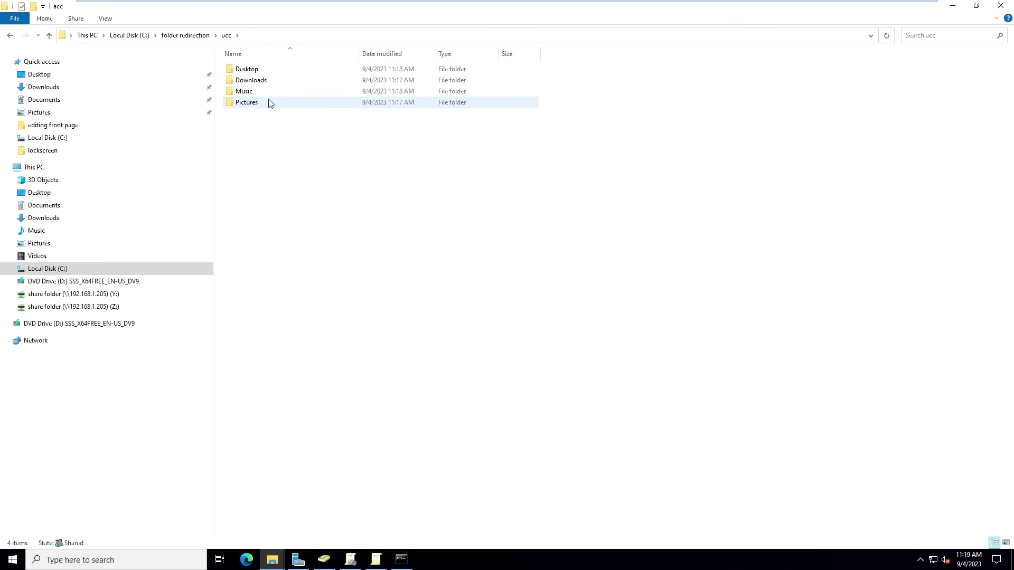
# Request access to the redirected Desktop folder and set Administrator as its owner in Advanced Security.
pyautogui.doubleClick(270, 69)
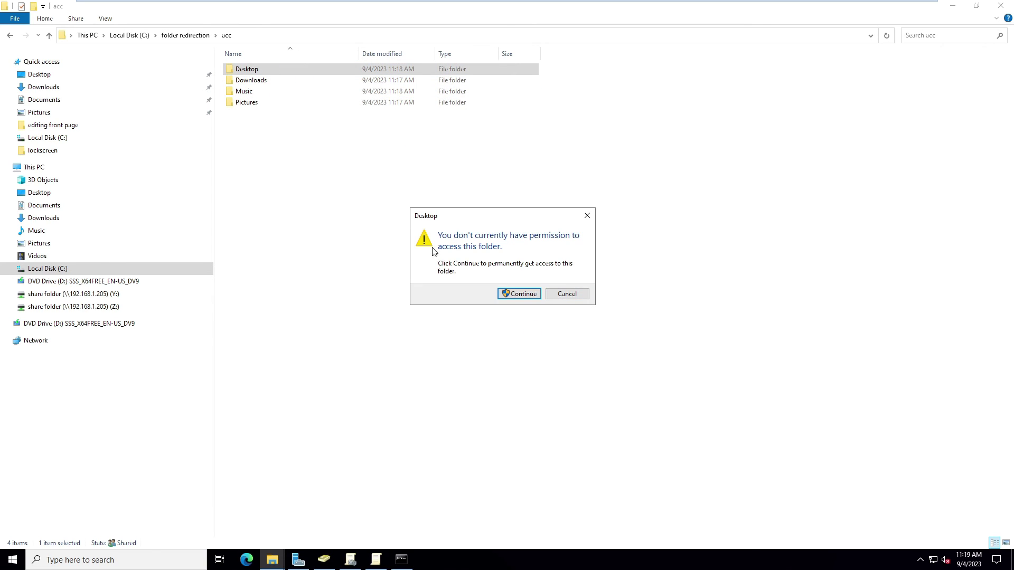
pyautogui.click(531, 289)
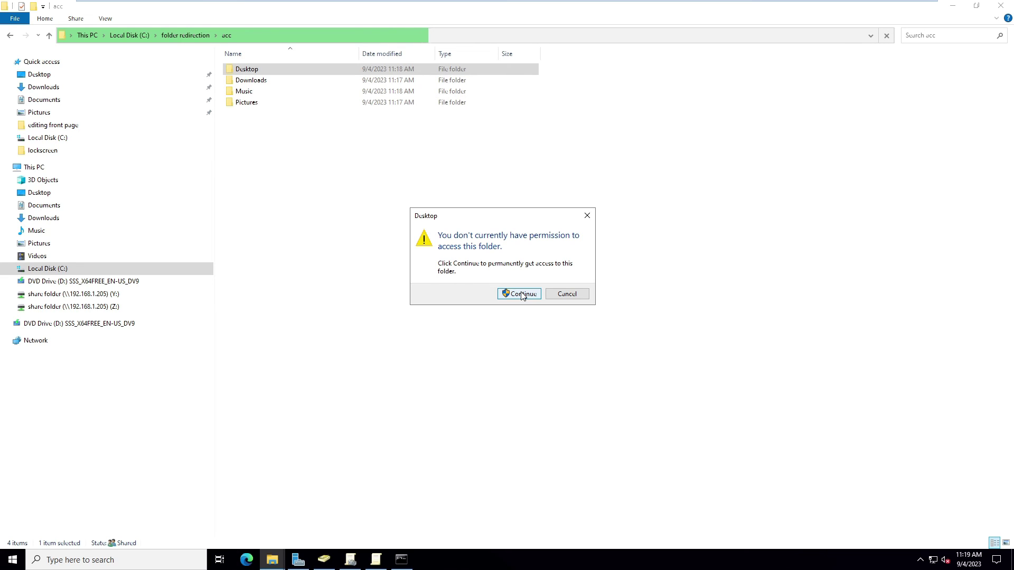
pyautogui.click(521, 295)
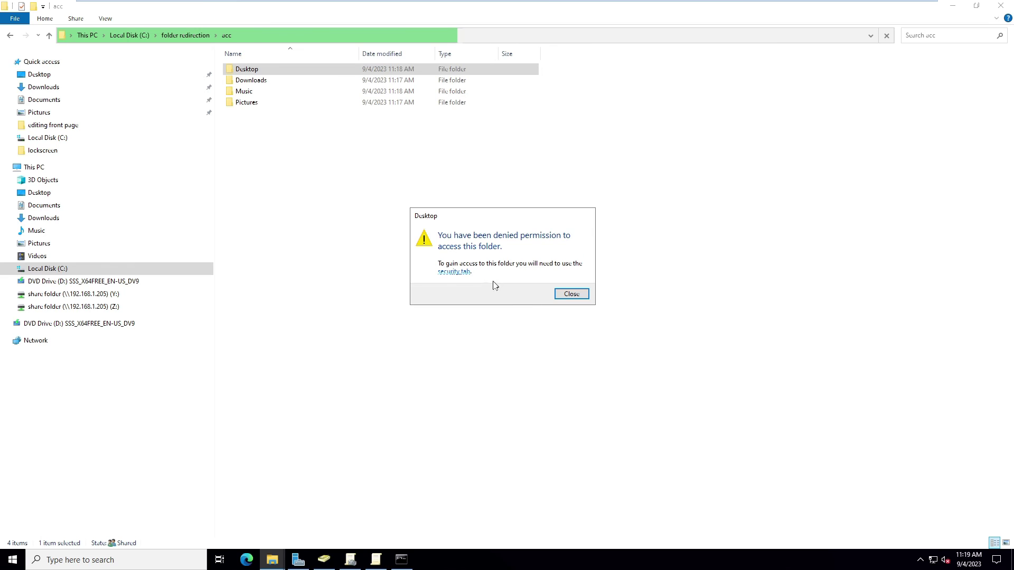
pyautogui.click(453, 272)
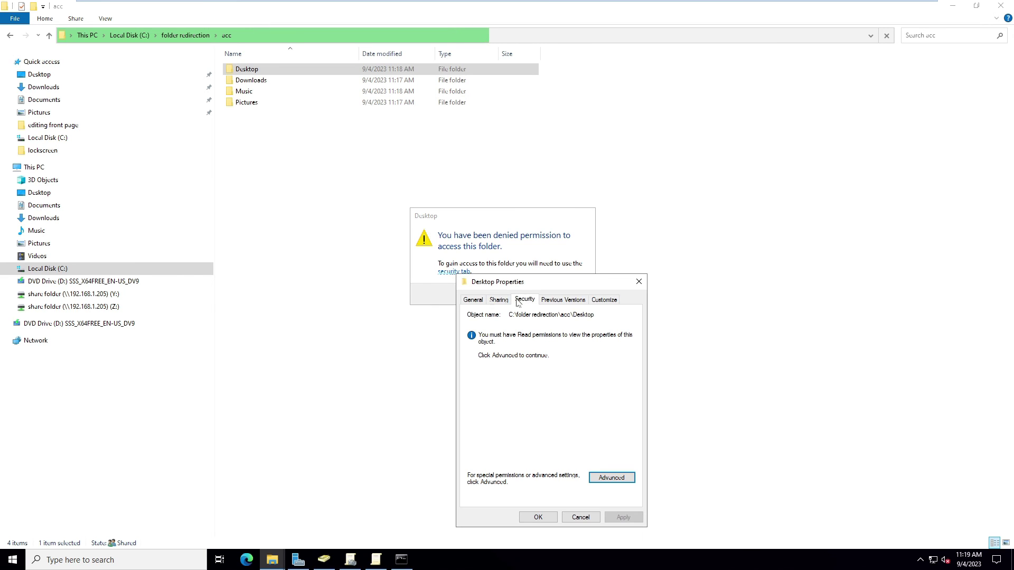
pyautogui.click(610, 478)
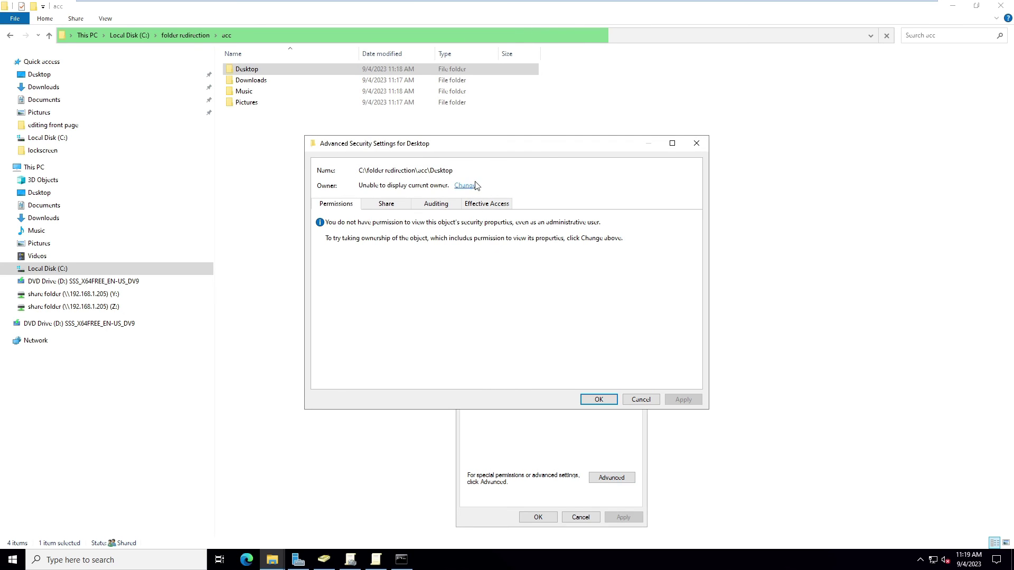
pyautogui.click(474, 185)
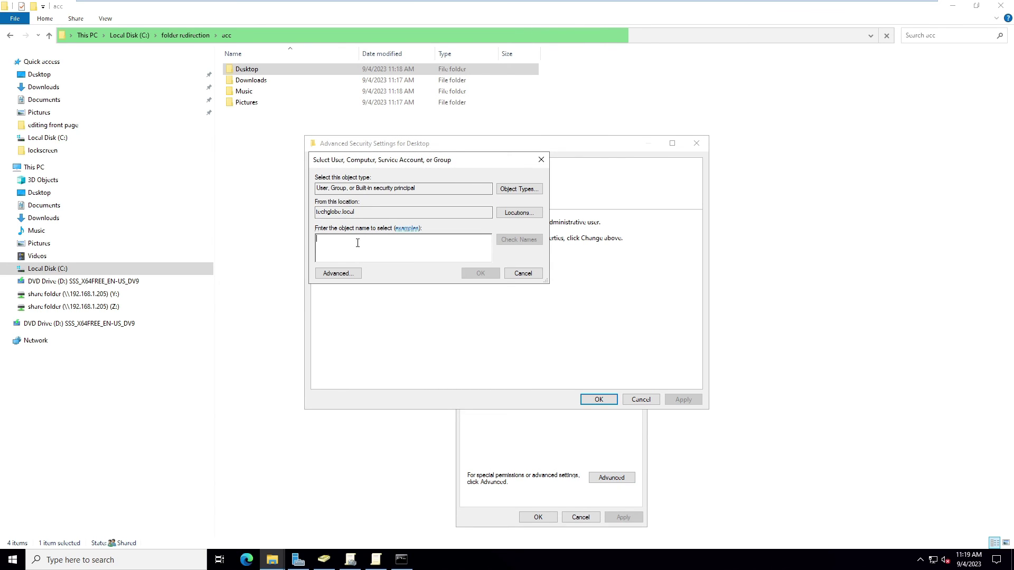
pyautogui.write('administrator')
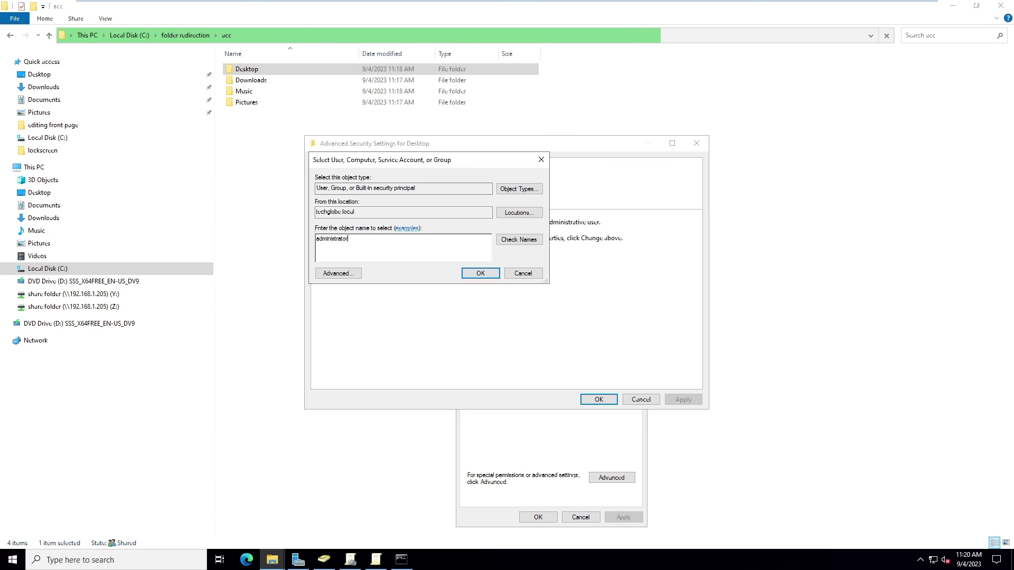
pyautogui.click(504, 238)
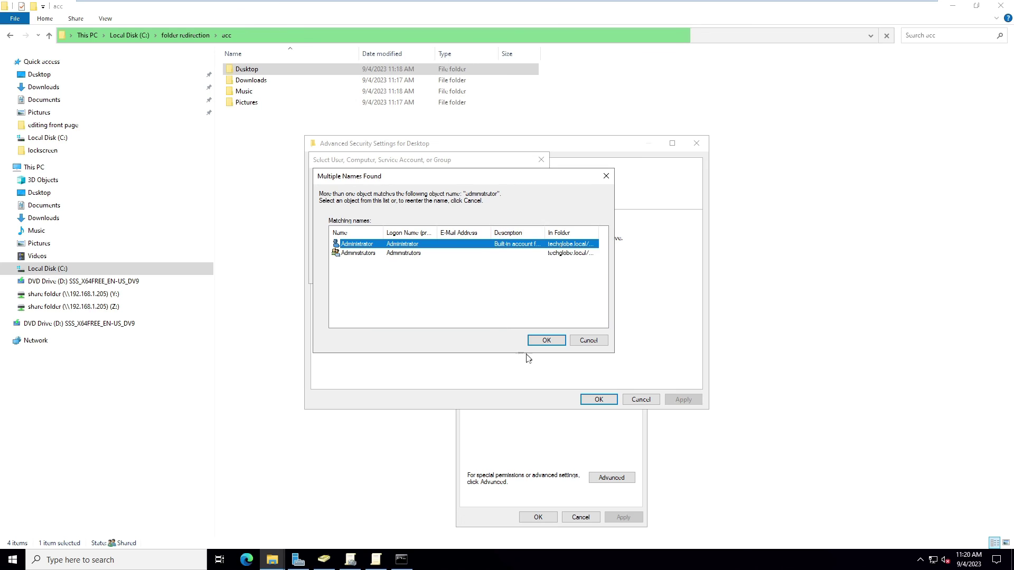
pyautogui.click(542, 342)
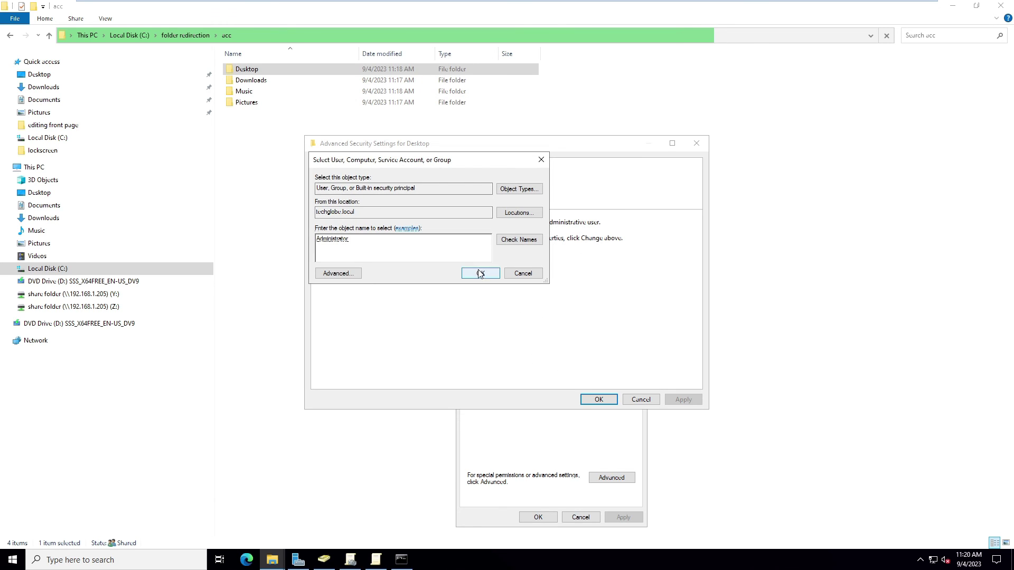
pyautogui.click(480, 274)
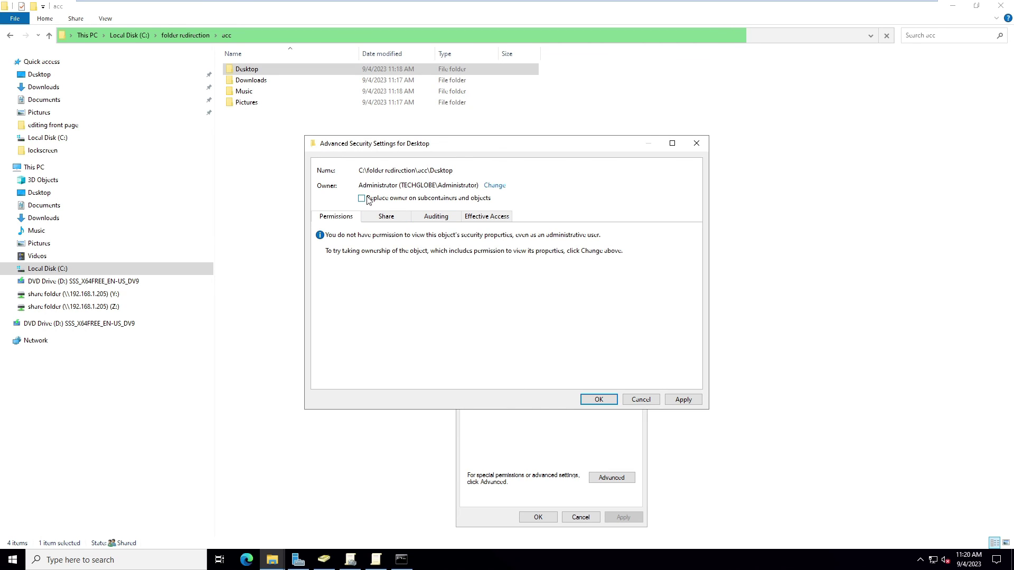
# Apply the ownership change, accept full-control permissions, and close the security dialogs.
pyautogui.click(682, 400)
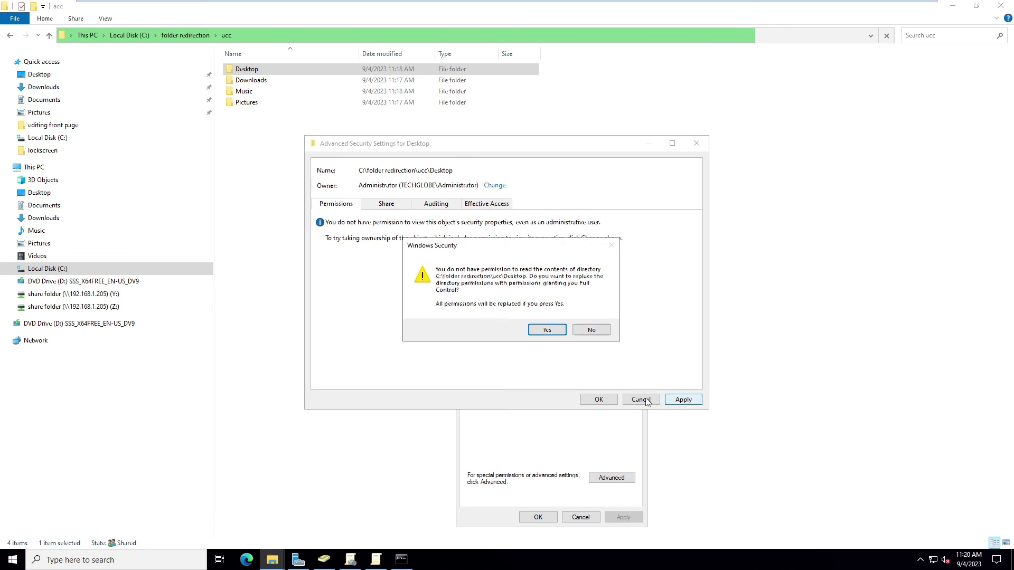
pyautogui.click(555, 330)
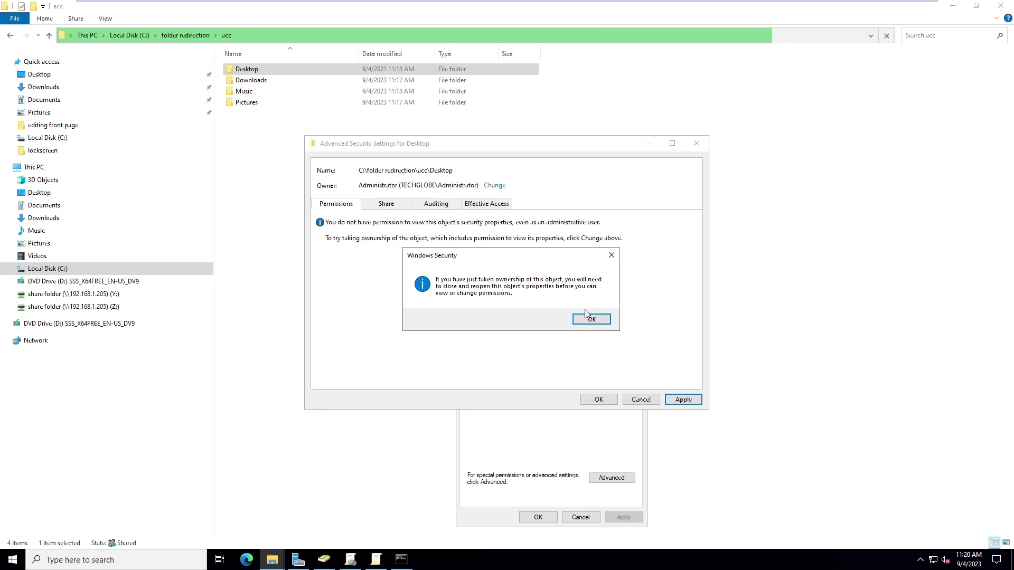
pyautogui.click(587, 318)
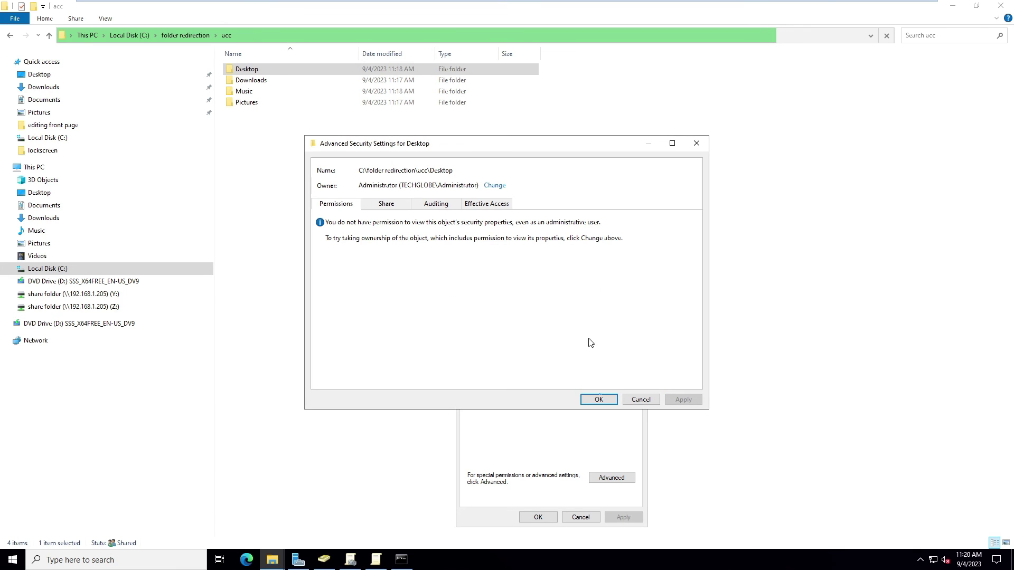
pyautogui.click(600, 402)
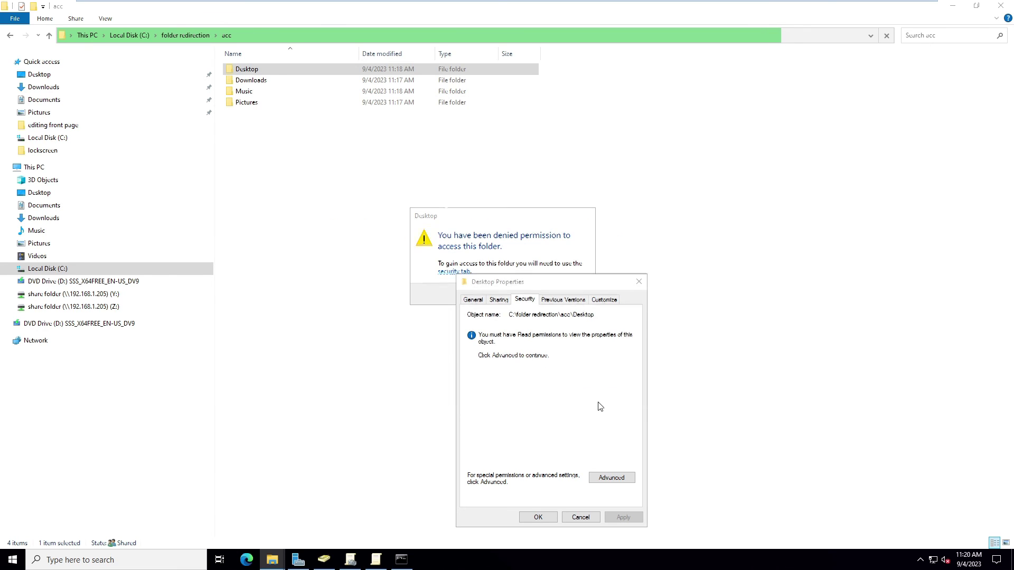
pyautogui.click(539, 518)
pyautogui.click(567, 292)
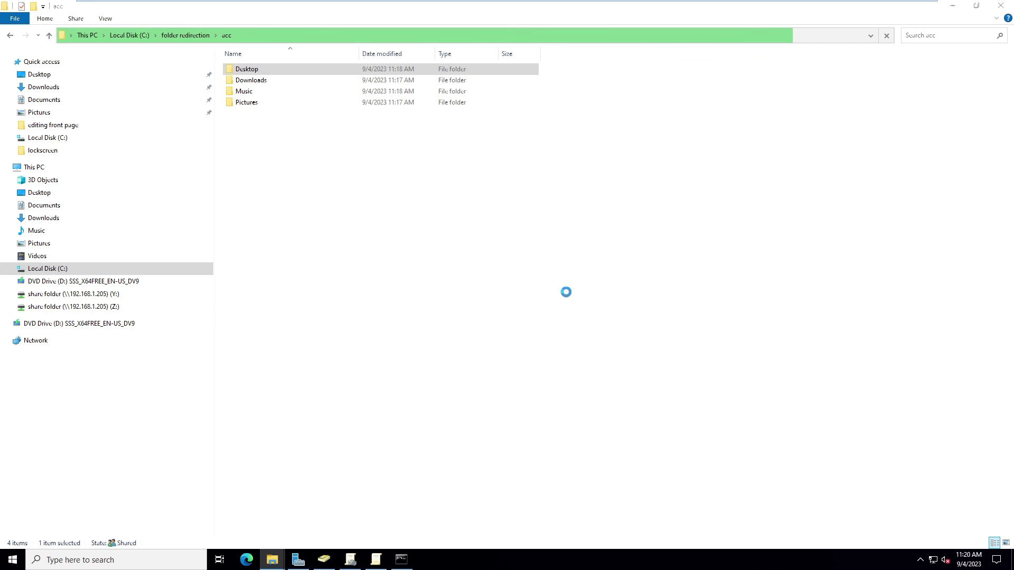
# Confirm the redirected Desktop holds an empty 'test folder', then attempt to open Music.
pyautogui.doubleClick(246, 71)
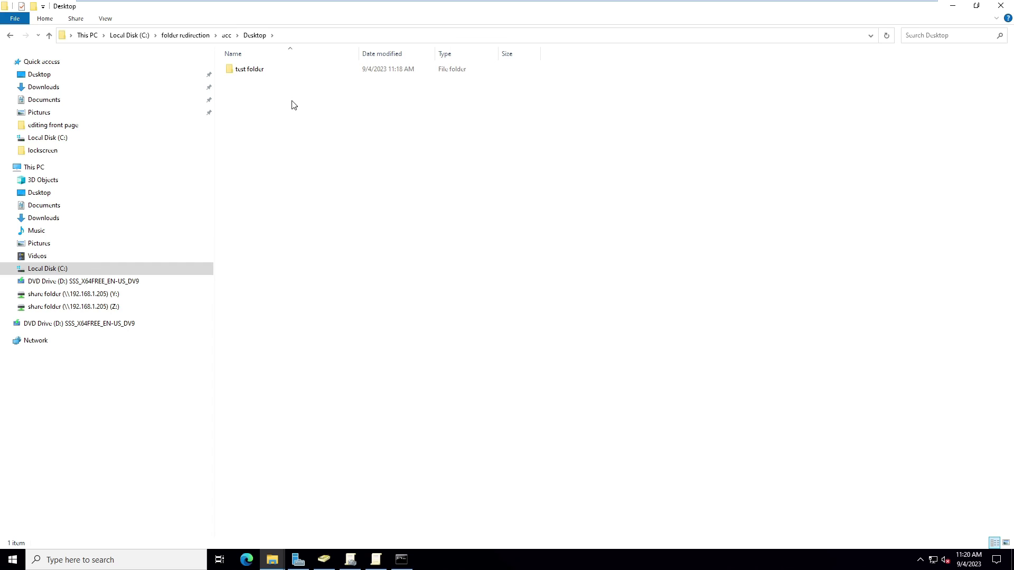
pyautogui.doubleClick(250, 69)
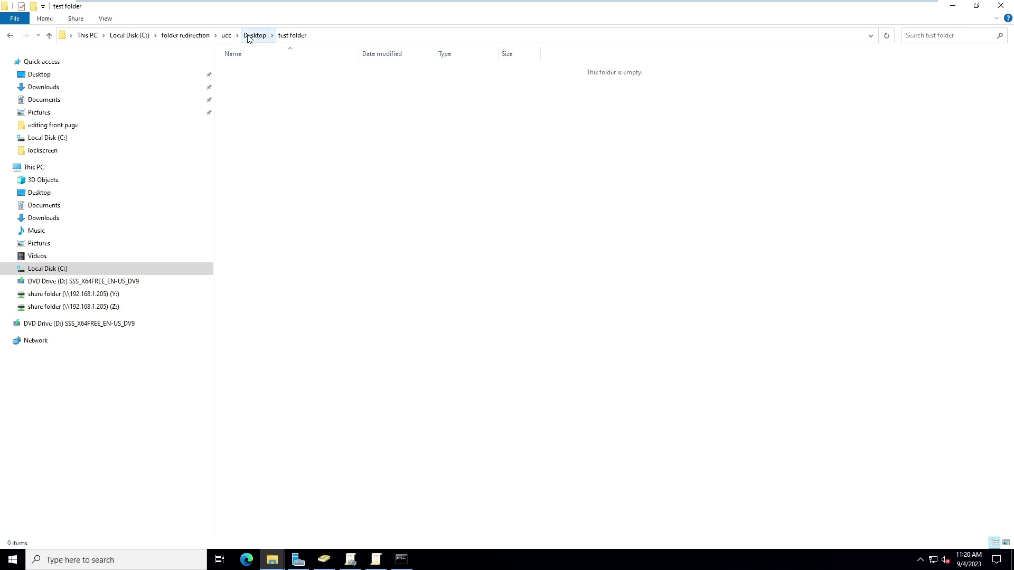
pyautogui.click(227, 35)
pyautogui.doubleClick(268, 91)
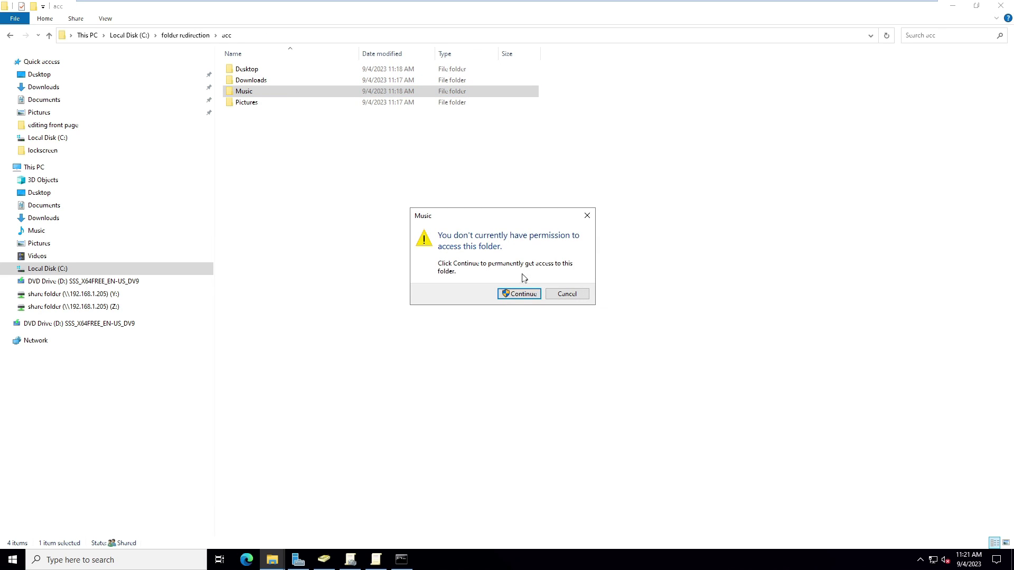
# Reach the Music folder's advanced security settings with administrative rights.
pyautogui.click(518, 293)
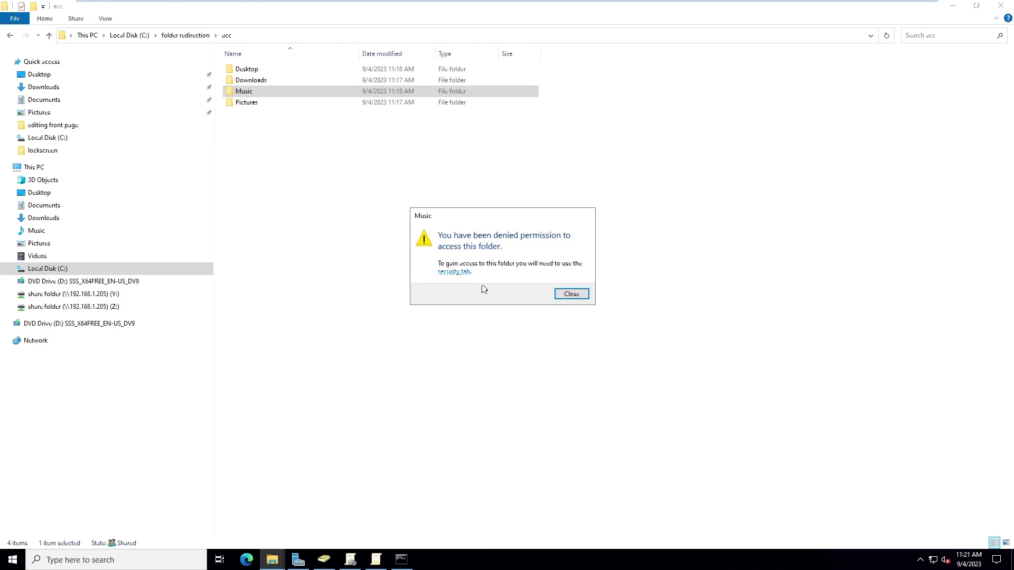
pyautogui.click(463, 273)
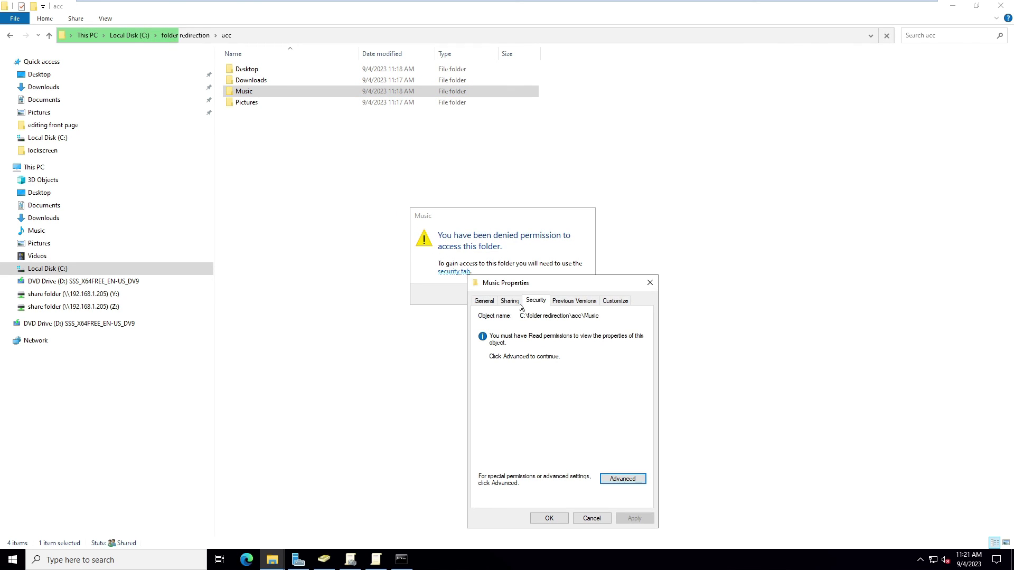
pyautogui.click(608, 475)
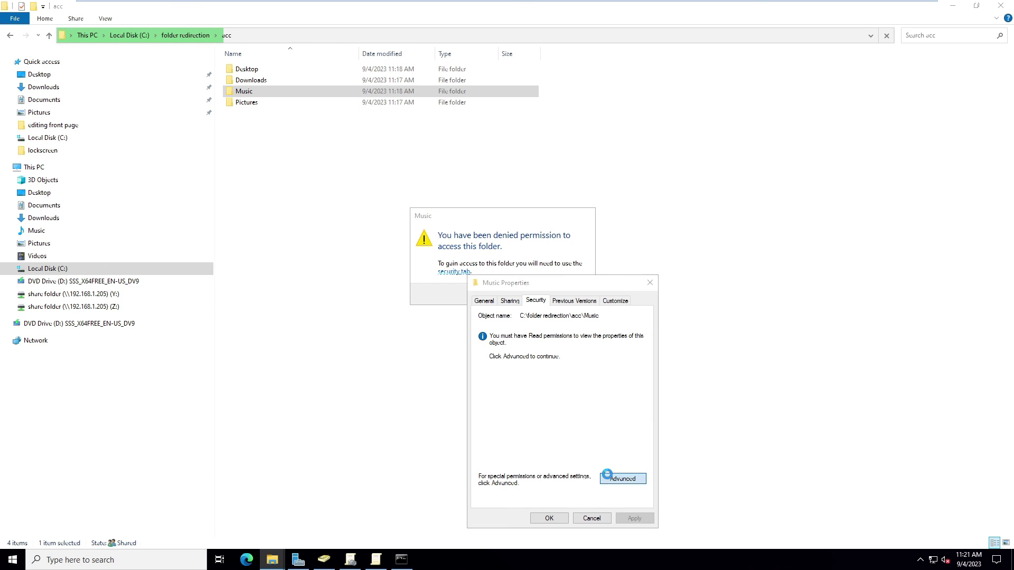
pyautogui.click(346, 252)
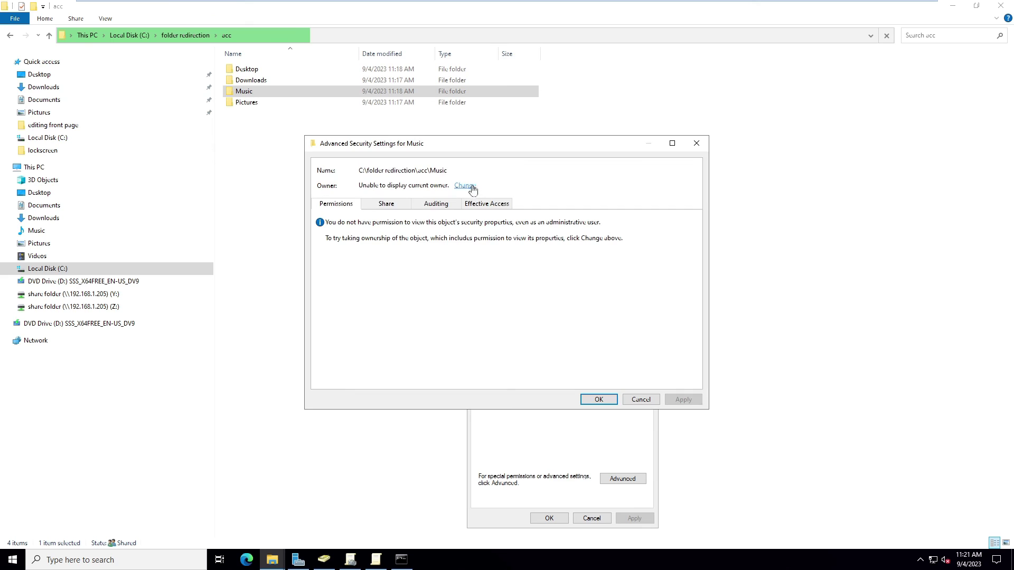
# Make Administrator owner of Music and all its subfolders and files, accepting full control.
pyautogui.click(467, 187)
pyautogui.write('administrator')
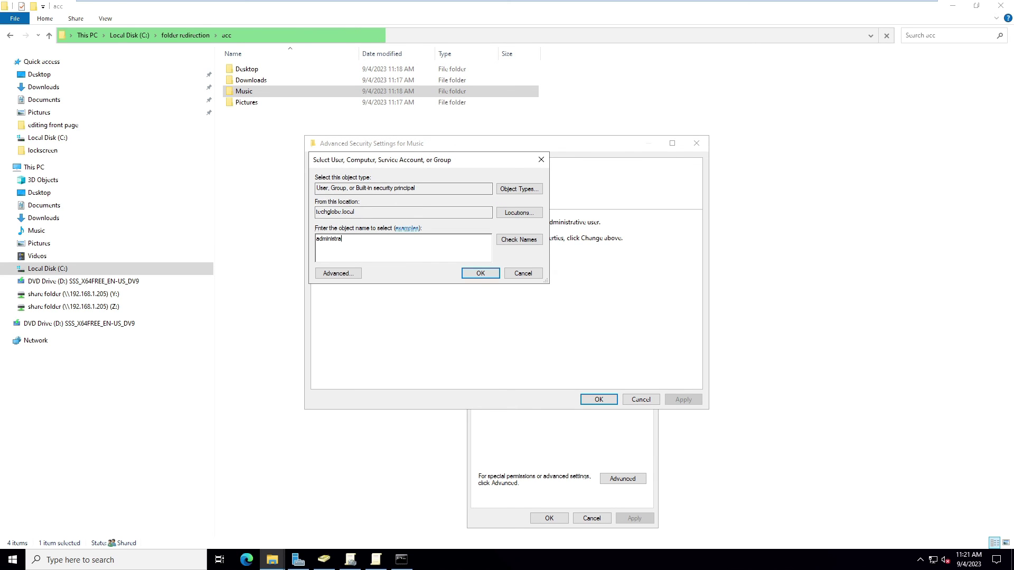
pyautogui.click(482, 277)
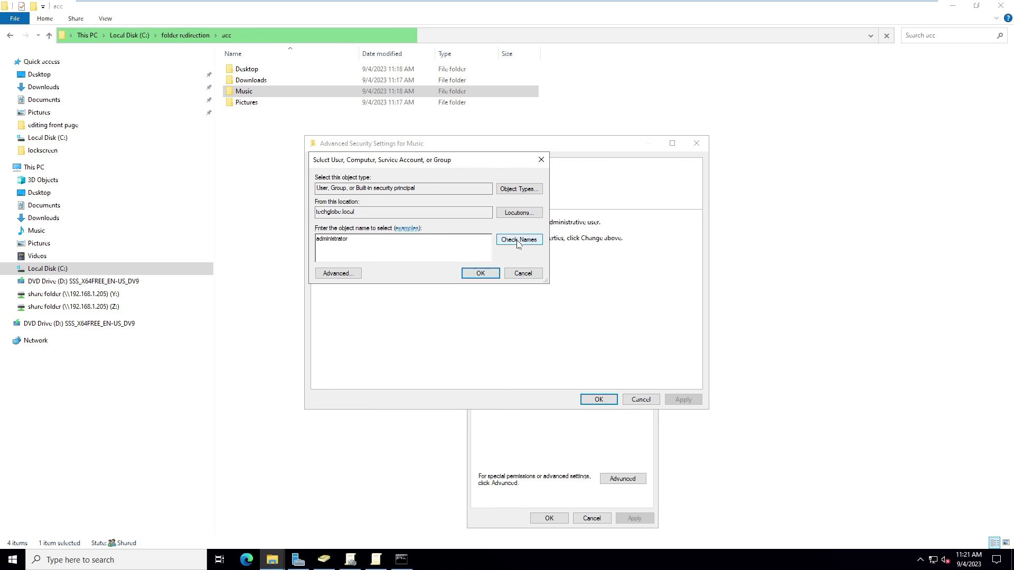
pyautogui.click(546, 340)
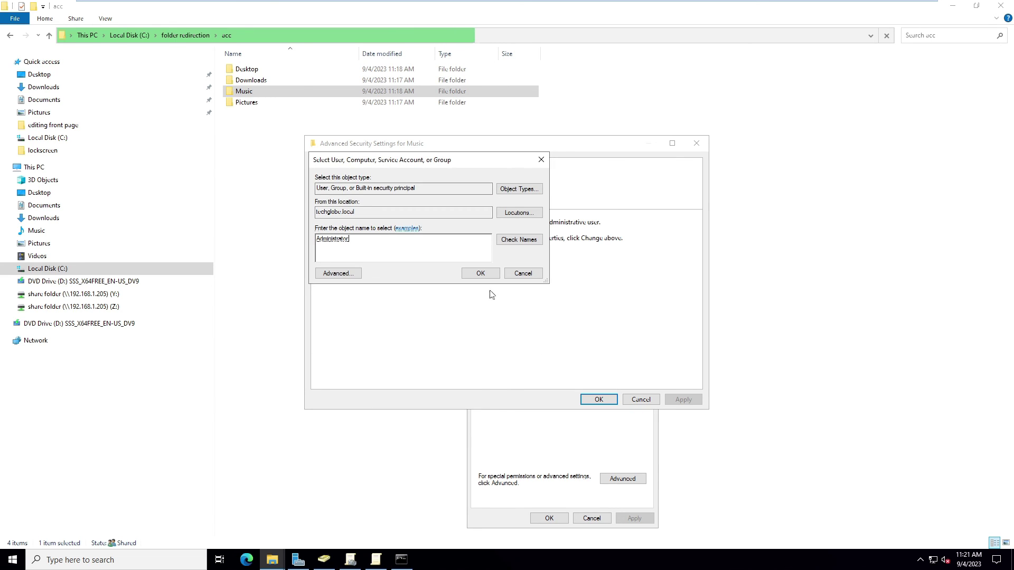
pyautogui.click(480, 276)
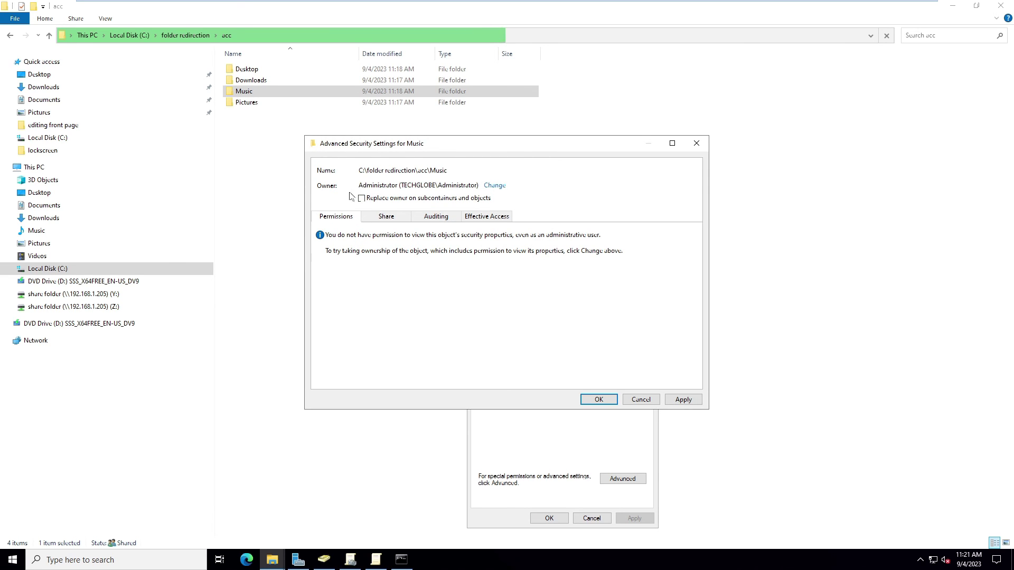
pyautogui.click(362, 199)
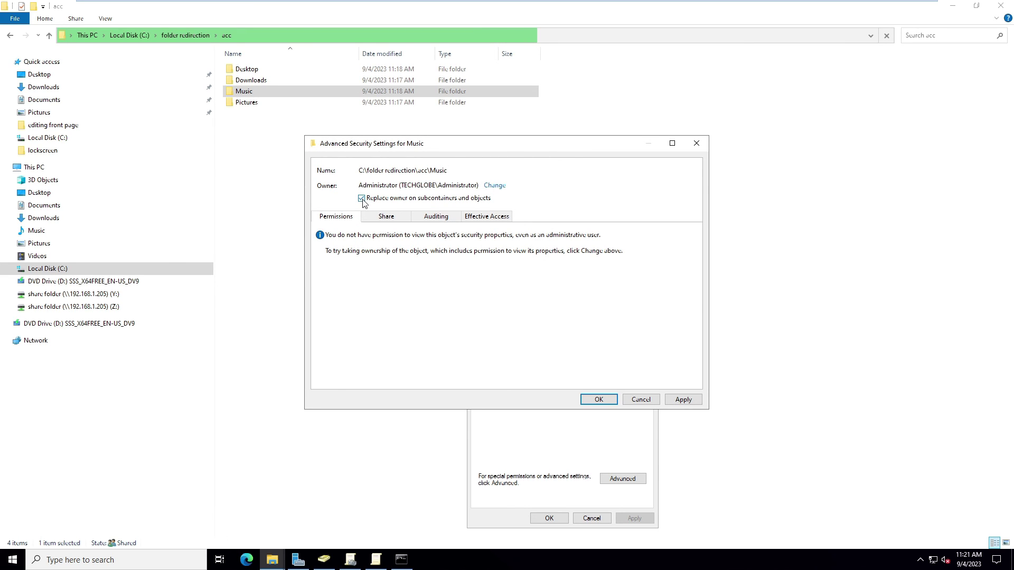
pyautogui.click(600, 400)
pyautogui.click(547, 332)
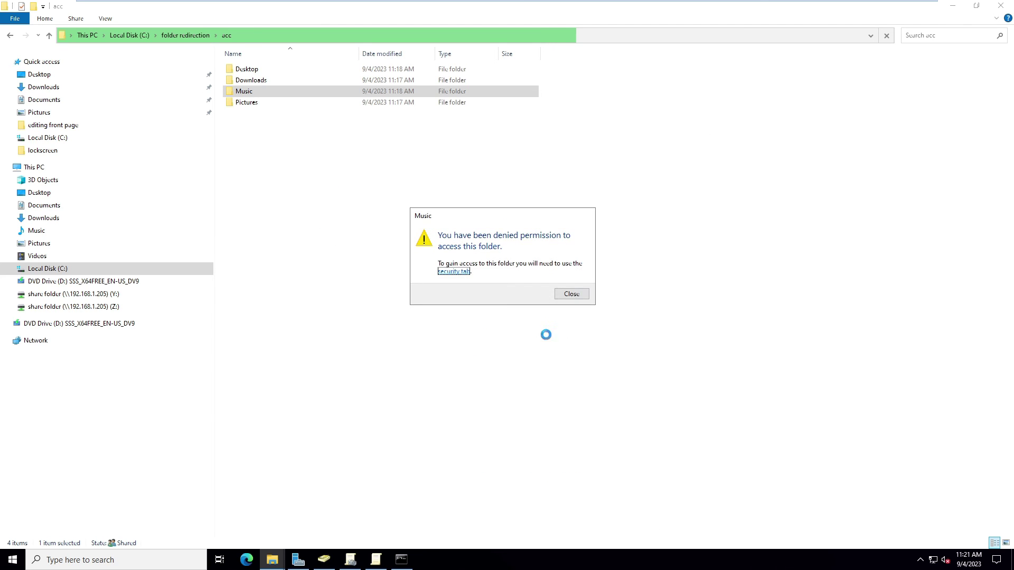
pyautogui.click(572, 294)
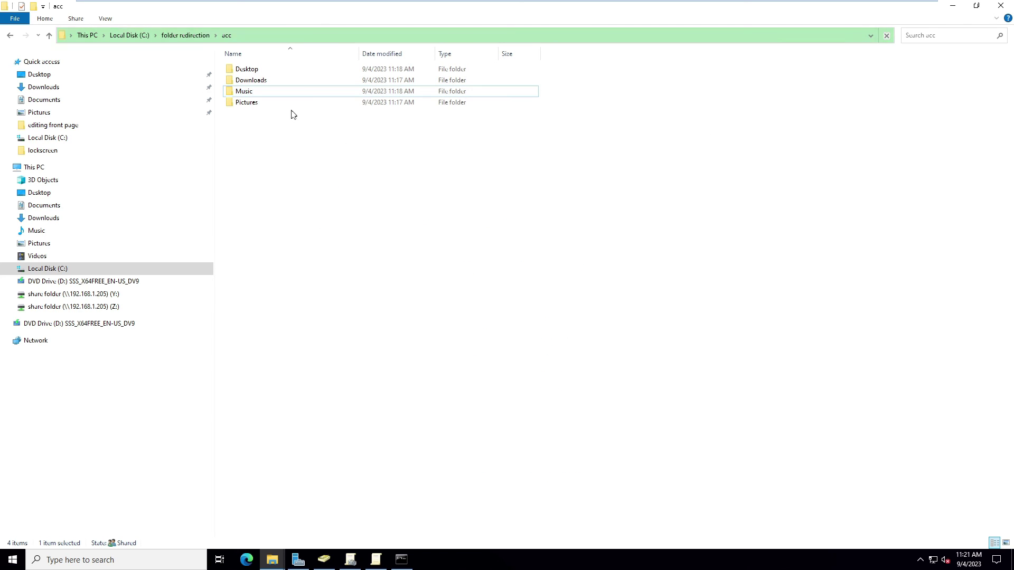
# Open Music to confirm 'text file' is there, then minimize Explorer and close Music Properties.
pyautogui.doubleClick(252, 91)
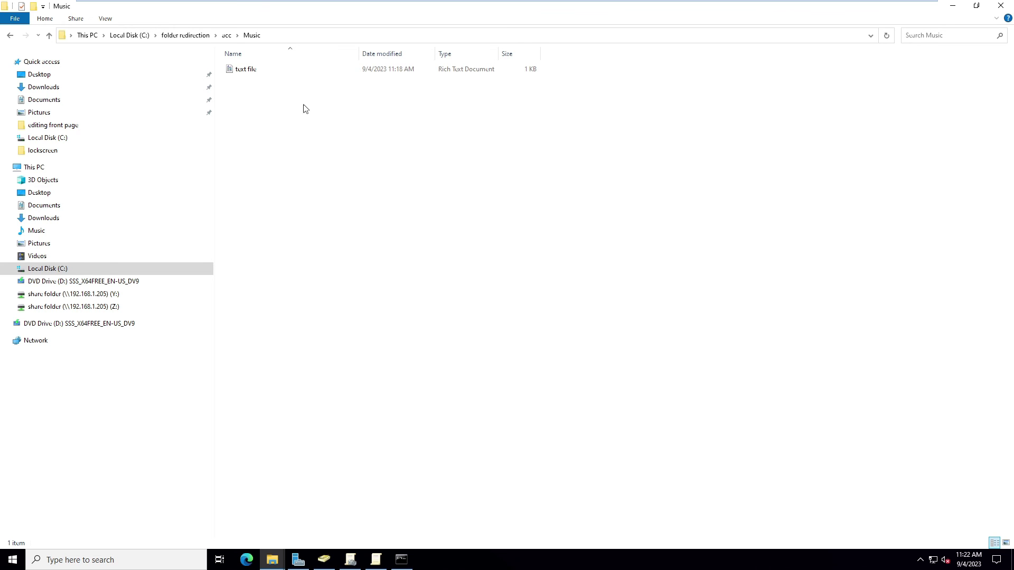
pyautogui.click(953, 9)
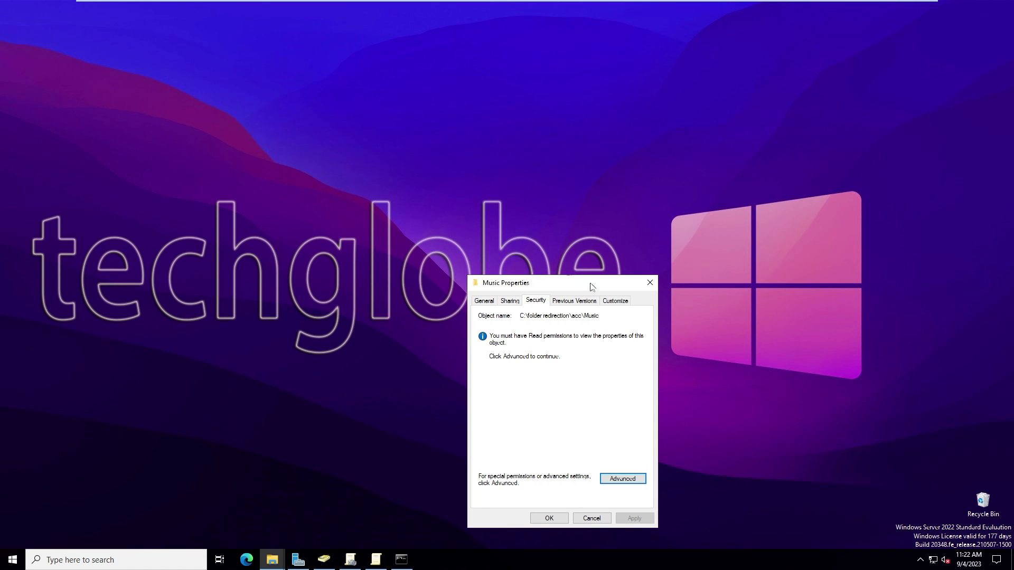
pyautogui.click(650, 284)
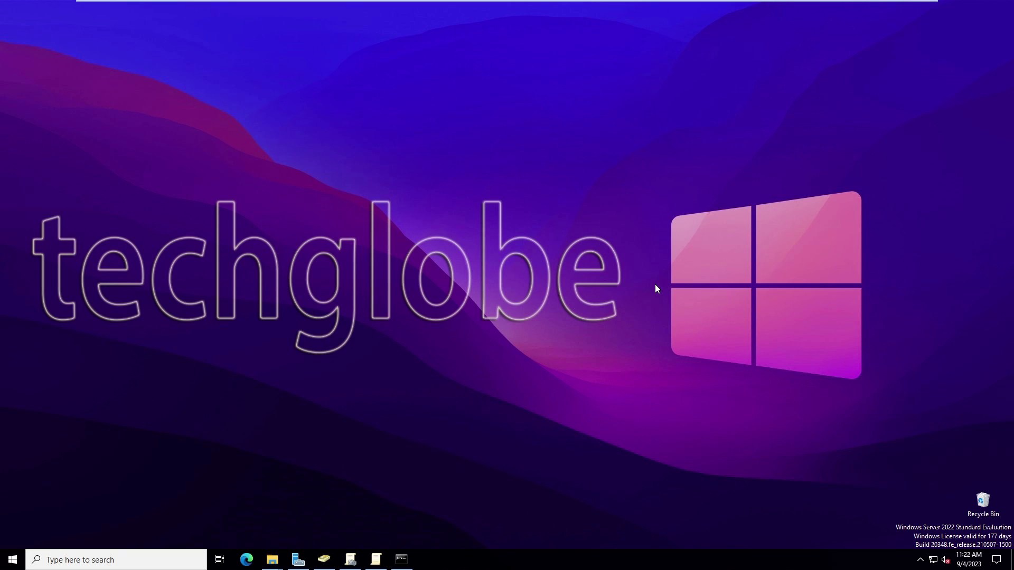